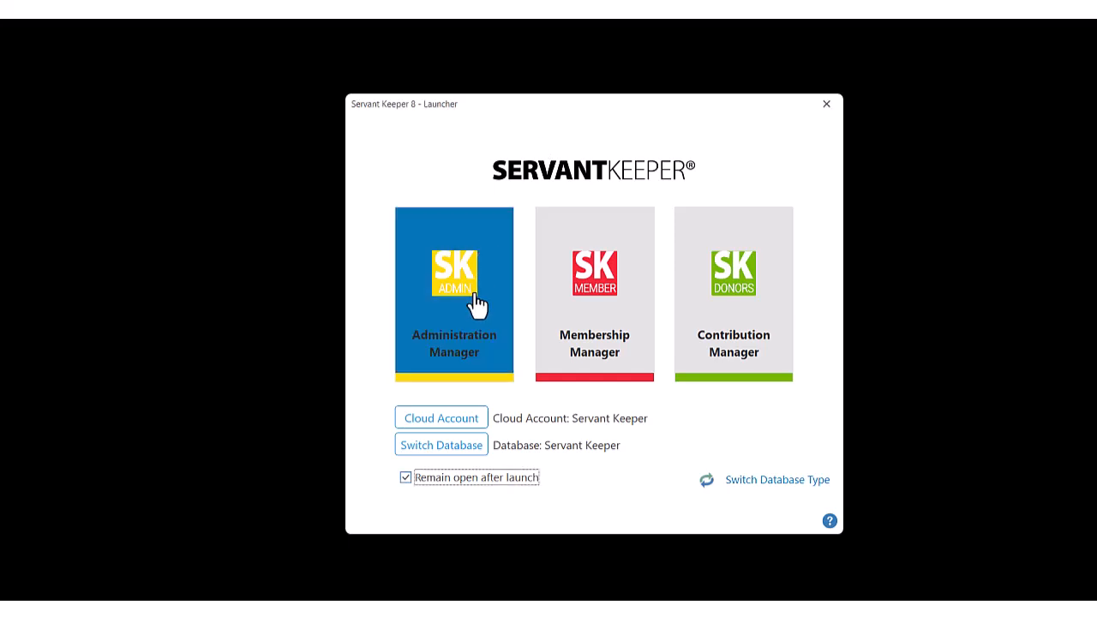
# Sign in to the Servant Keeper Administration Manager with the account password and open the SK Media signup form.
pyautogui.click(503, 296)
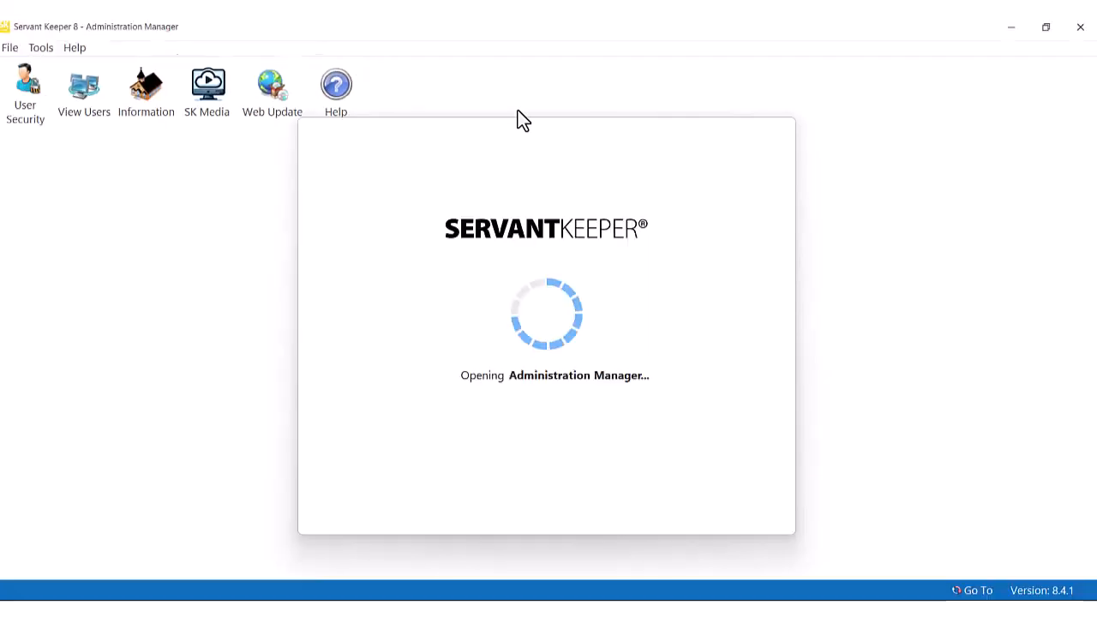
pyautogui.write('**********')
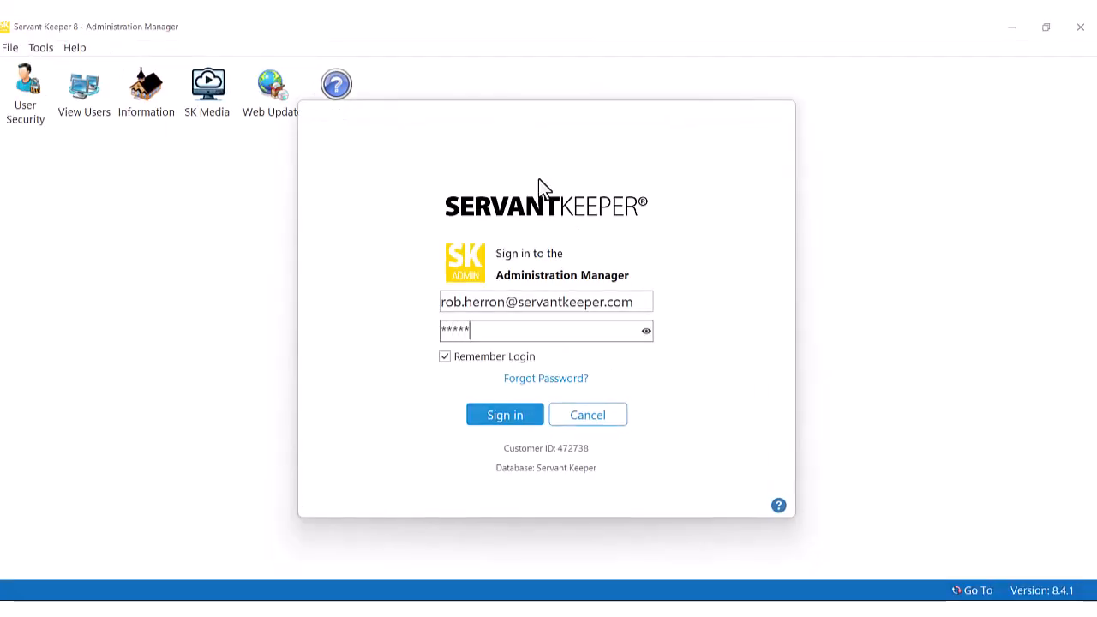
pyautogui.press('Return')
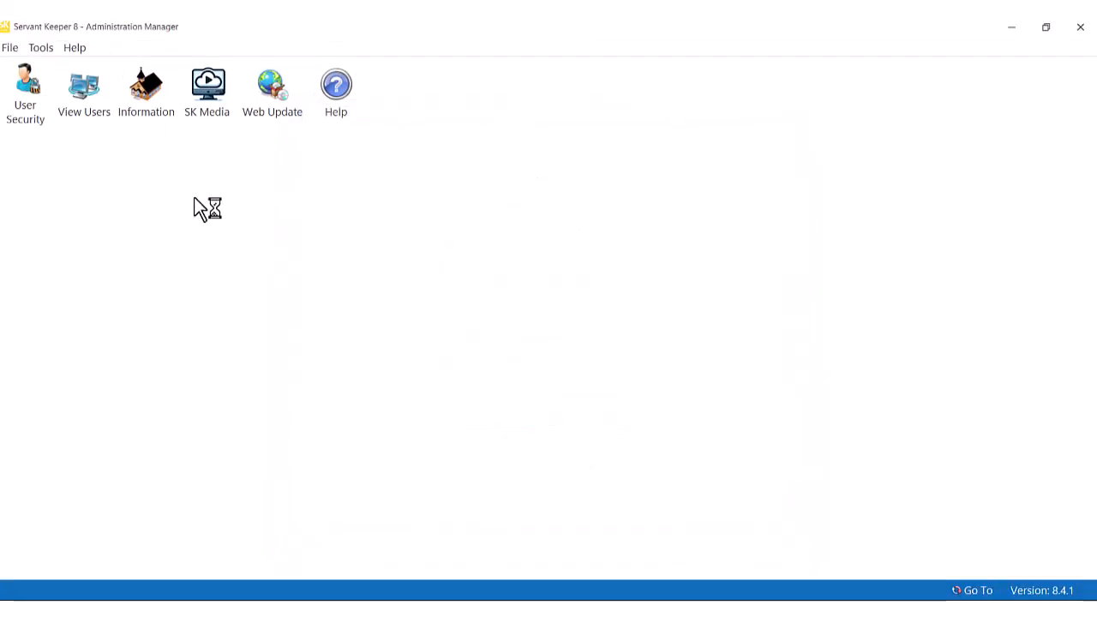
pyautogui.click(210, 90)
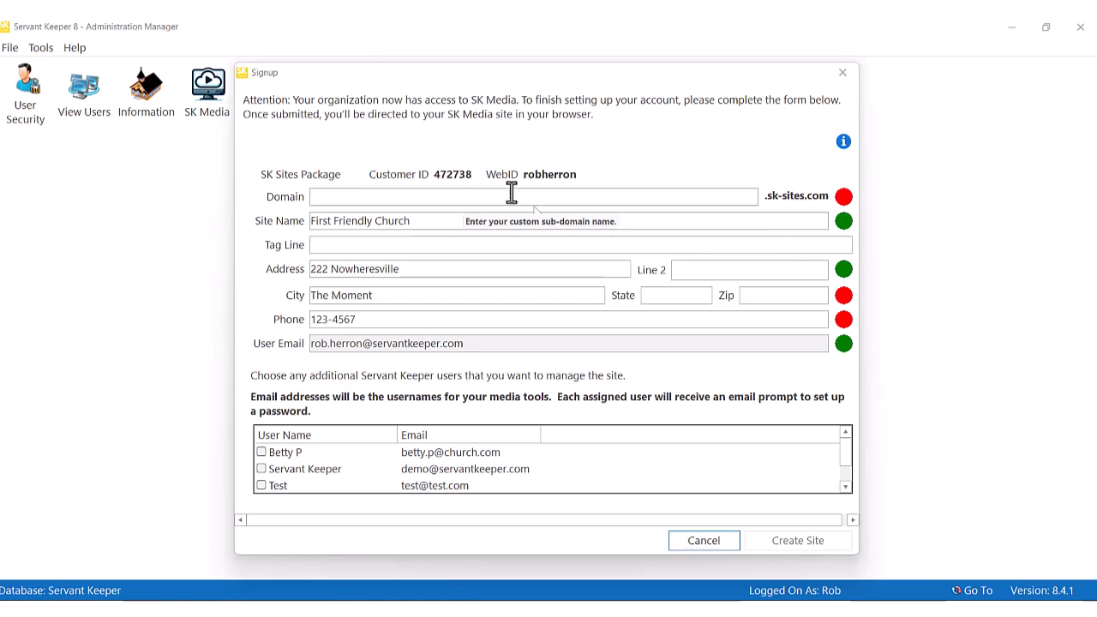
# Fill in the signup form with domain supermegachurch-4, tag line "A church with a tagline!", the state, zip and phone number.
pyautogui.click(524, 199)
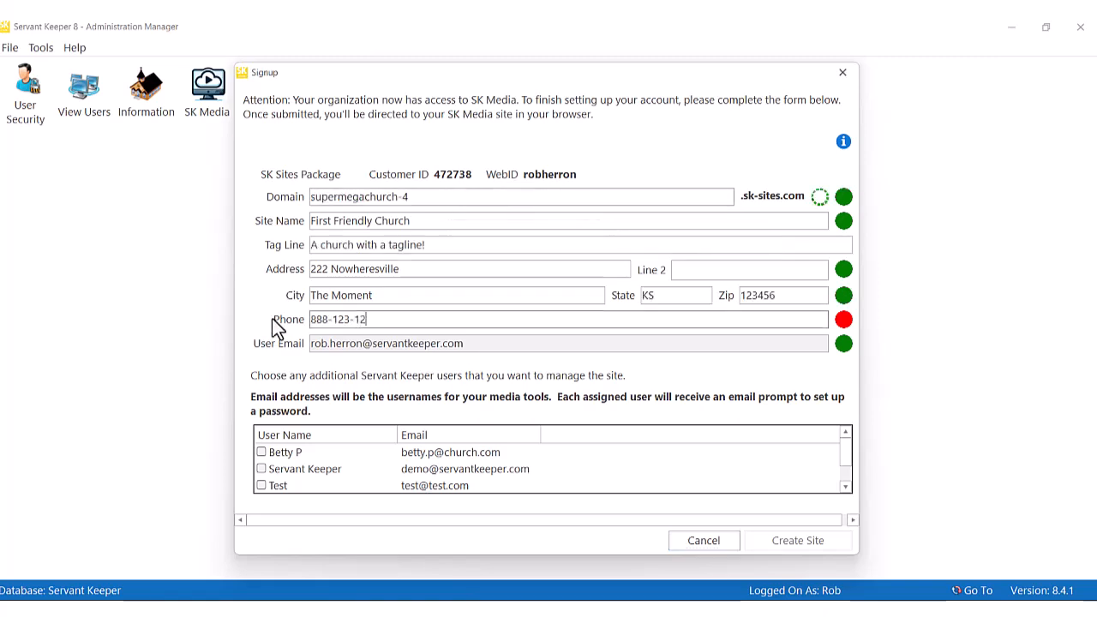
pyautogui.write('34')
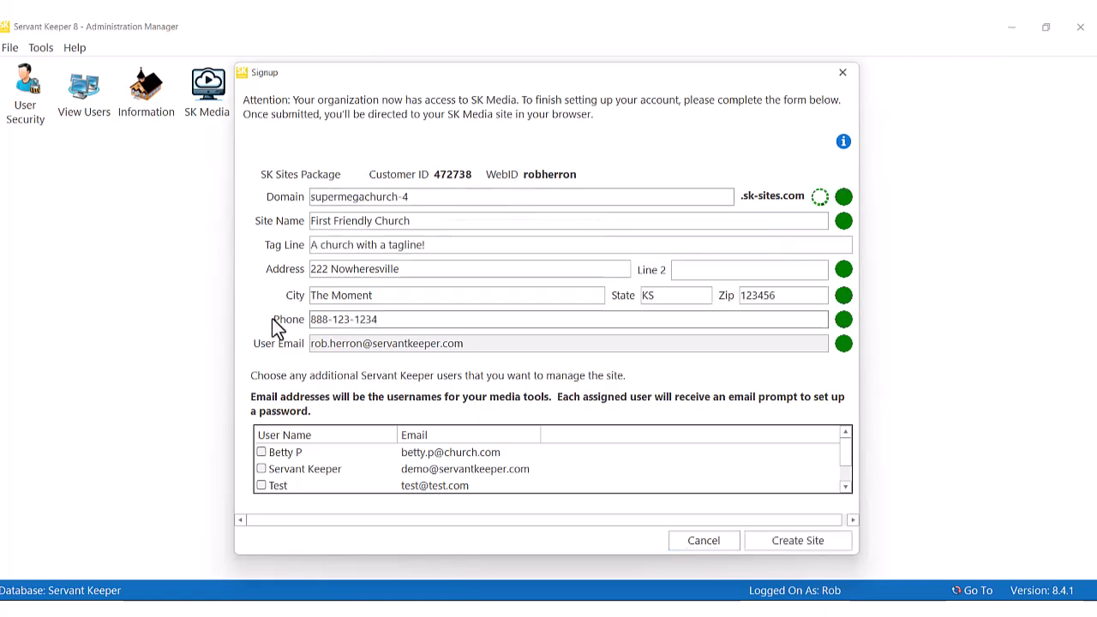
# Add the first listed user as a site manager, create the site and confirm its information.
pyautogui.scroll(-1, 264, 457)
pyautogui.scroll(1, 266, 467)
pyautogui.click(261, 453)
pyautogui.click(262, 452)
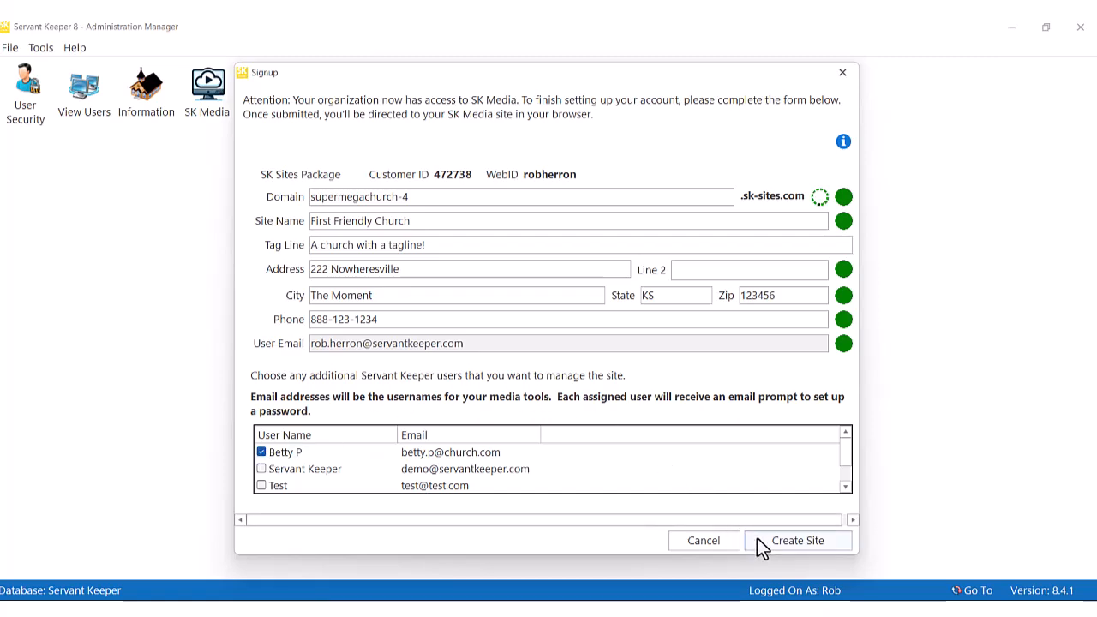
pyautogui.click(786, 544)
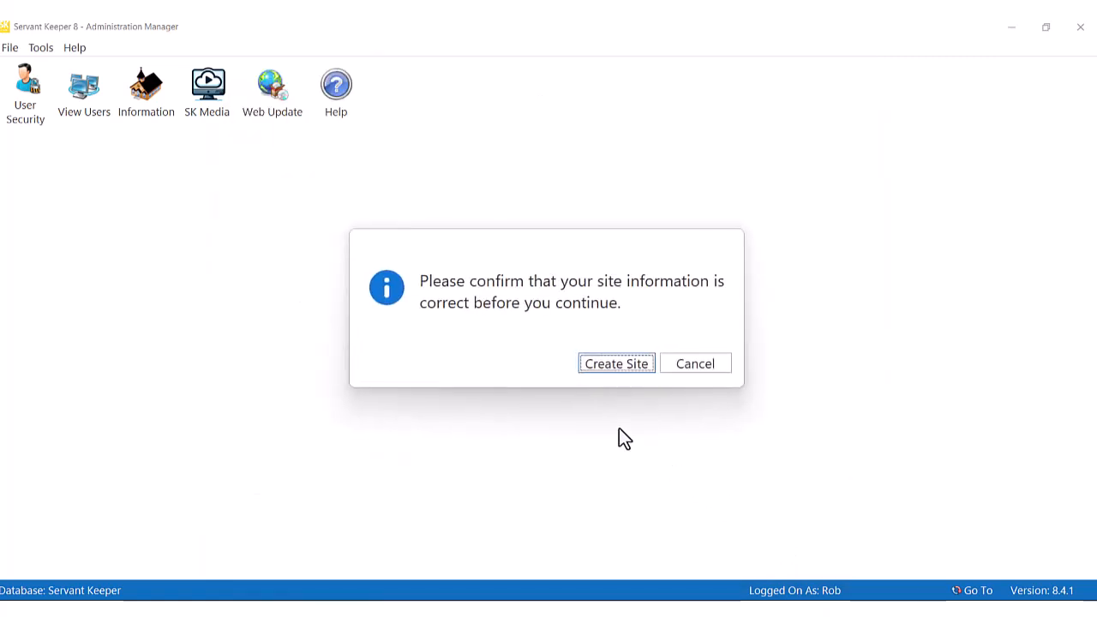
pyautogui.click(619, 365)
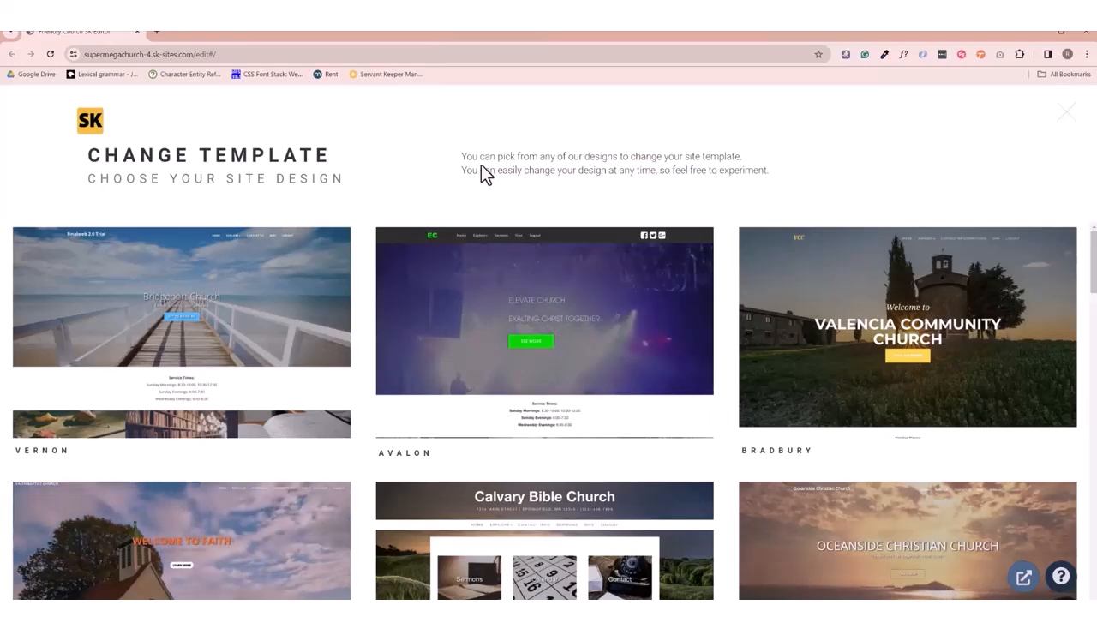
# Browse the site designs and apply the Vernon template to the new site.
pyautogui.moveTo(584, 427)
pyautogui.scroll(-7, 584, 435)
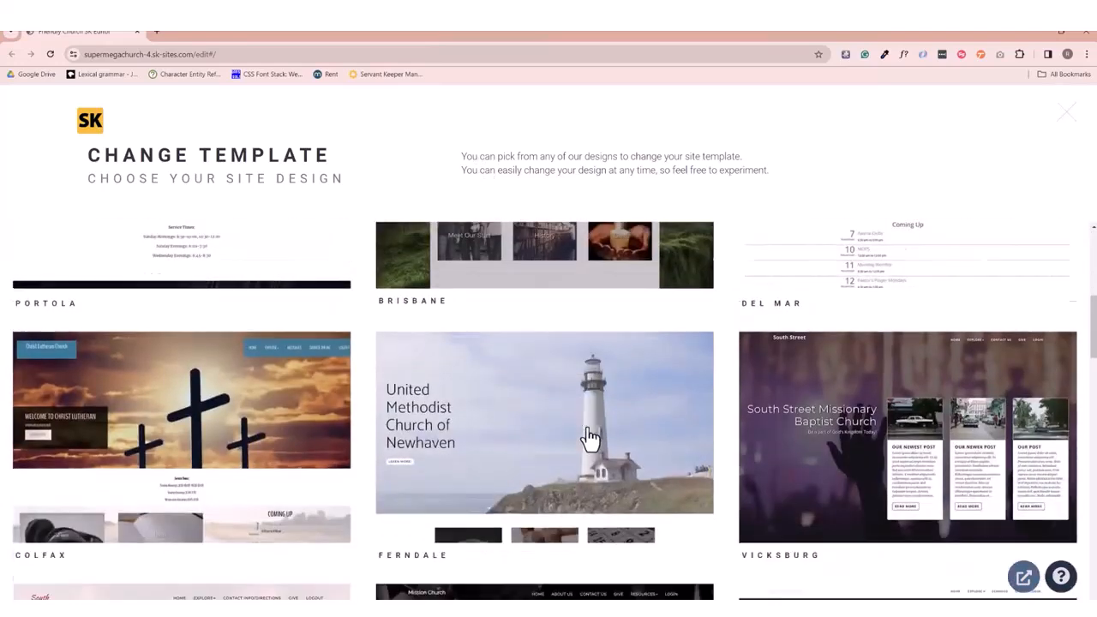
pyautogui.scroll(-7, 591, 437)
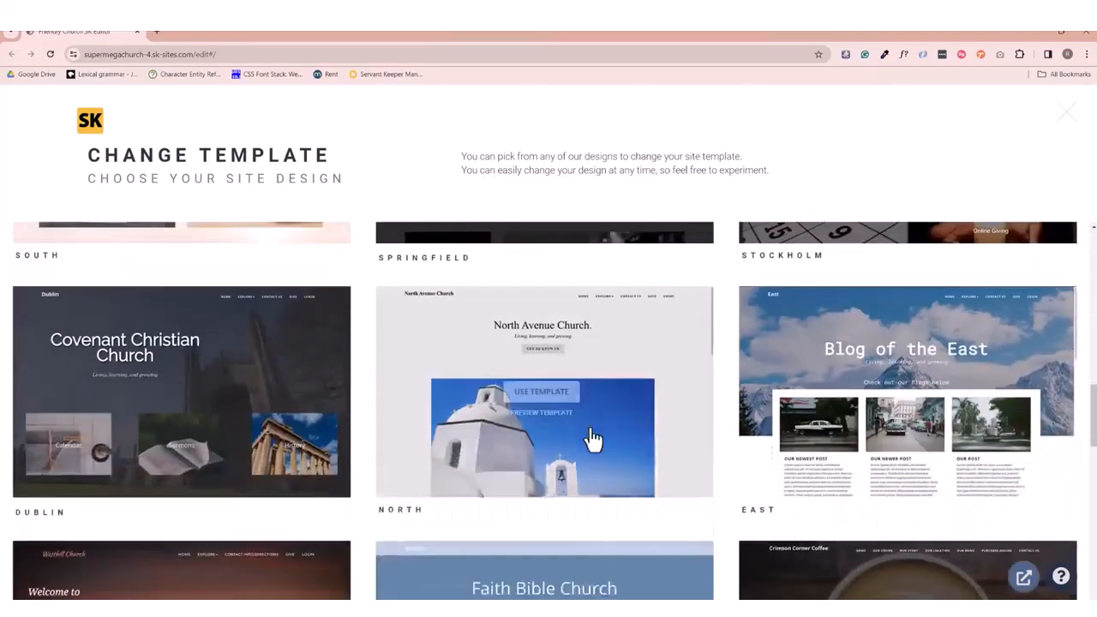
pyautogui.scroll(-1, 593, 440)
pyautogui.scroll(14, 196, 343)
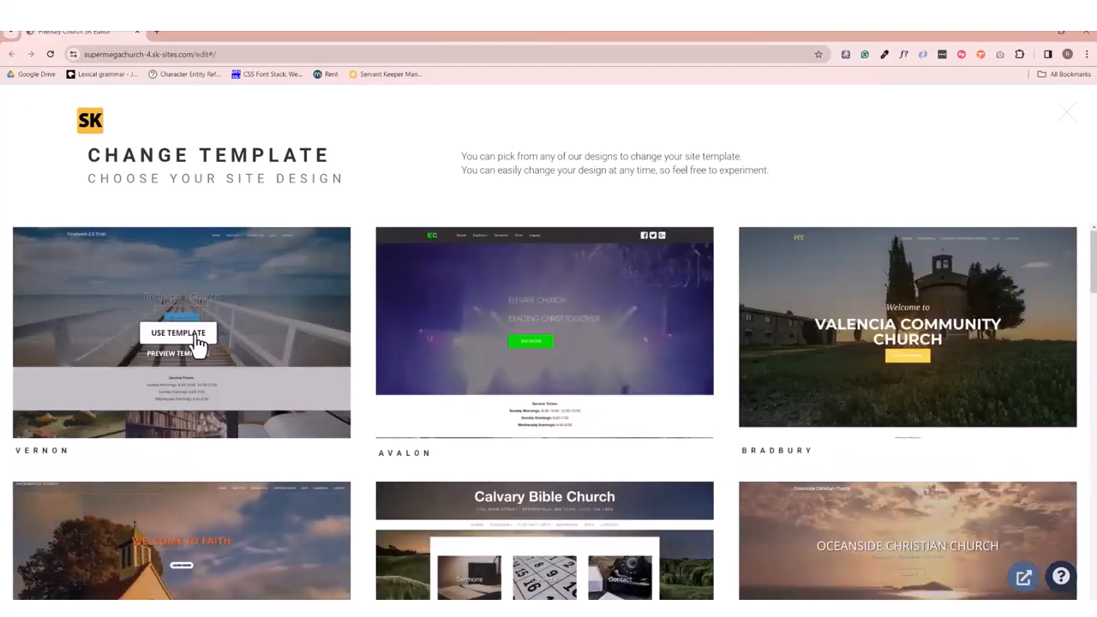
pyautogui.click(196, 338)
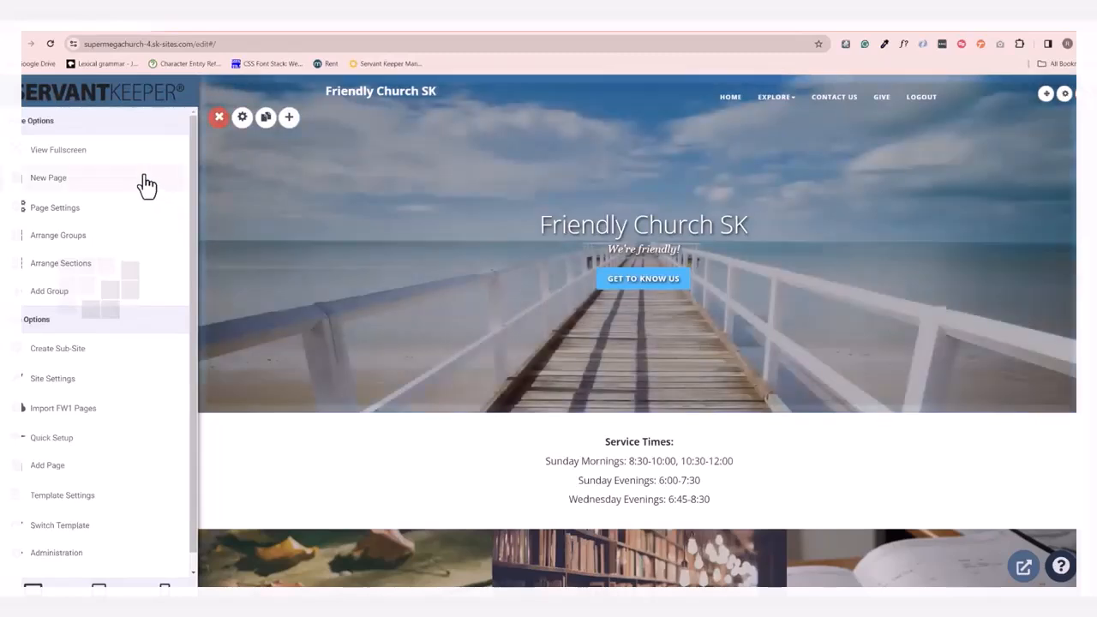
# Try moving the Service Times group in the homepage's group arrangement and finish arranging.
pyautogui.scroll(-1, 109, 467)
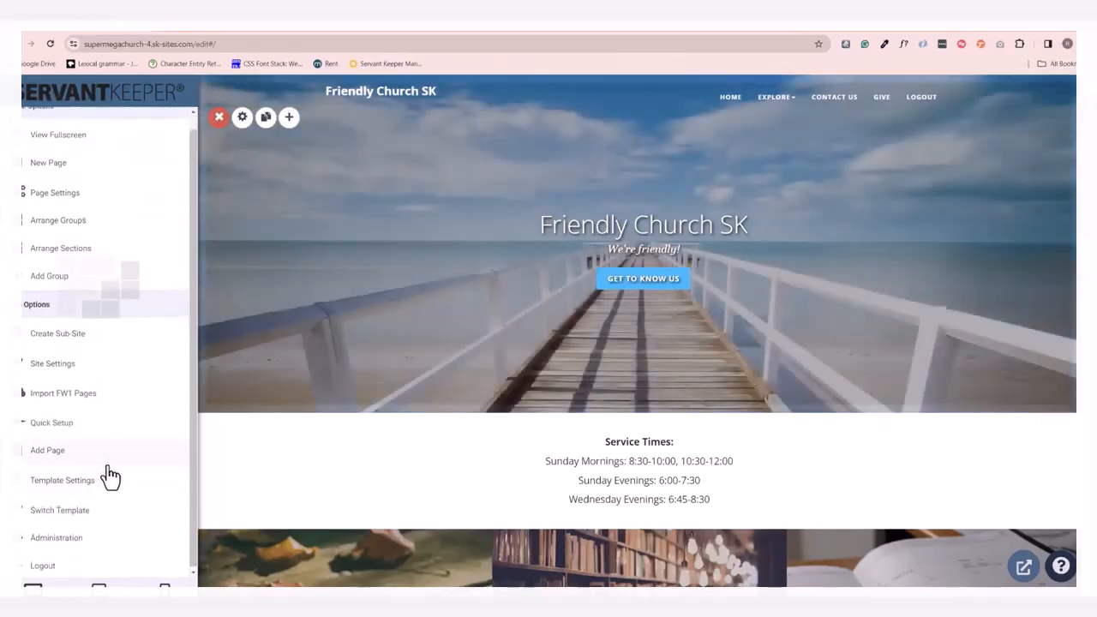
pyautogui.scroll(1, 107, 476)
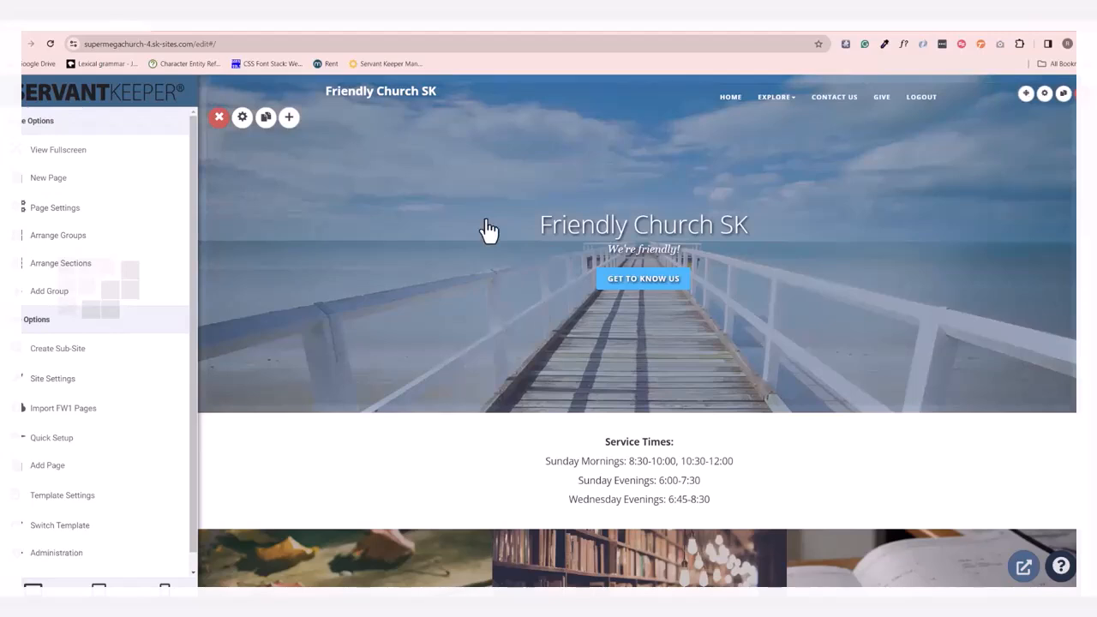
pyautogui.scroll(-1, 449, 480)
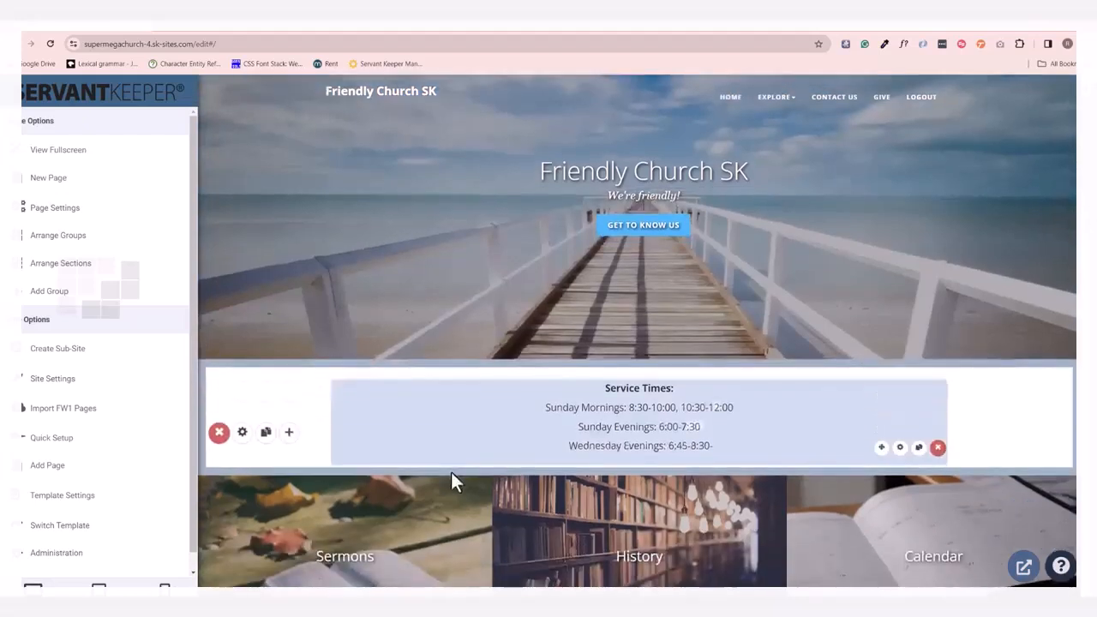
pyautogui.scroll(-1, 428, 517)
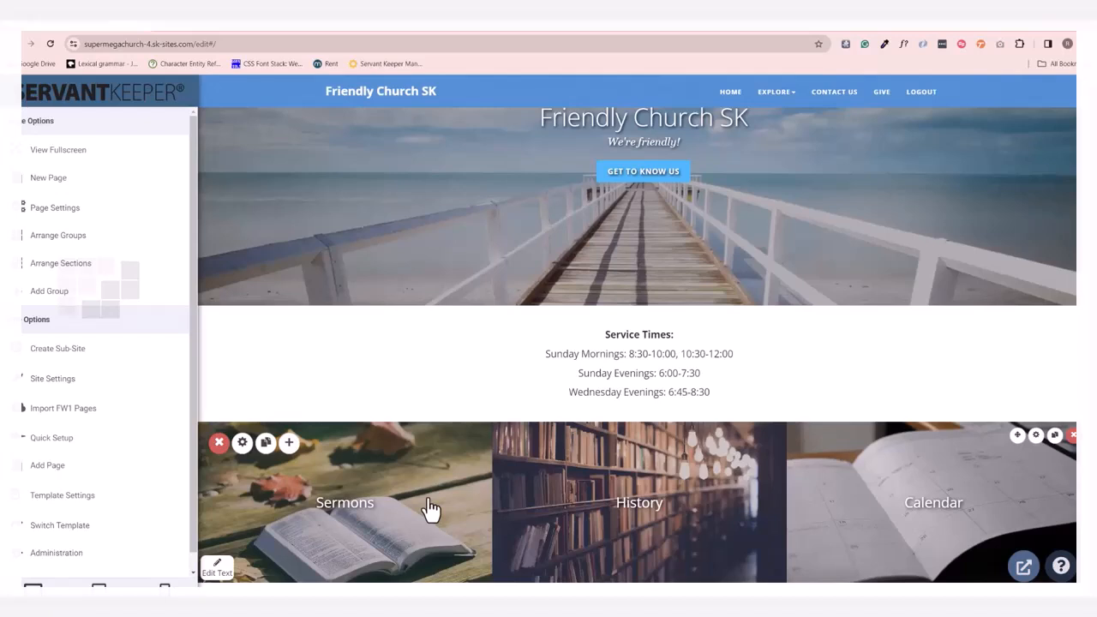
pyautogui.moveTo(466, 360)
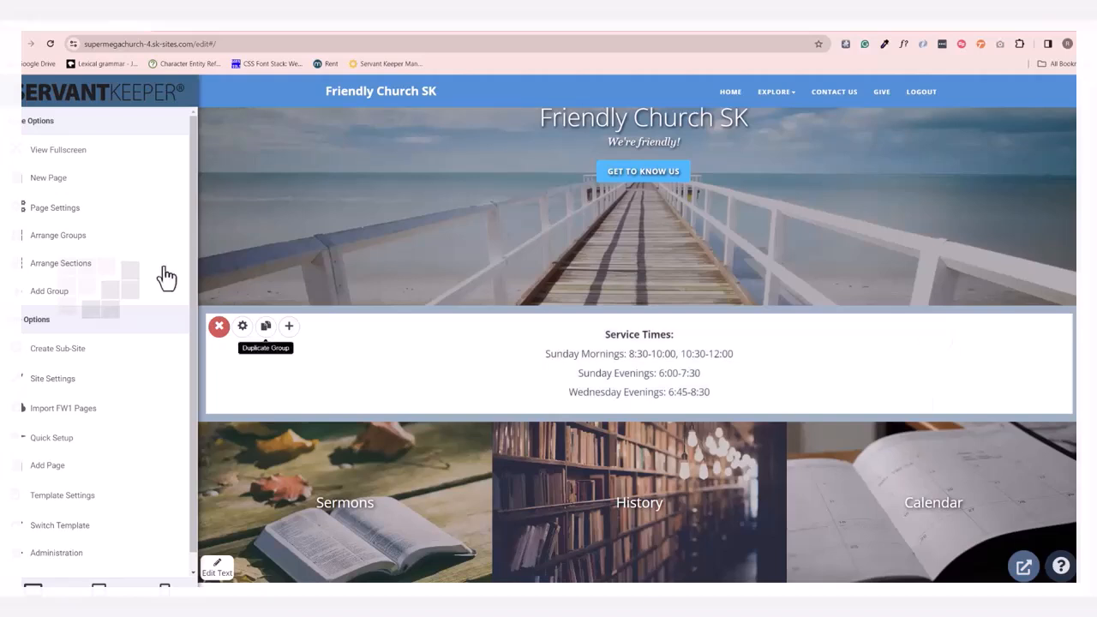
pyautogui.click(77, 237)
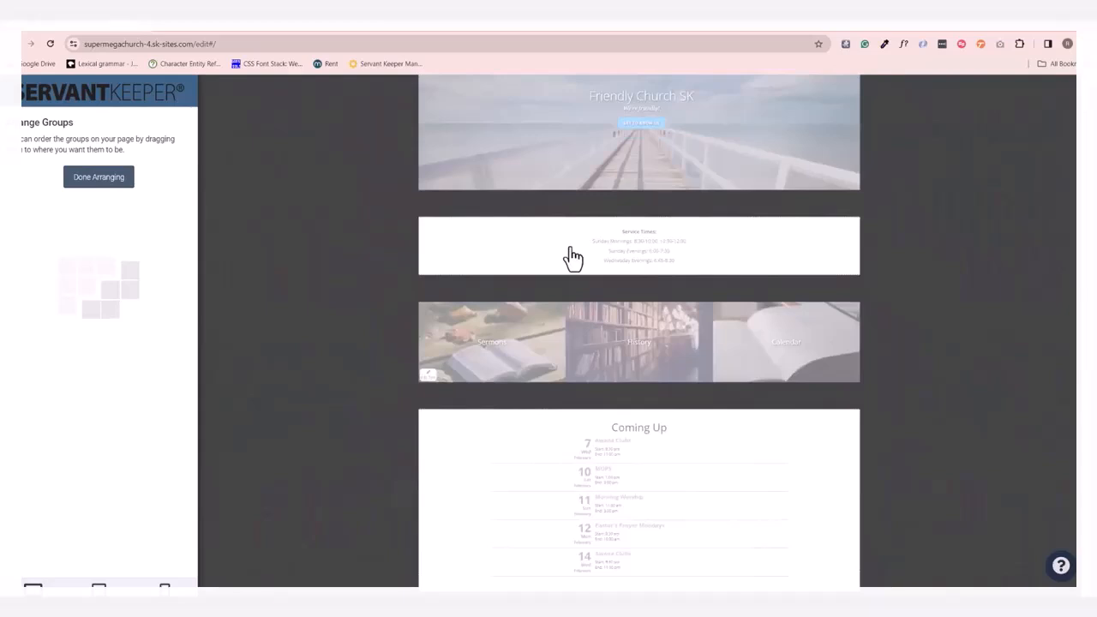
pyautogui.moveTo(568, 255)
pyautogui.mouseDown()
pyautogui.moveTo(583, 399)
pyautogui.moveTo(583, 387)
pyautogui.moveTo(539, 368)
pyautogui.moveTo(558, 254)
pyautogui.mouseUp()
pyautogui.click(110, 185)
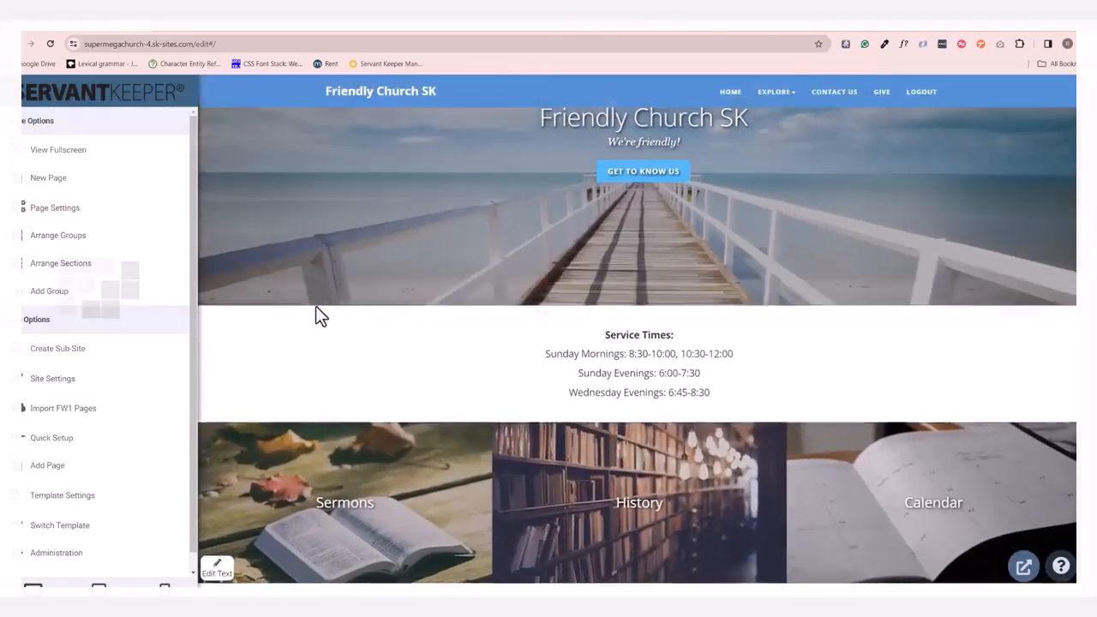
# Replace the site's text logo with the Servant Keeper wordmark image from a local file and save the logo changes.
pyautogui.moveTo(318, 316)
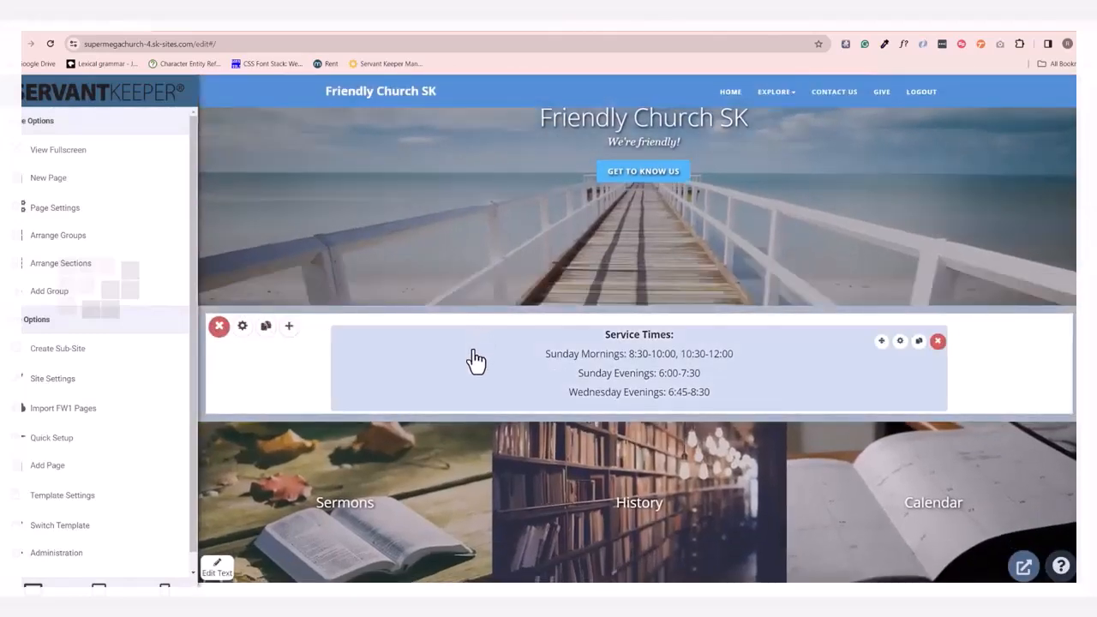
pyautogui.moveTo(380, 103)
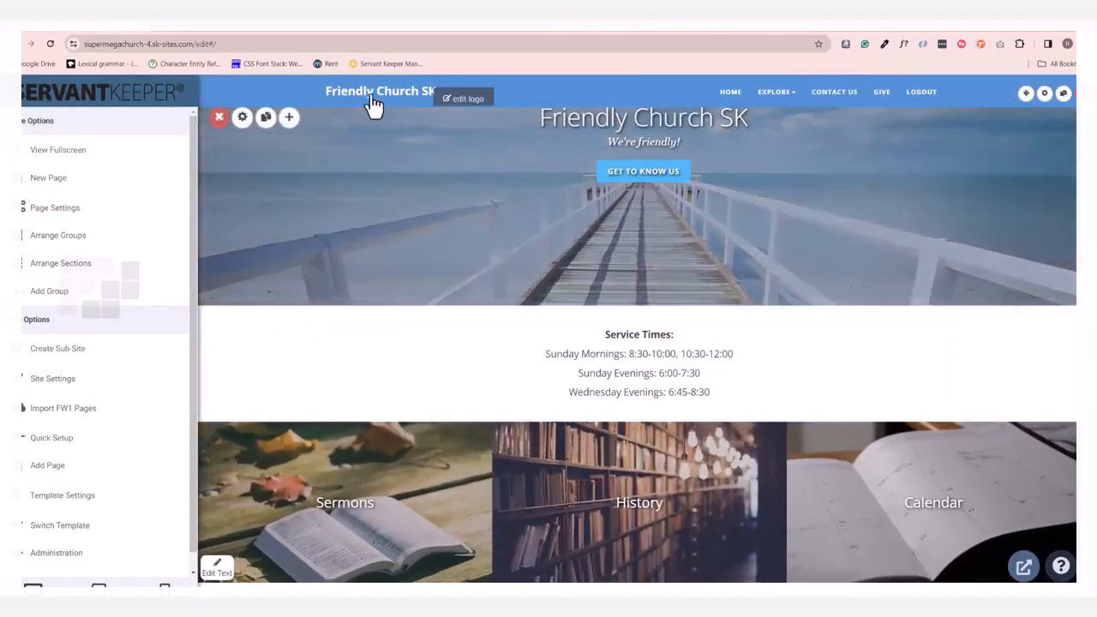
pyautogui.click(458, 94)
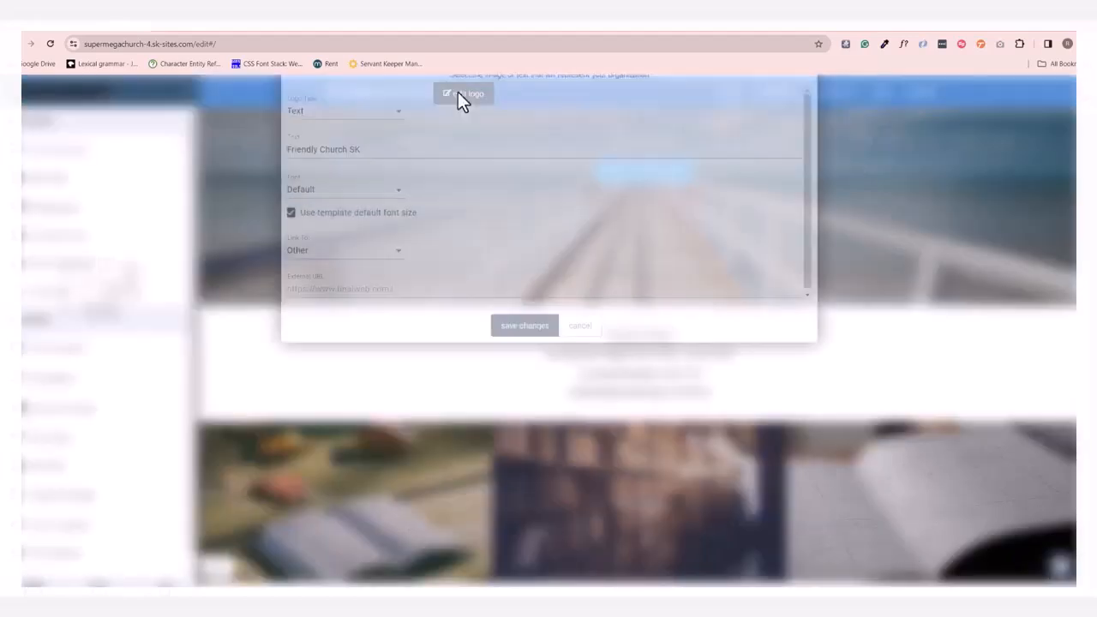
pyautogui.click(376, 312)
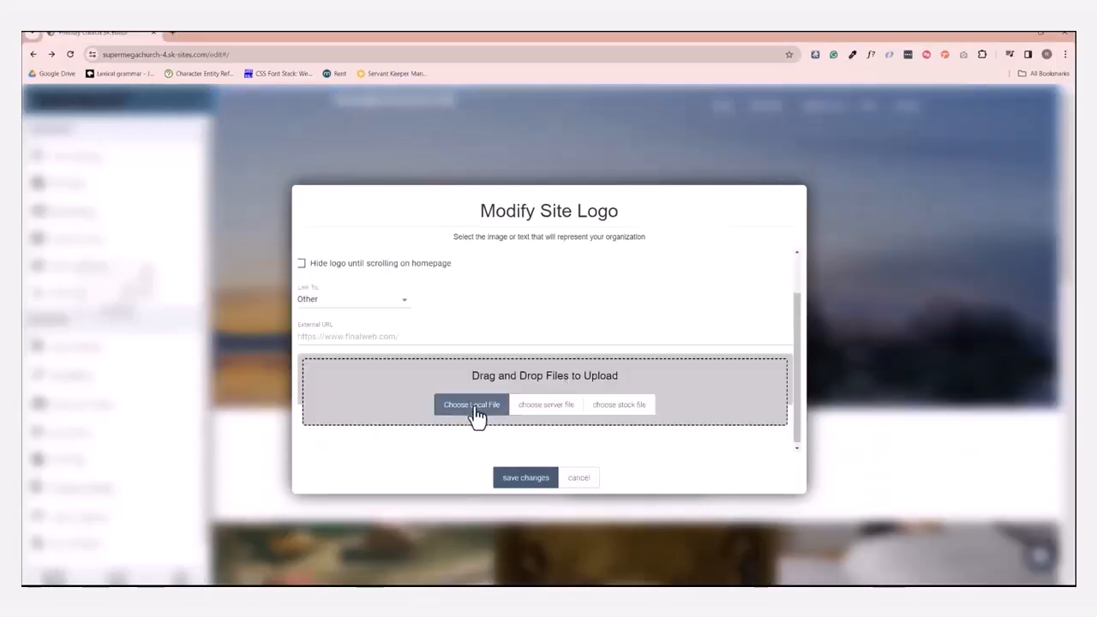
pyautogui.click(472, 405)
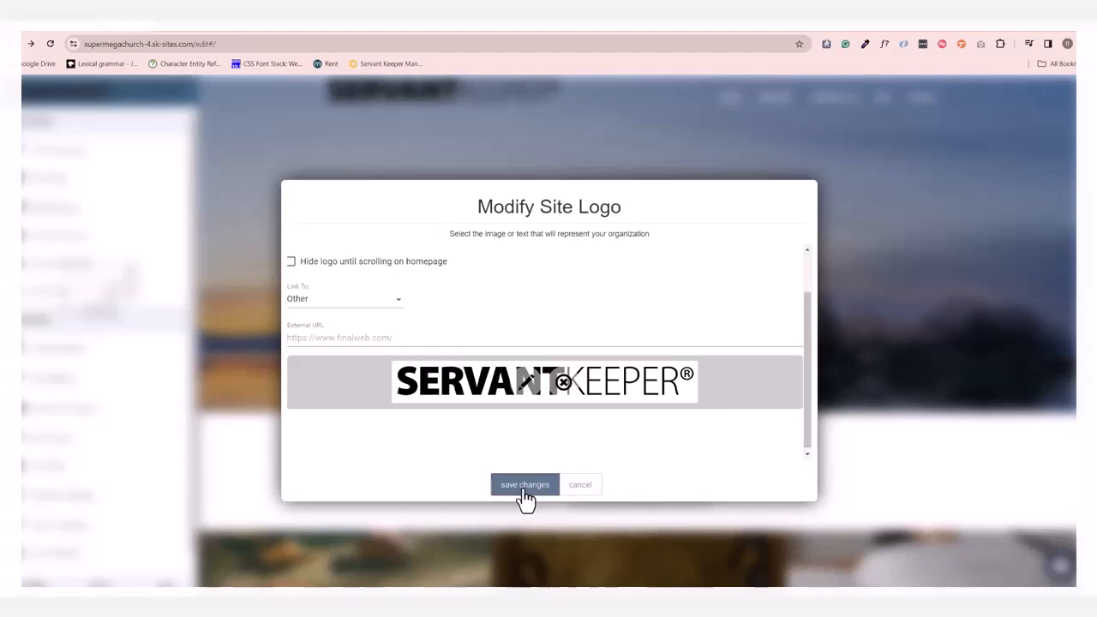
pyautogui.click(524, 485)
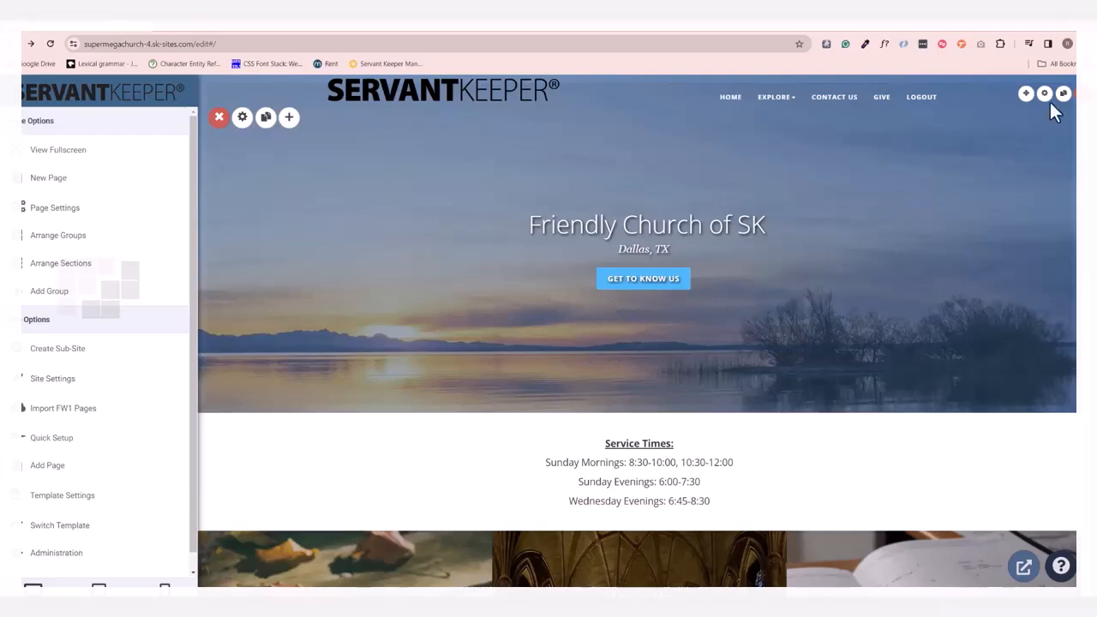
# Replace the homepage header group's background image with the Pixabay stock photo of a blue lake with mountains and reeds.
pyautogui.click(247, 126)
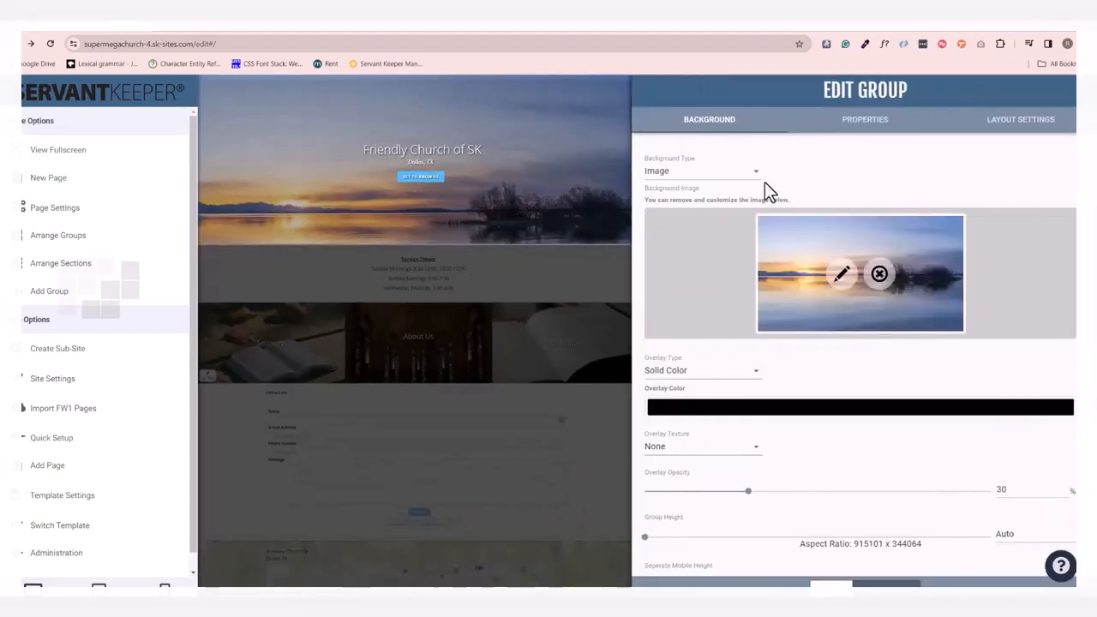
pyautogui.click(758, 174)
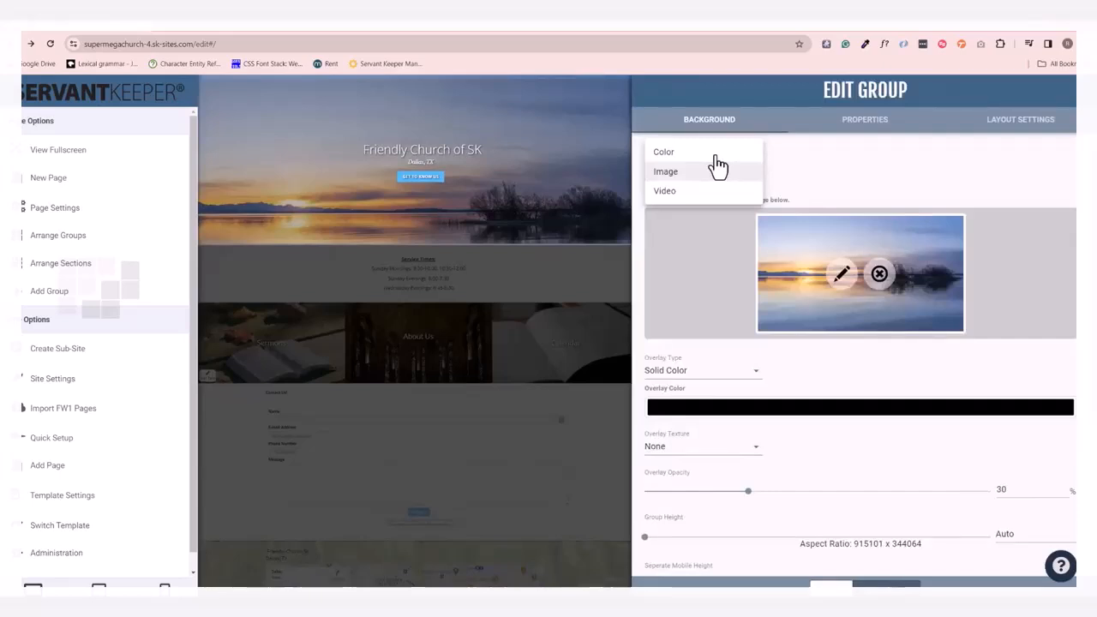
pyautogui.click(878, 168)
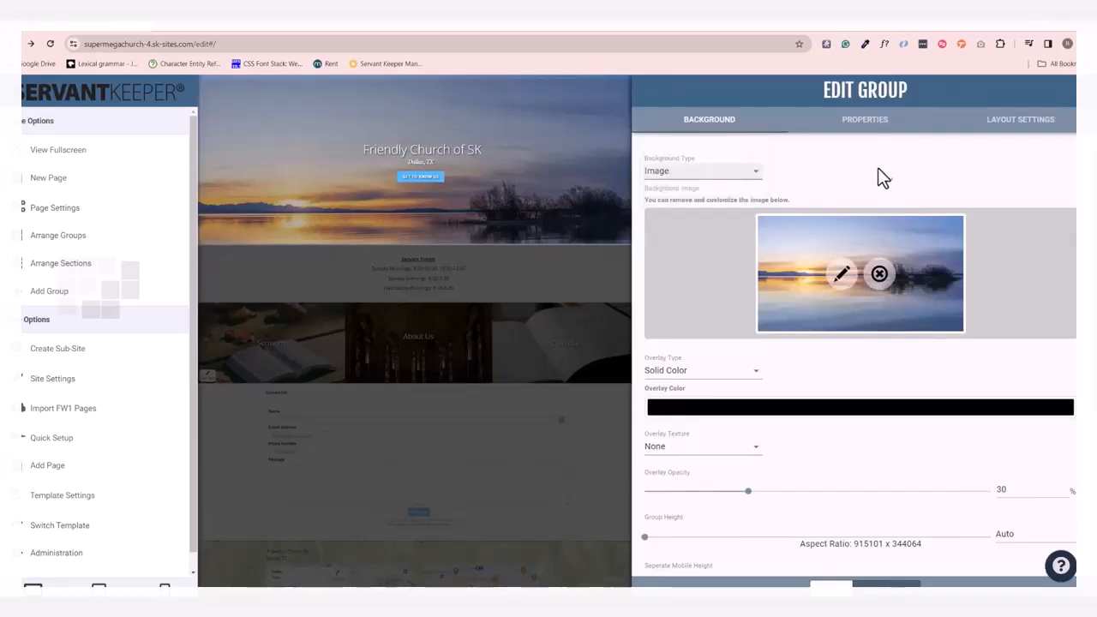
pyautogui.click(879, 275)
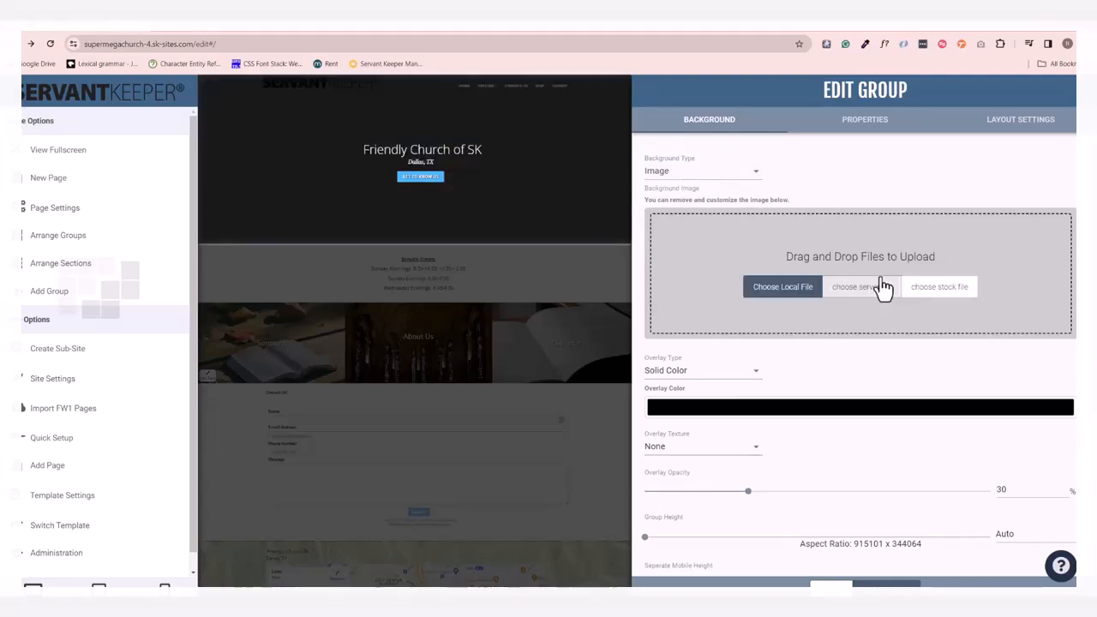
pyautogui.click(949, 290)
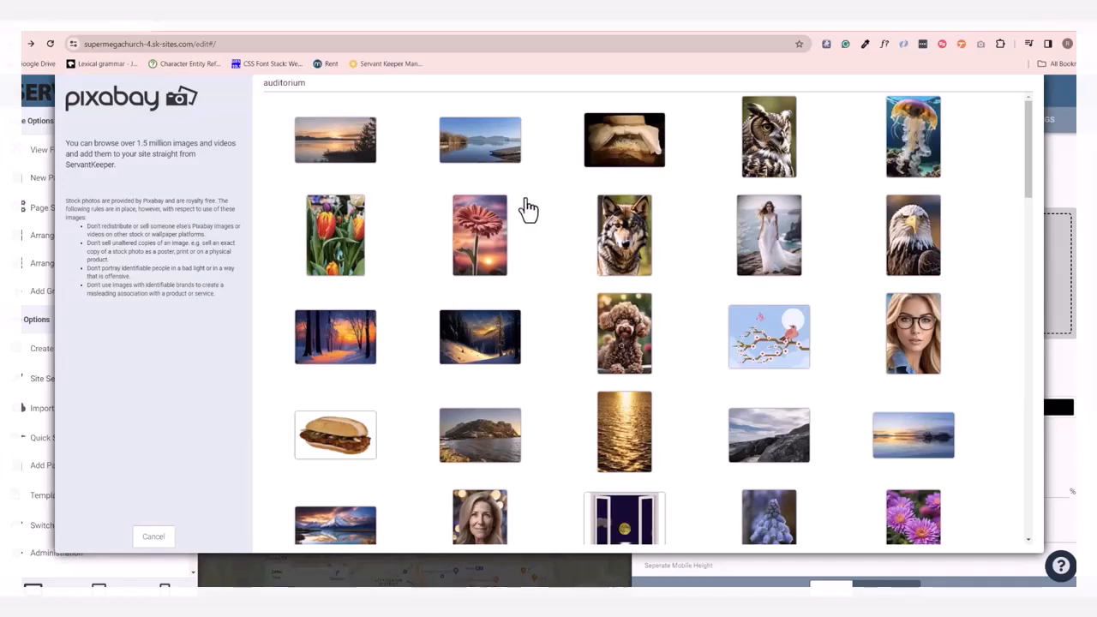
pyautogui.click(480, 155)
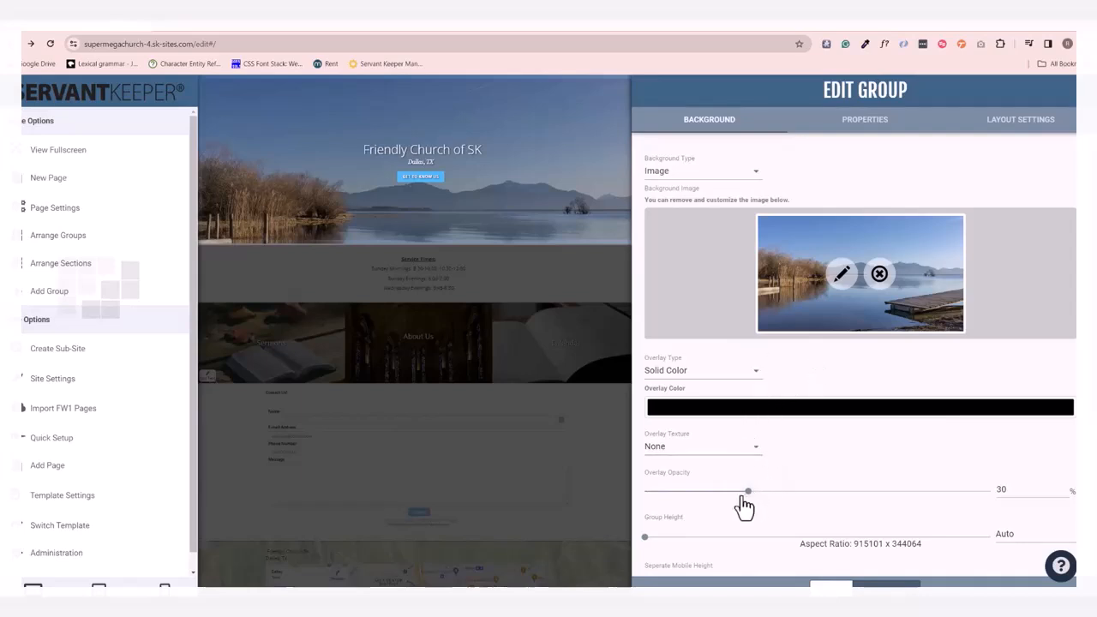
# Try overlay opacities of 5% and 67% on the header group's background and return it to 30%.
pyautogui.moveTo(749, 492); pyautogui.dragTo(661, 497)
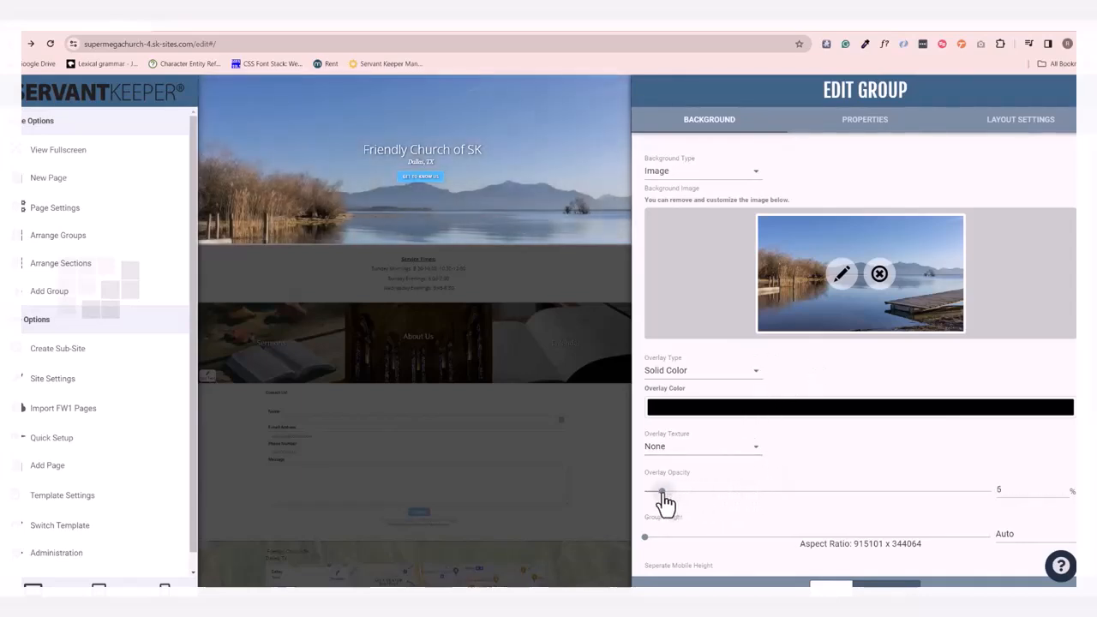
pyautogui.moveTo(771, 497); pyautogui.dragTo(821, 501)
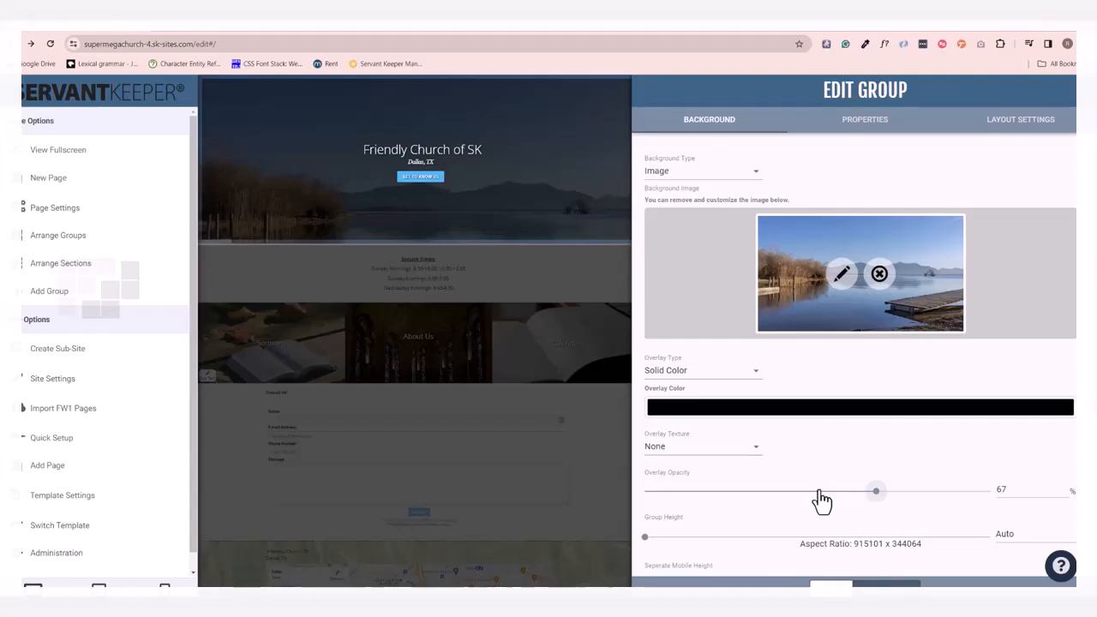
pyautogui.moveTo(821, 501); pyautogui.dragTo(748, 505)
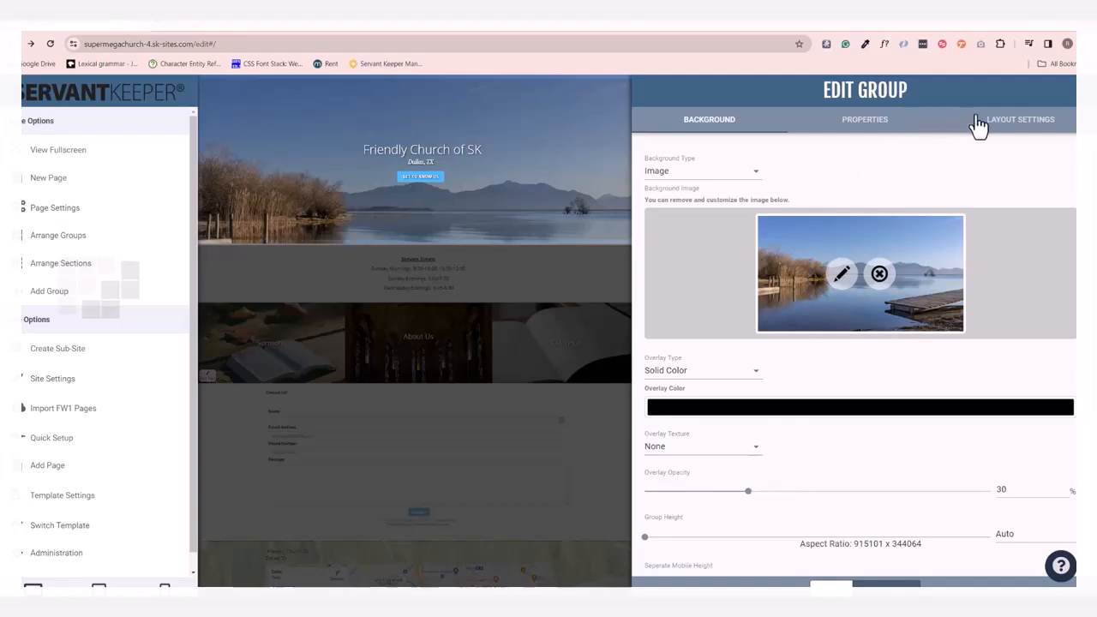
# Save the header group's background changes.
pyautogui.click(883, 581)
# Try replacing the header's "Dallas, TX" line with "We're Friendly!", undo the replacement, and save the section.
pyautogui.click(441, 168)
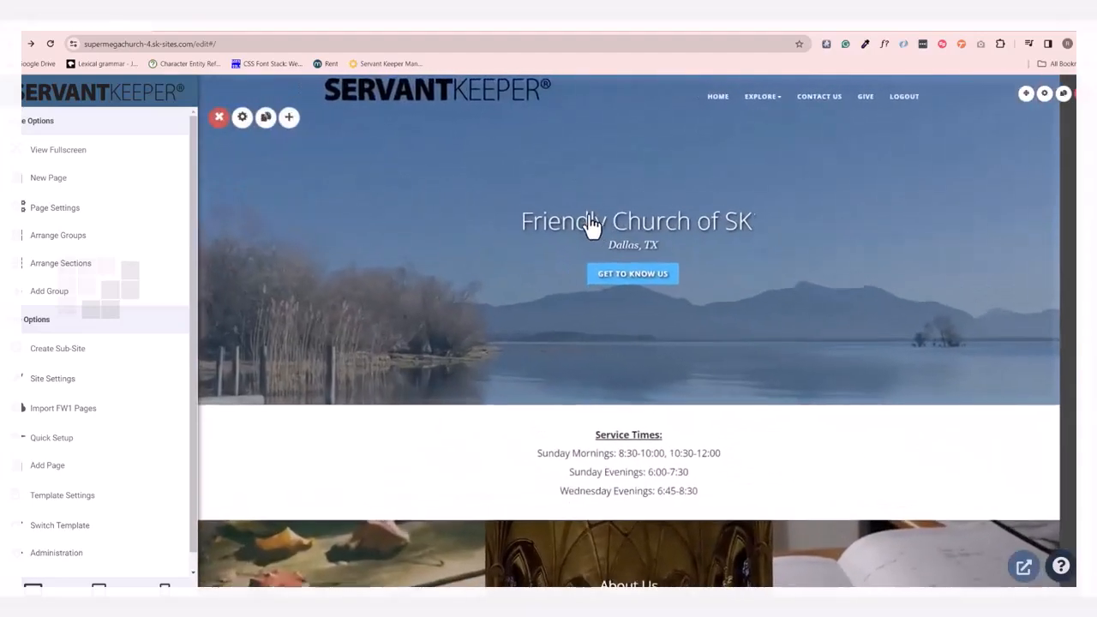
pyautogui.click(639, 247)
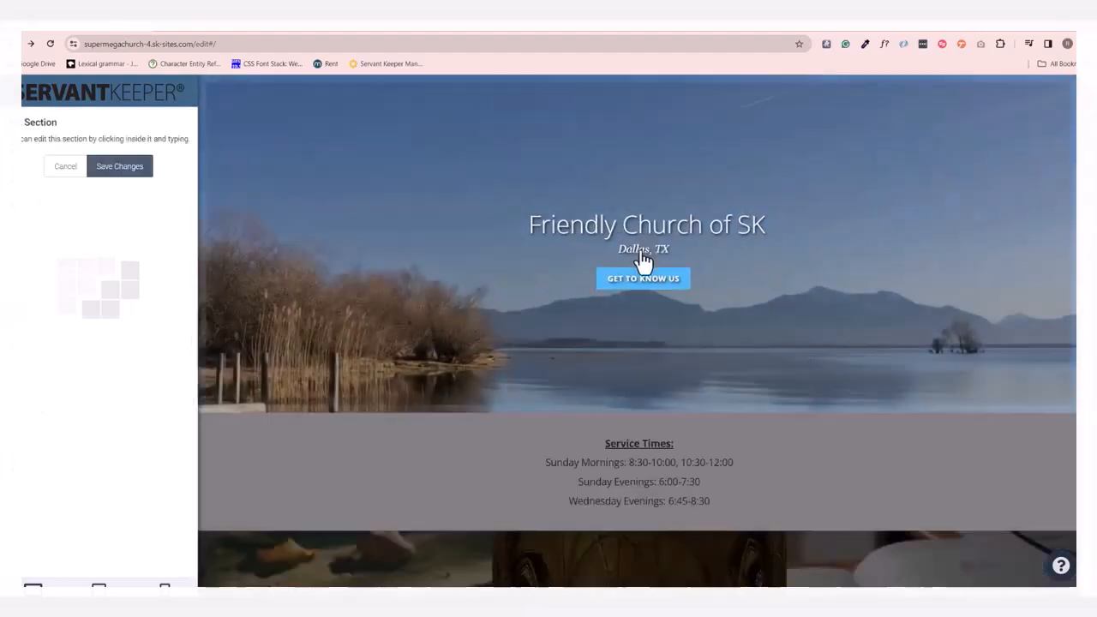
pyautogui.doubleClick(645, 250)
pyautogui.tripleClick(667, 248)
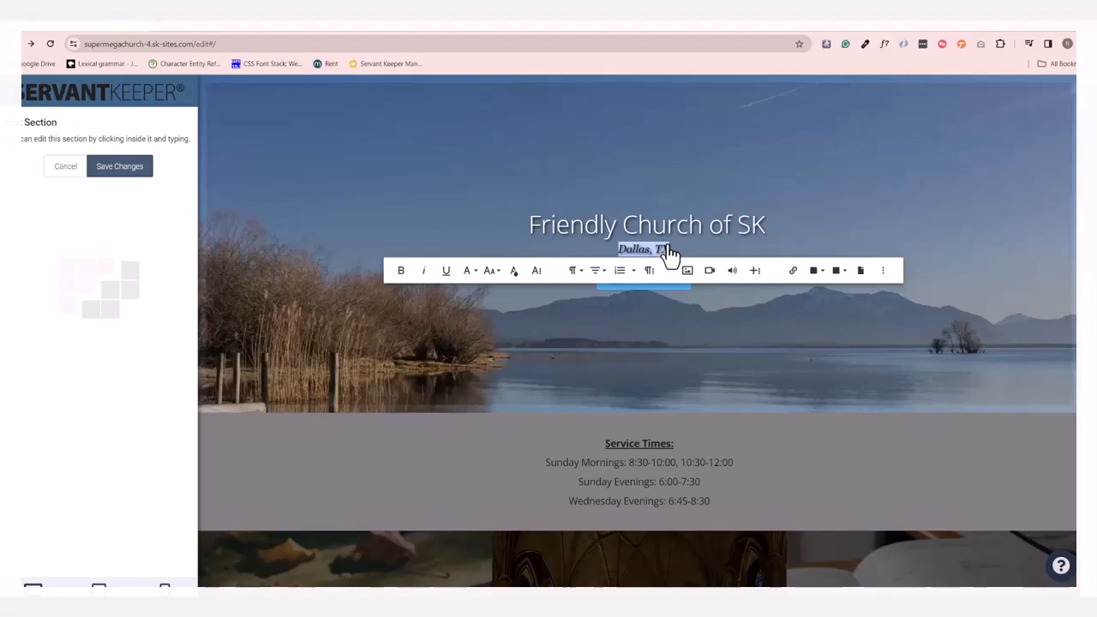
pyautogui.write("We're Friendly!")
pyautogui.hotkey('ctrl', 'z')
pyautogui.hotkey('ctrl', 'z')
pyautogui.hotkey('ctrl', 'z')
pyautogui.hotkey('ctrl', 'z')
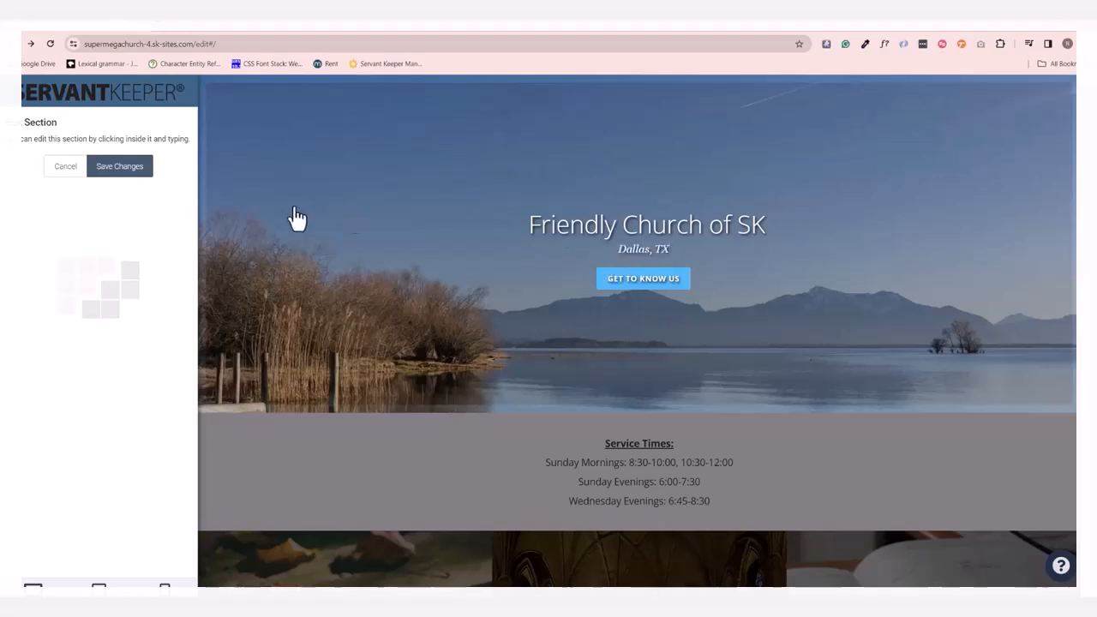
pyautogui.click(123, 166)
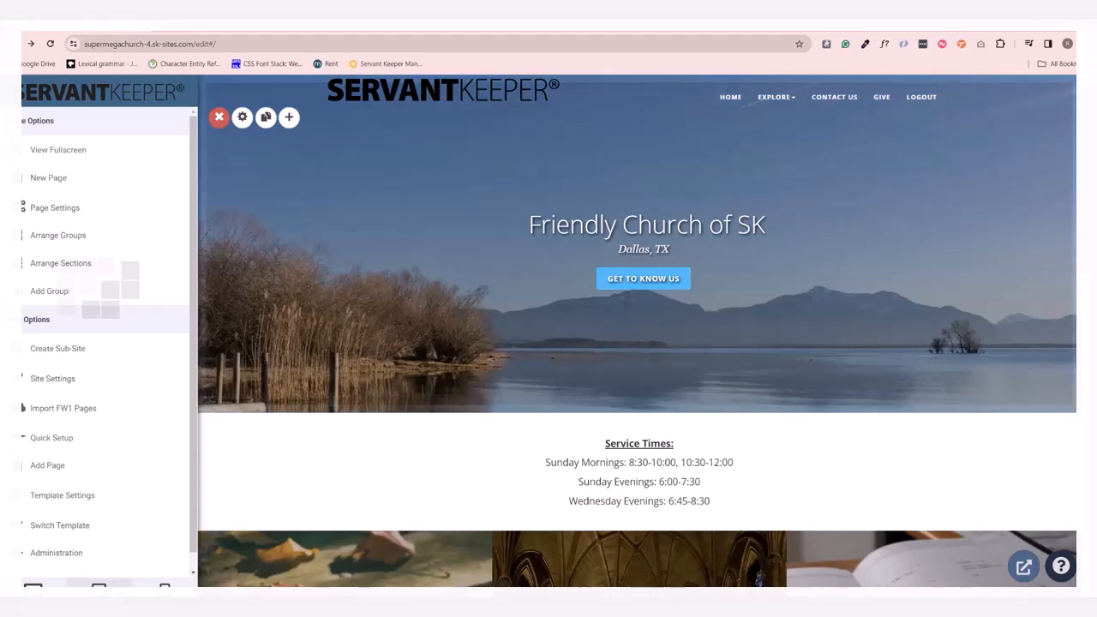
# Preview the homepage at tablet and phone sizes, looking through its groups, and return to the desktop view.
pyautogui.scroll(-4, 555, 283)
pyautogui.scroll(-3, 557, 283)
pyautogui.scroll(6, 562, 288)
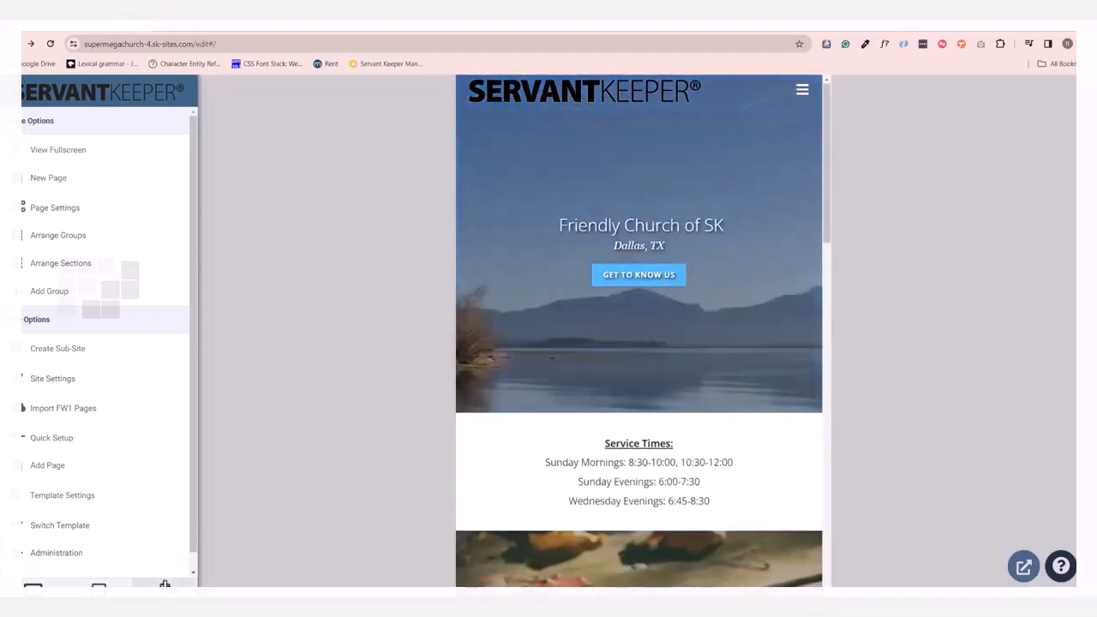
pyautogui.click(165, 587)
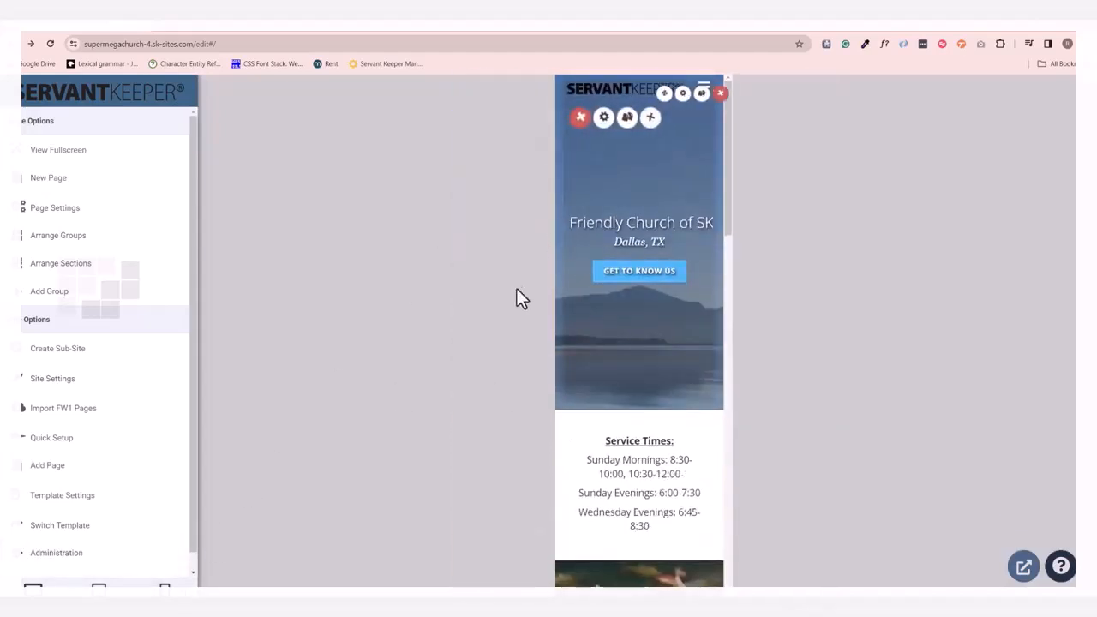
pyautogui.scroll(-5, 588, 343)
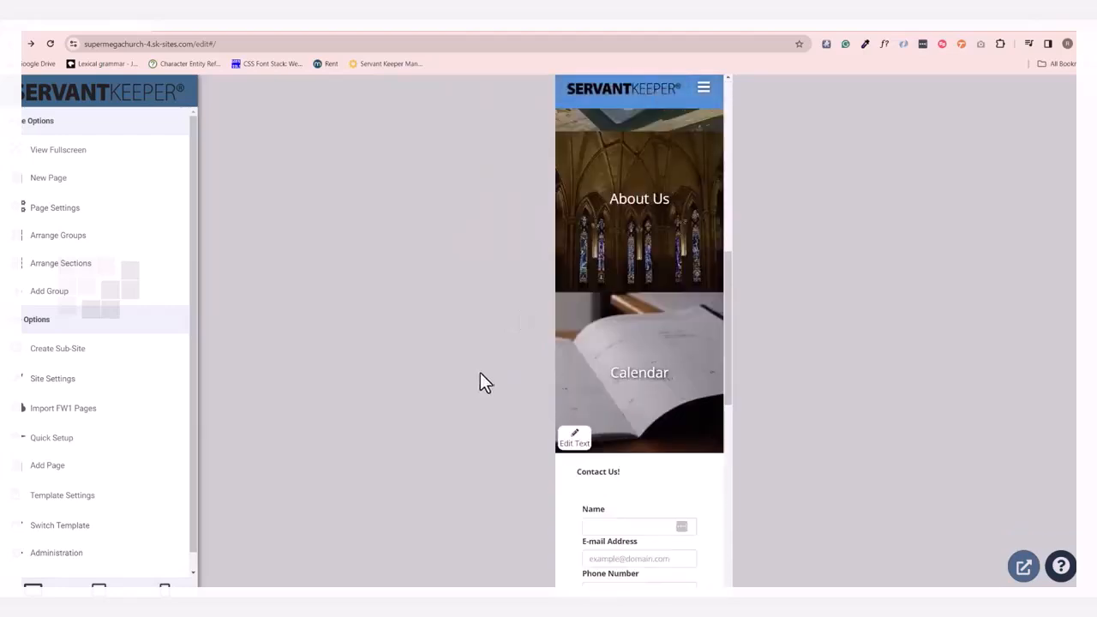
pyautogui.scroll(5, 597, 351)
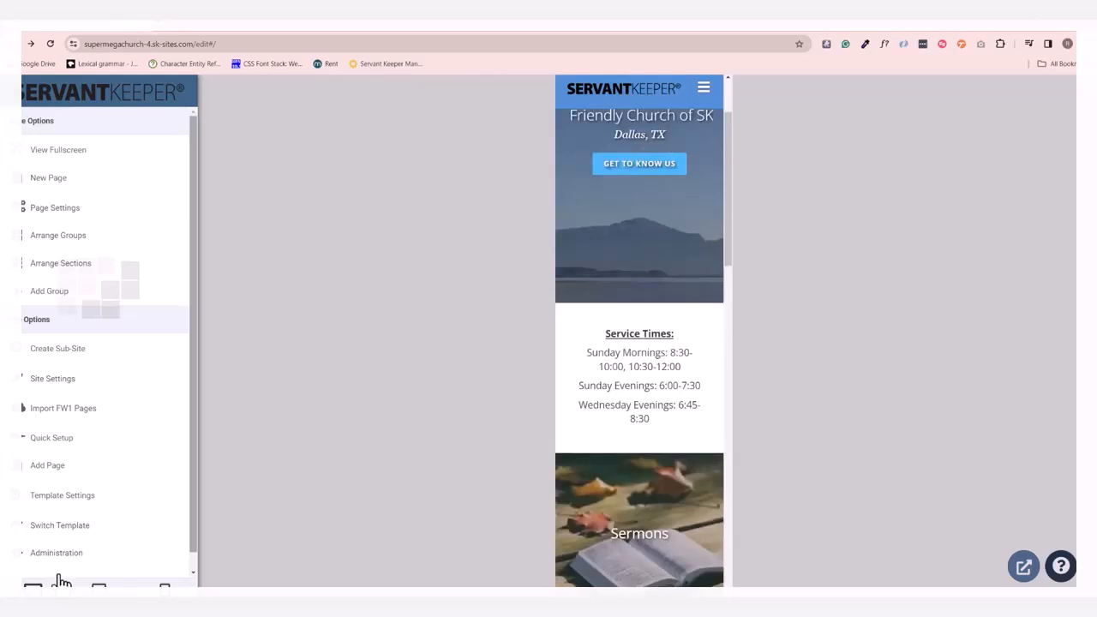
pyautogui.click(34, 589)
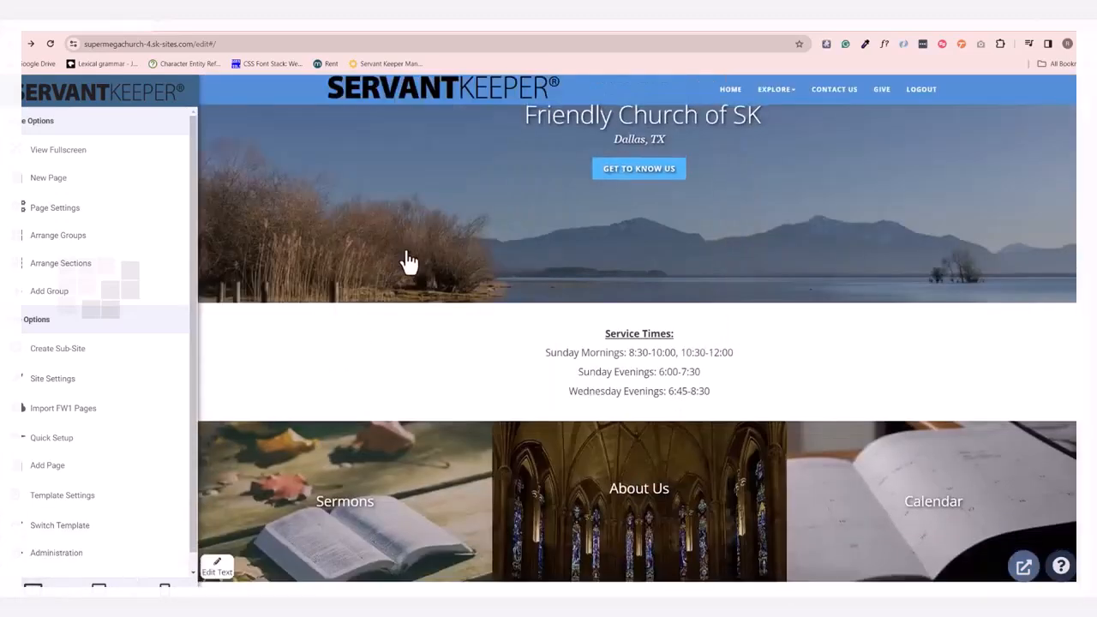
# Try bold formatting on the three lines of Sunday and Wednesday service times and revert it.
pyautogui.moveTo(406, 260)
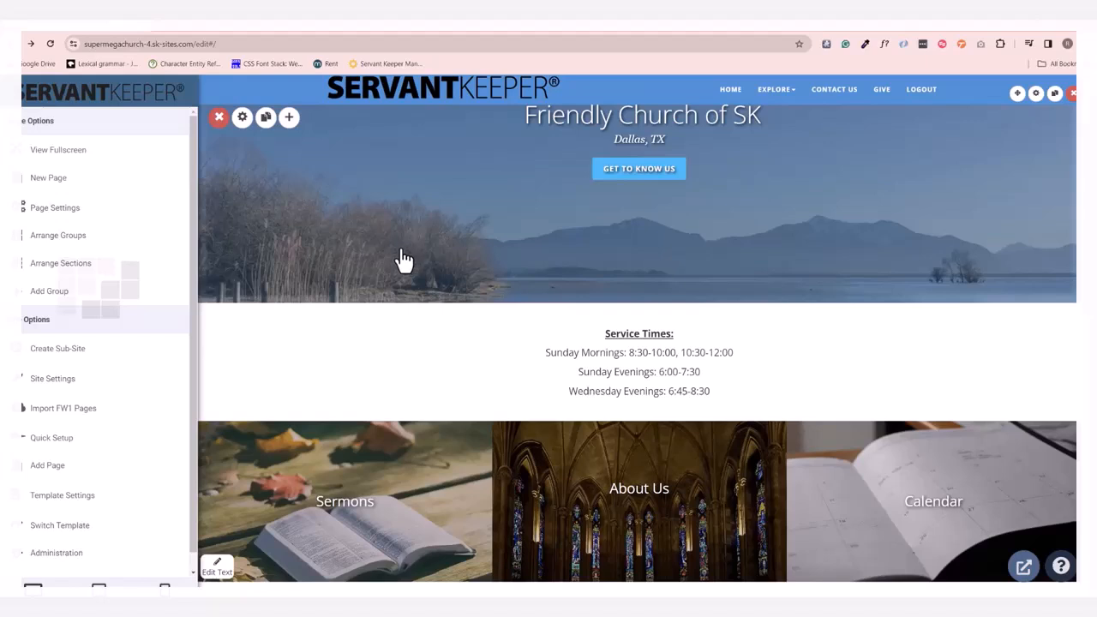
pyautogui.moveTo(561, 373)
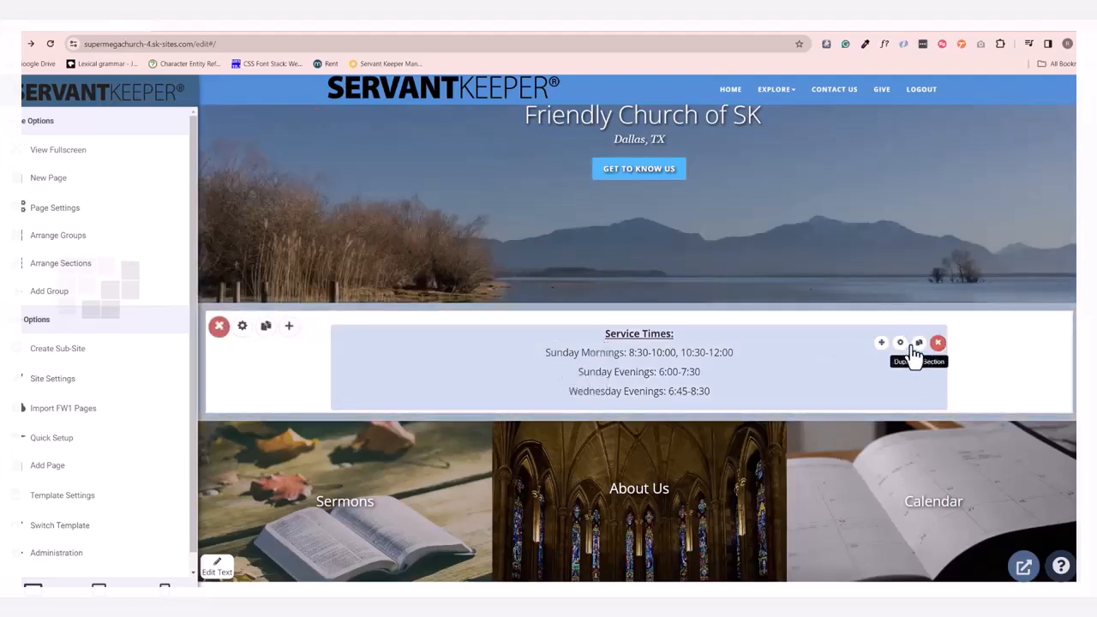
pyautogui.click(682, 360)
pyautogui.moveTo(546, 353); pyautogui.dragTo(703, 399)
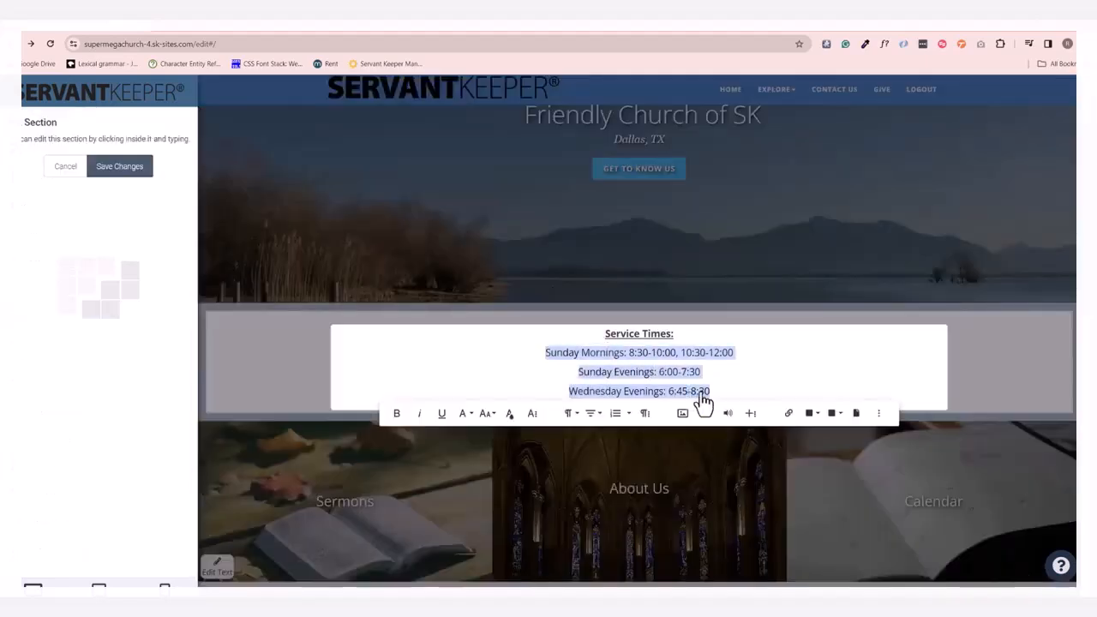
pyautogui.click(397, 414)
pyautogui.click(397, 414)
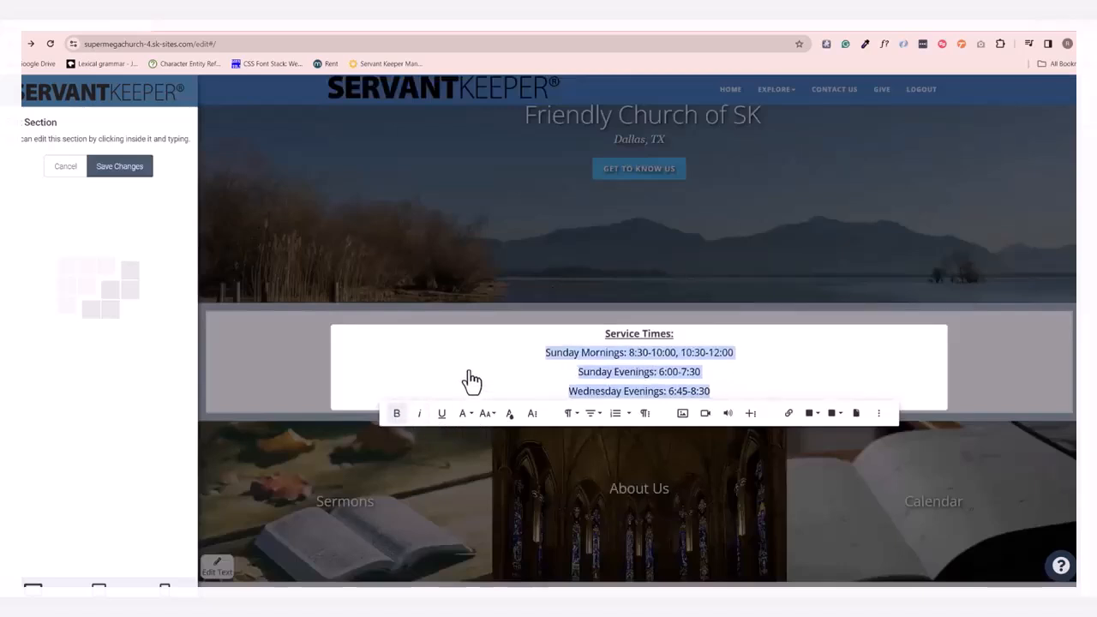
# Remove the underline from the "Service Times:" heading and save the section.
pyautogui.tripleClick(676, 336)
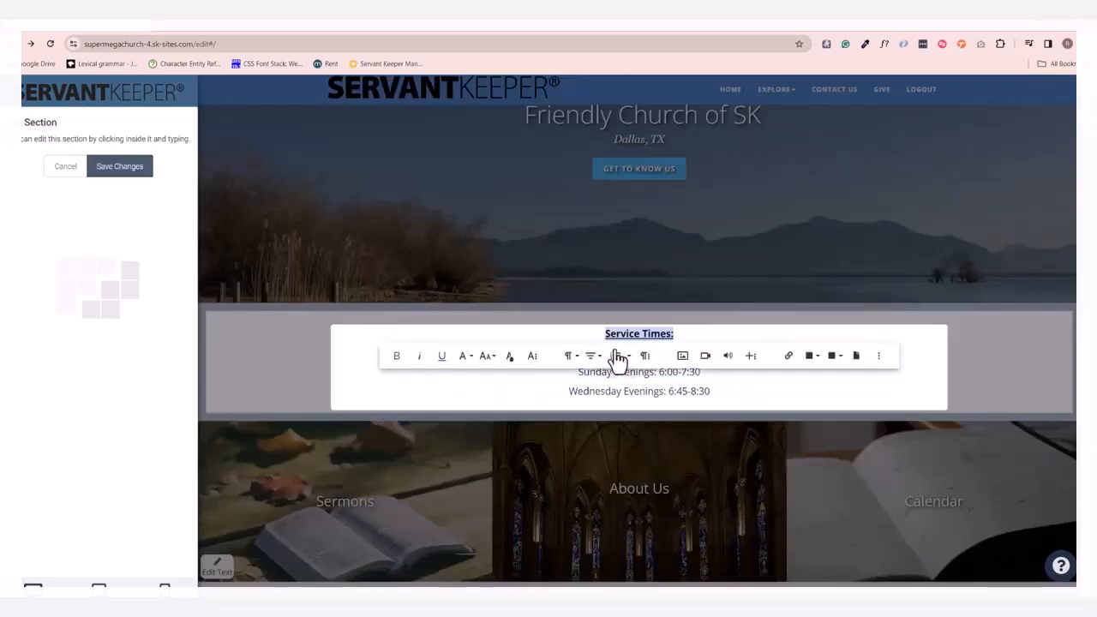
pyautogui.click(443, 355)
pyautogui.click(514, 394)
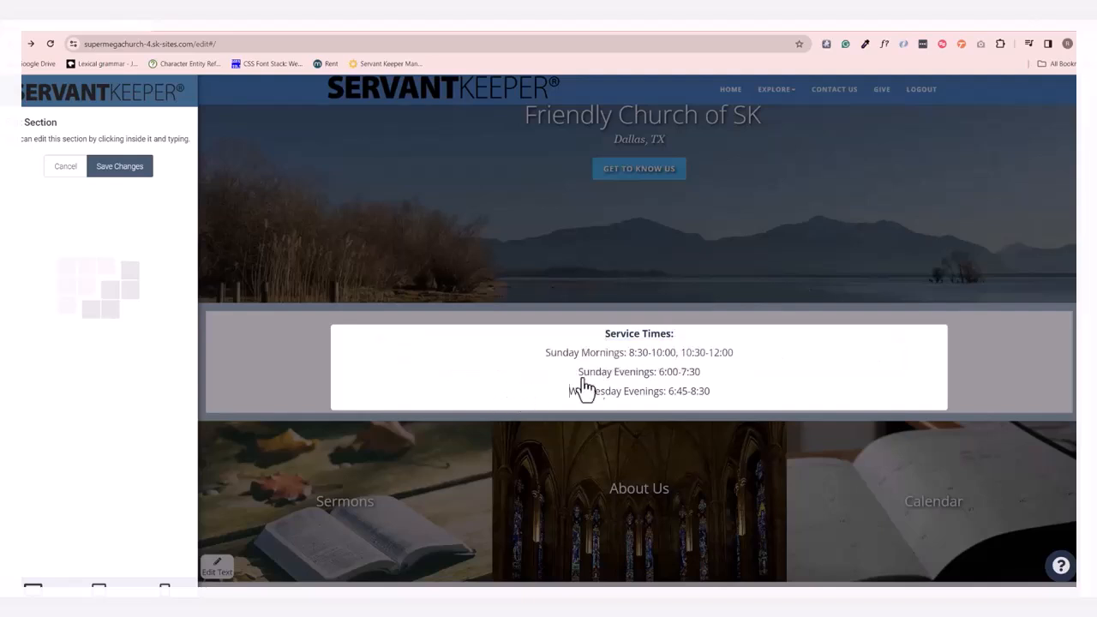
pyautogui.click(120, 167)
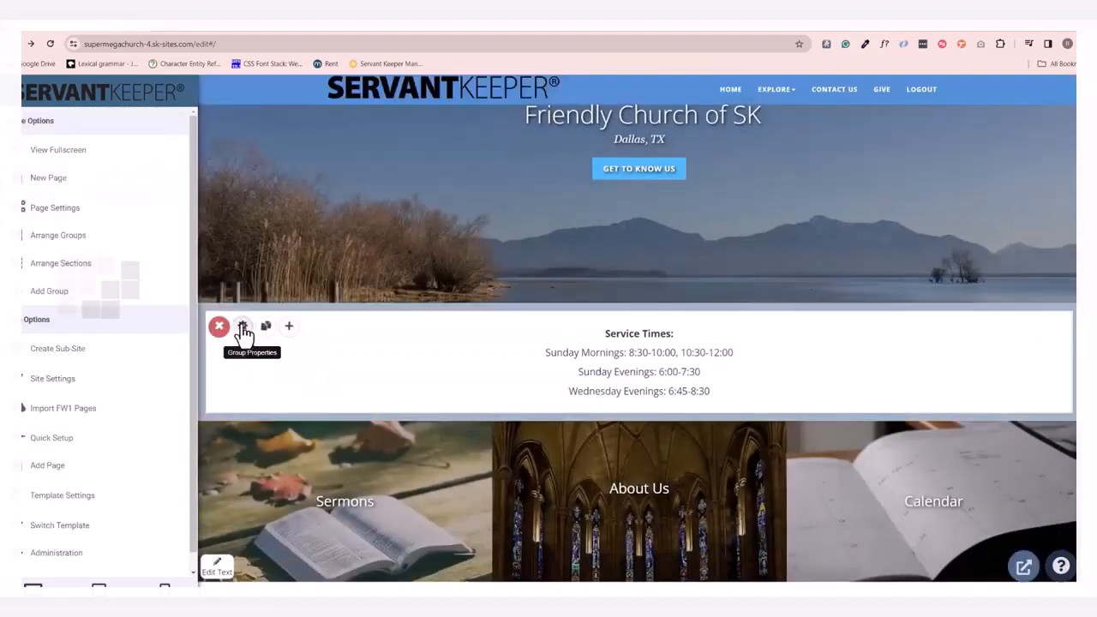
# Set the Service Times group's top padding to 40 in its layout settings and save the group.
pyautogui.click(242, 326)
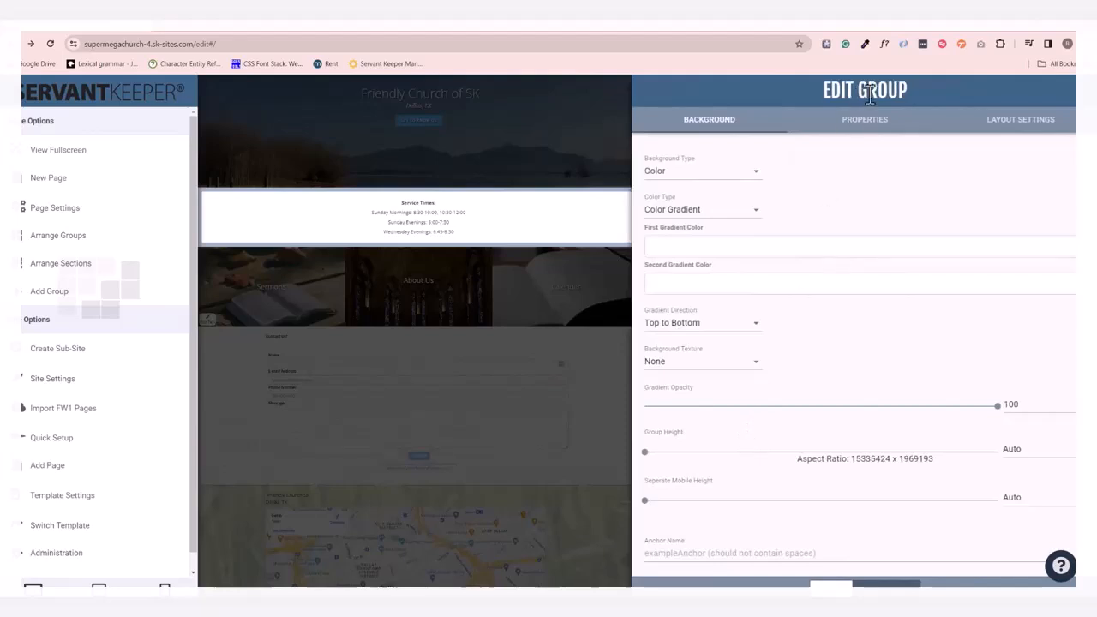
pyautogui.click(1008, 123)
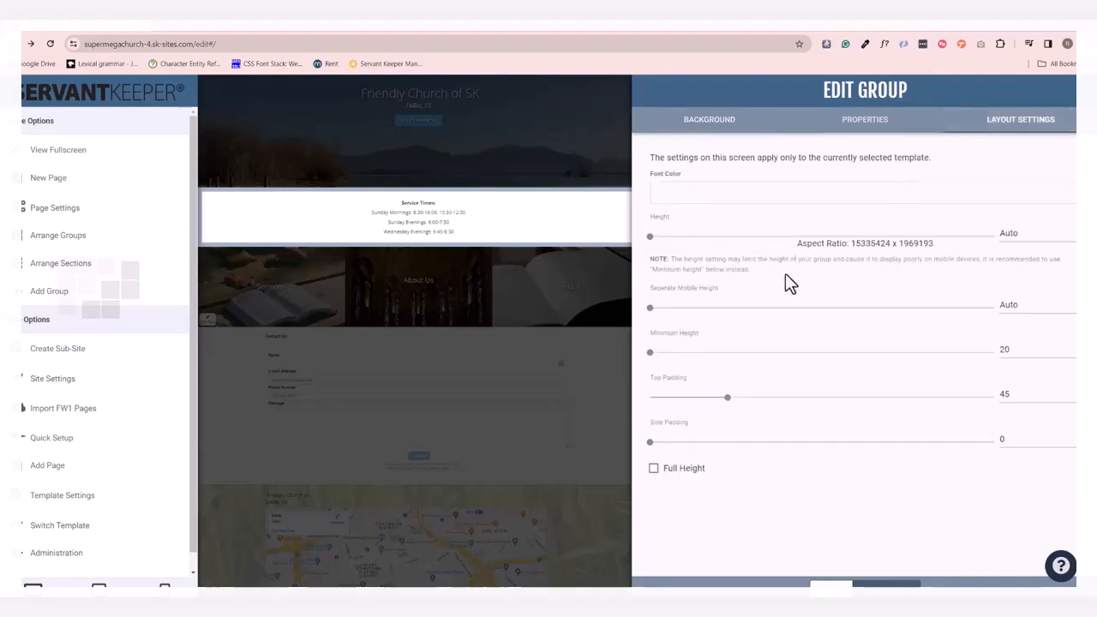
pyautogui.moveTo(727, 397); pyautogui.dragTo(720, 399)
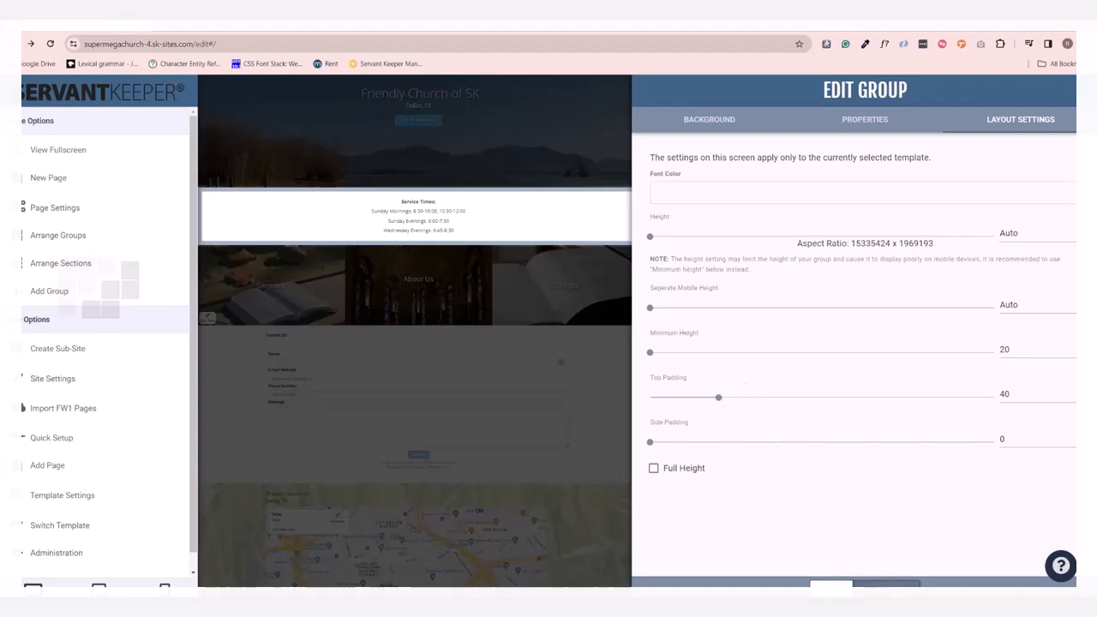
pyautogui.click(866, 586)
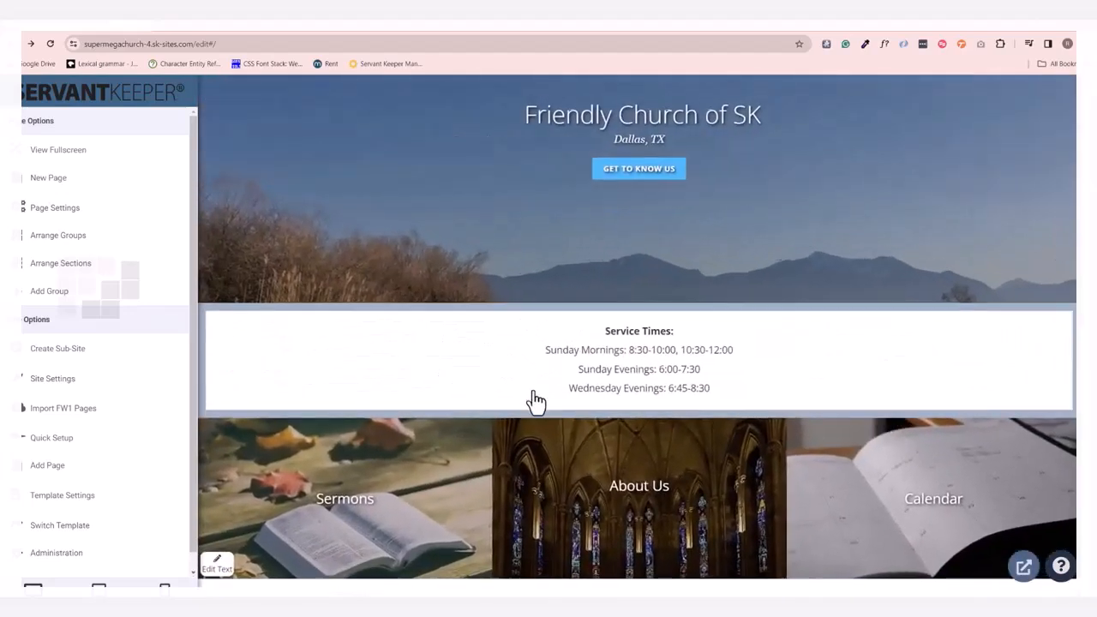
# Change the middle tile's text from "About Us" to "History", save it, and stop editing the tiles' text.
pyautogui.scroll(-2, 826, 451)
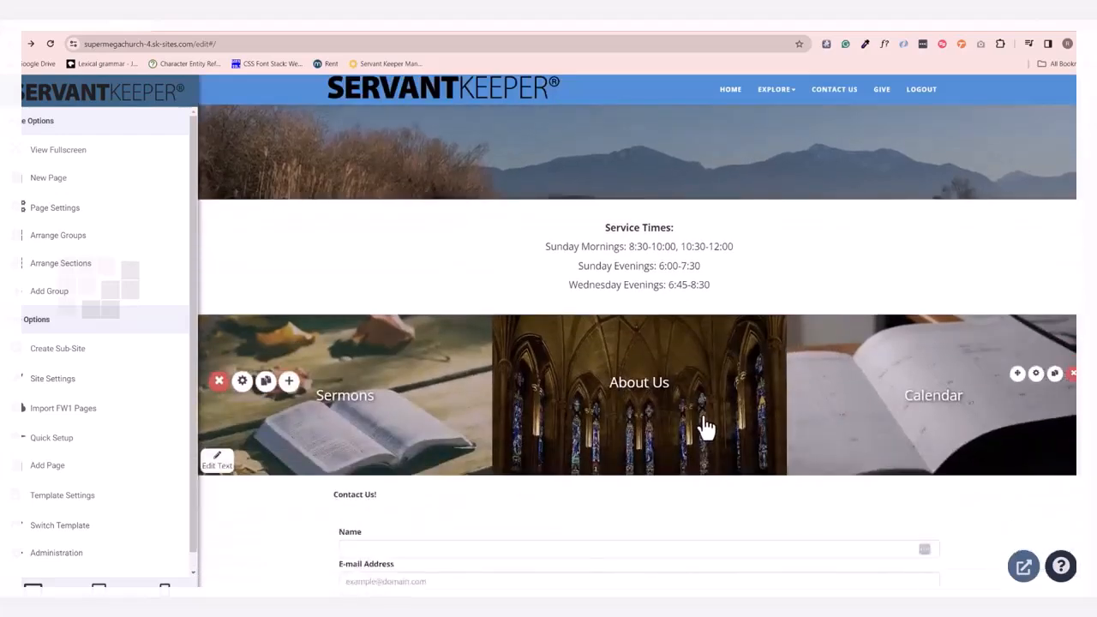
pyautogui.scroll(-1, 705, 427)
pyautogui.click(667, 332)
pyautogui.tripleClick(668, 329)
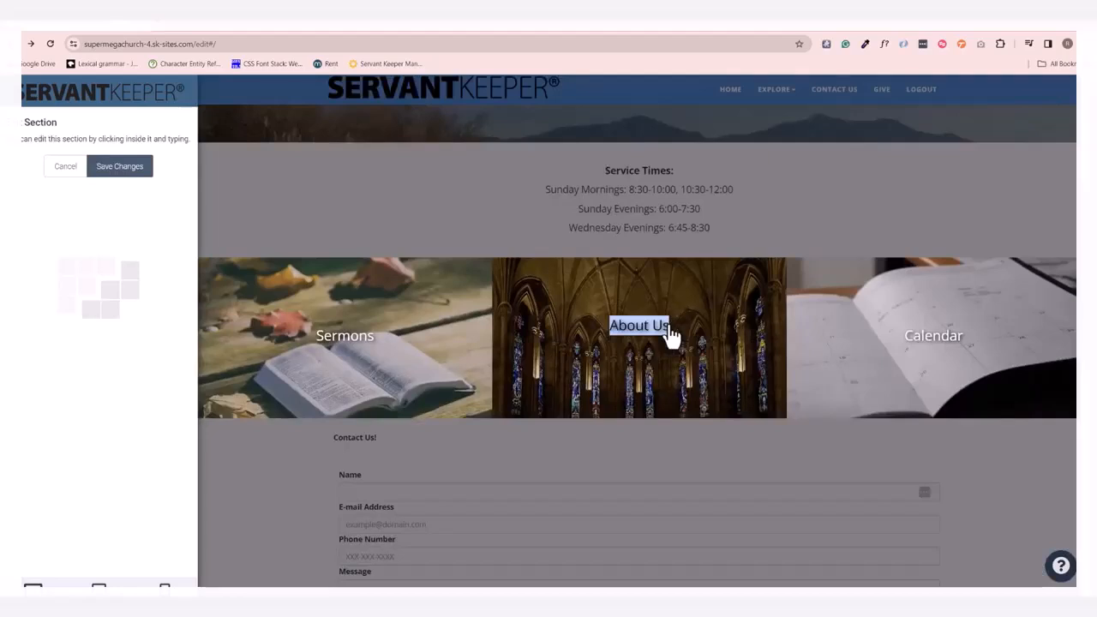
pyautogui.write('History')
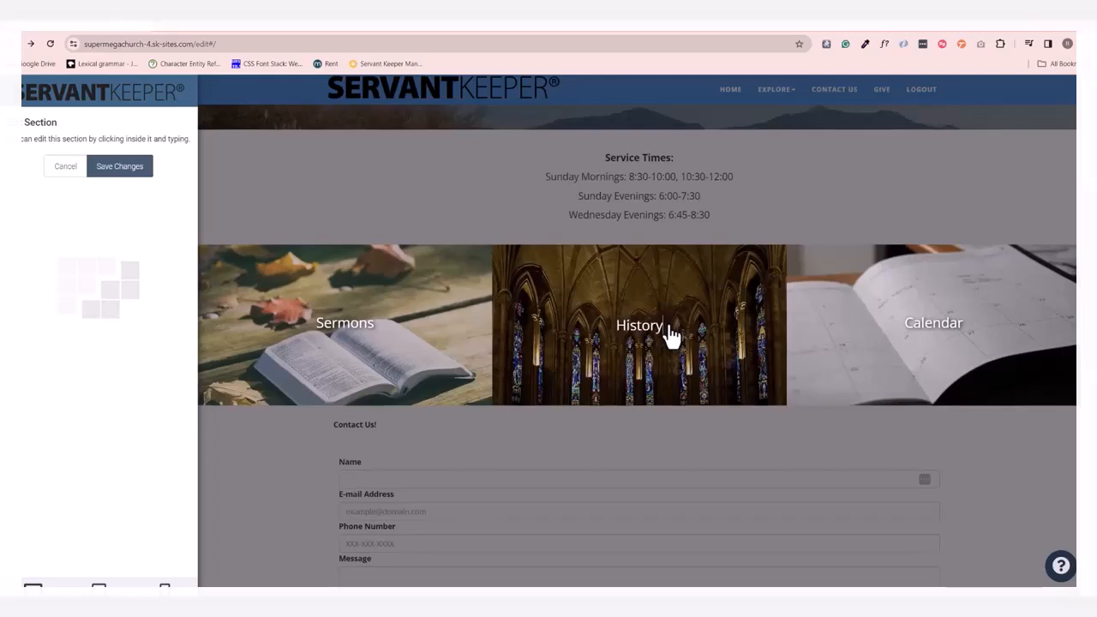
pyautogui.click(122, 168)
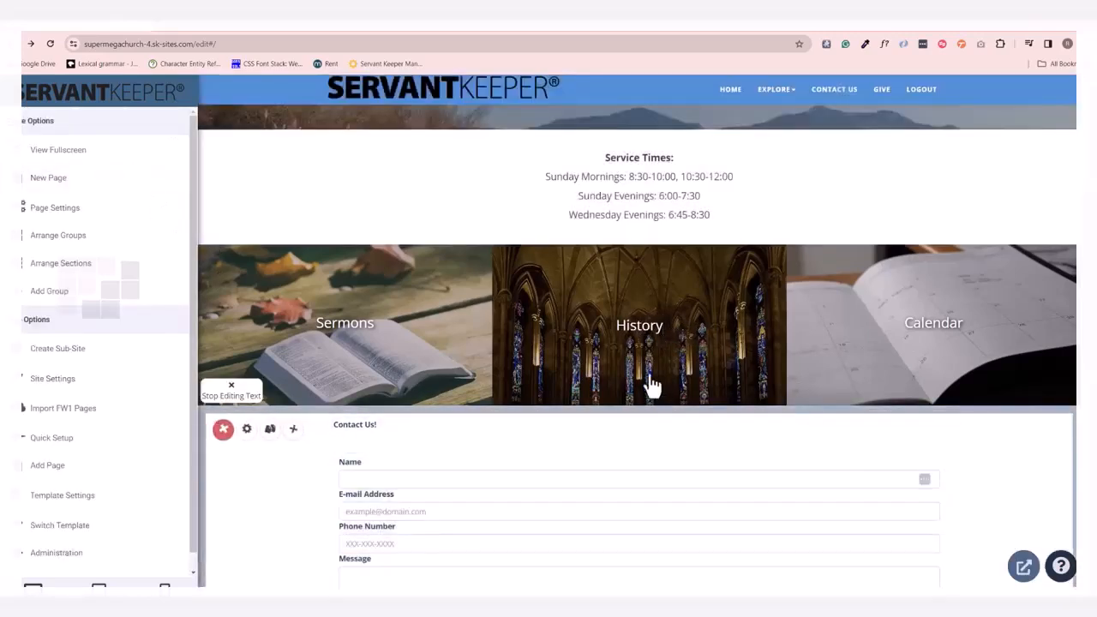
pyautogui.click(243, 400)
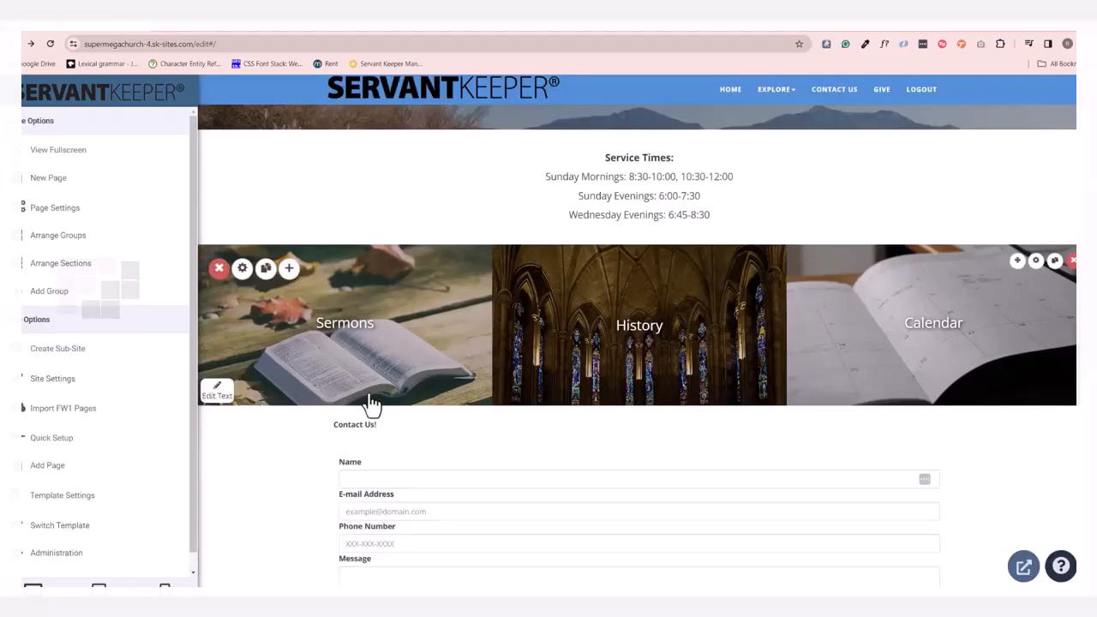
# Replace the Tile 2 background with a Pixabay stock photo of shelves of old books, found by searching for "library".
pyautogui.click(1036, 265)
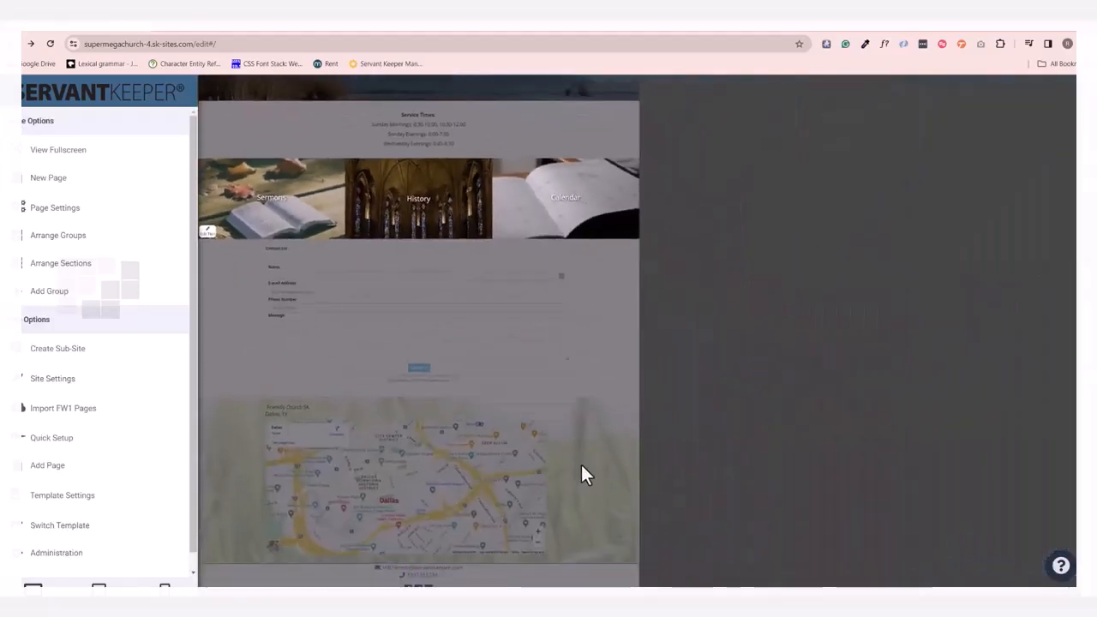
pyautogui.scroll(-4, 818, 289)
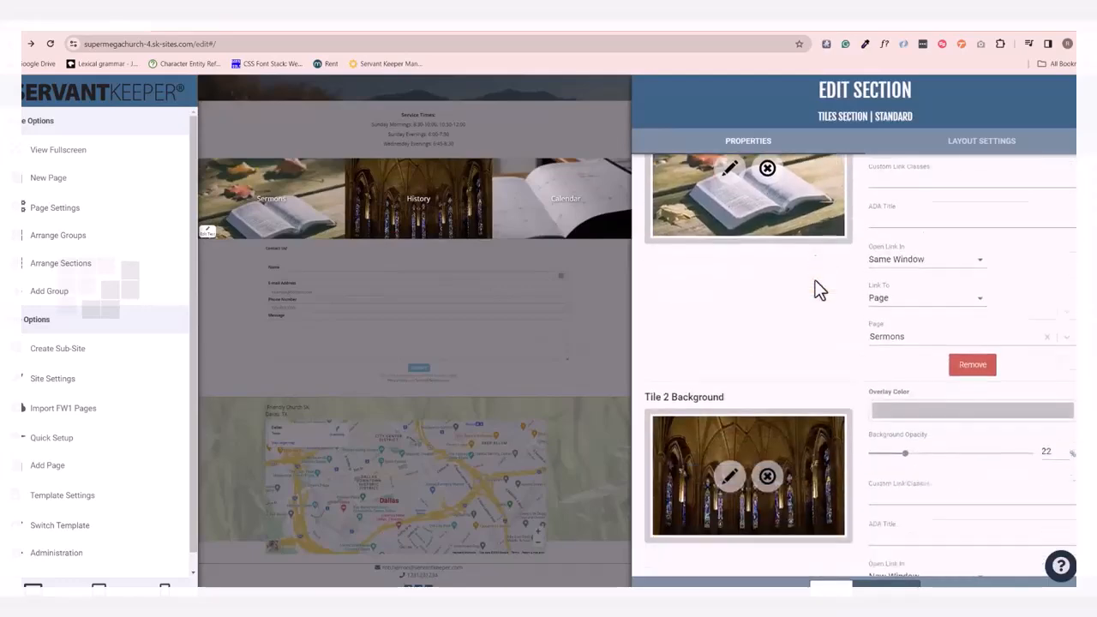
pyautogui.click(767, 387)
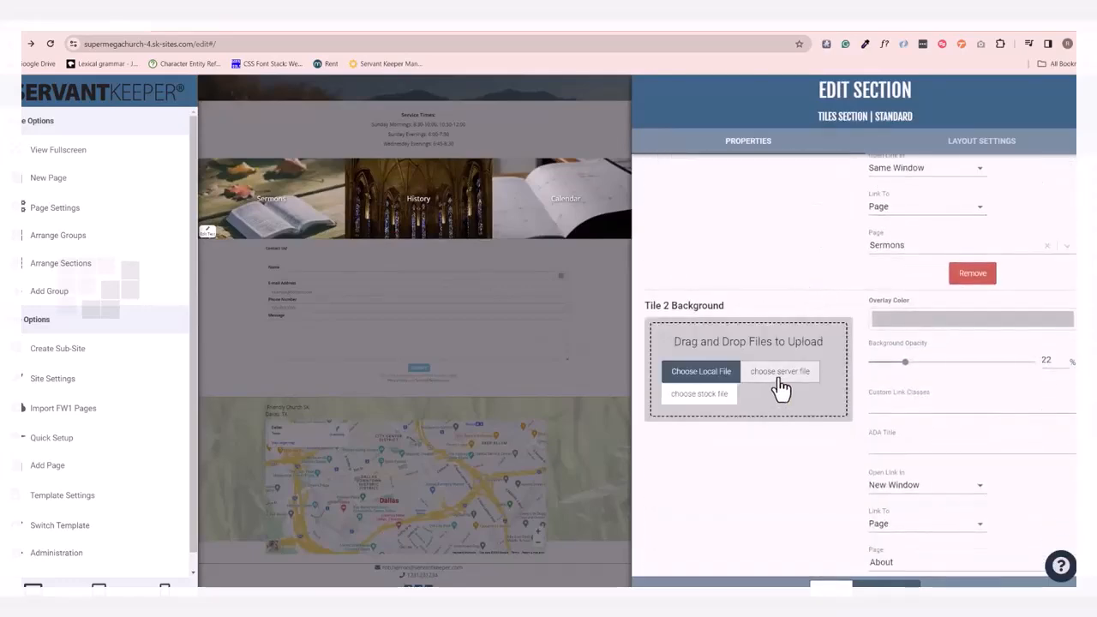
pyautogui.click(705, 397)
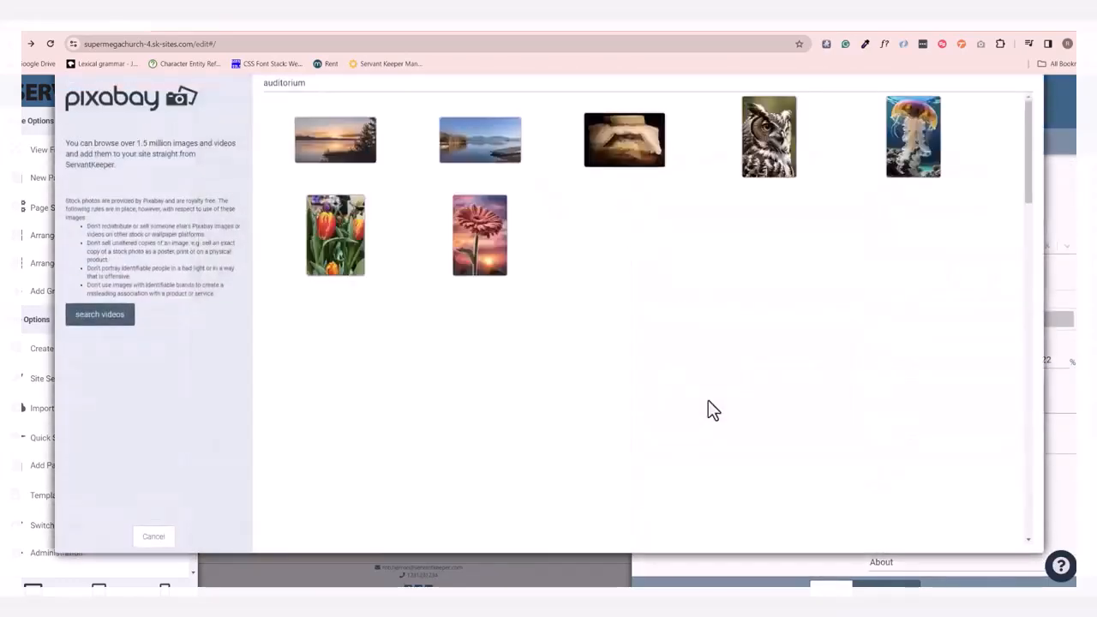
pyautogui.click(448, 81)
pyautogui.doubleClick(448, 81)
pyautogui.write('library')
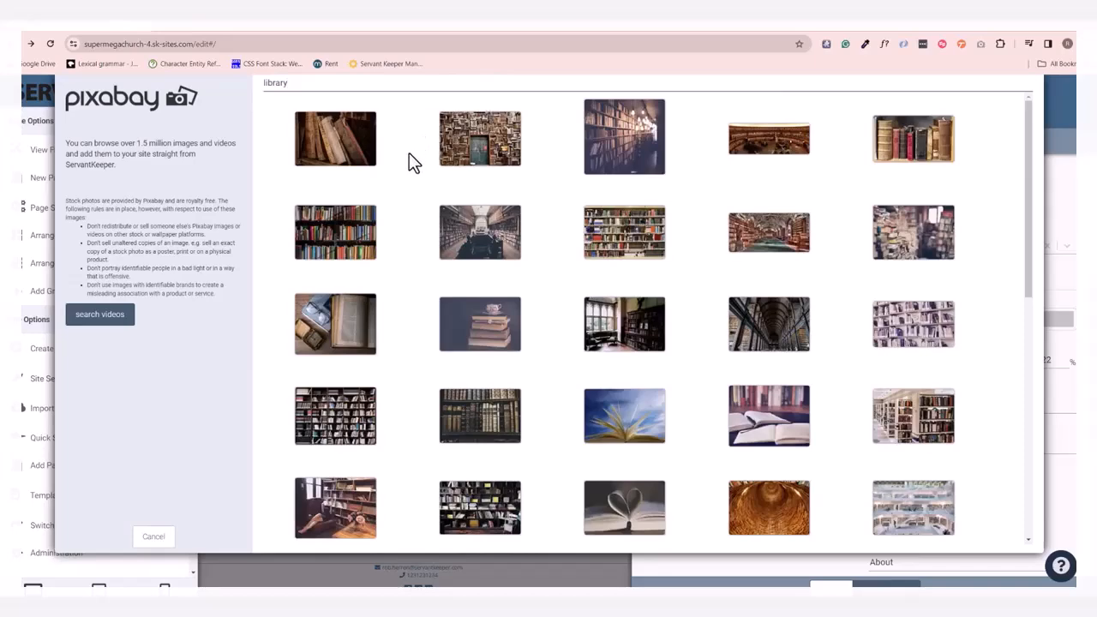
pyautogui.click(450, 408)
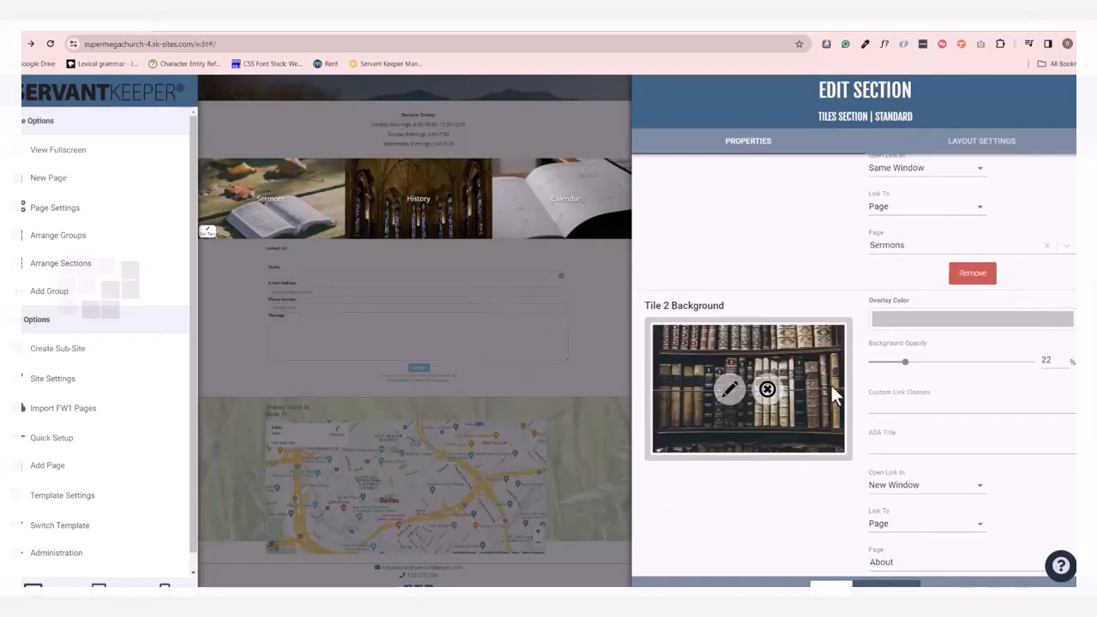
# Preview the tiles section with 5 and 4 tiles, restore the count to 3, and close the section's properties.
pyautogui.scroll(5, 825, 384)
pyautogui.click(747, 216)
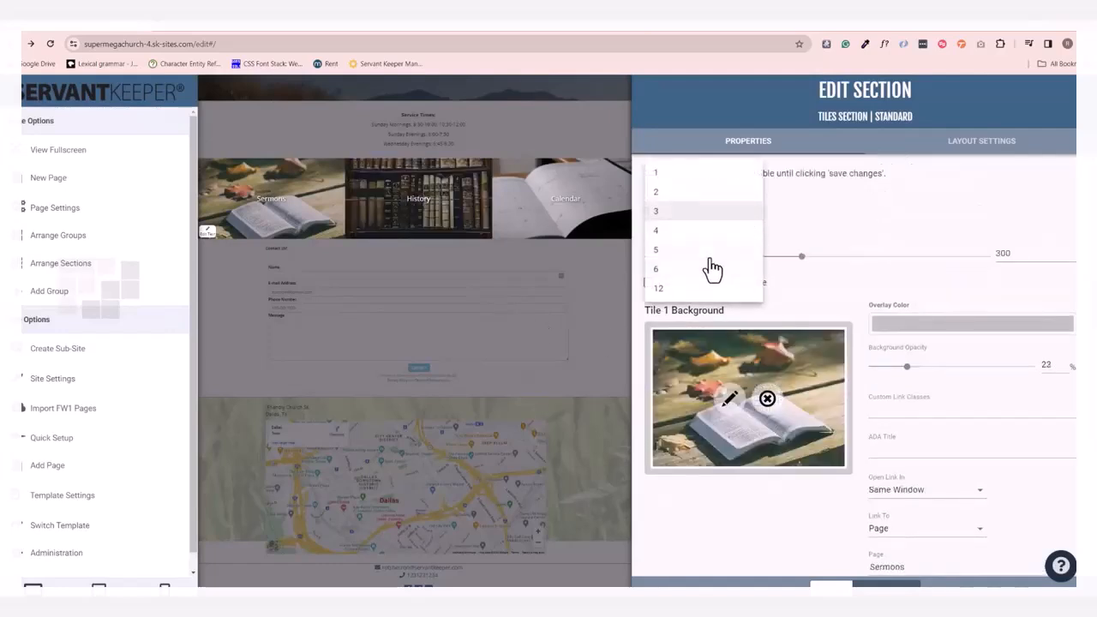
pyautogui.click(711, 256)
pyautogui.click(730, 224)
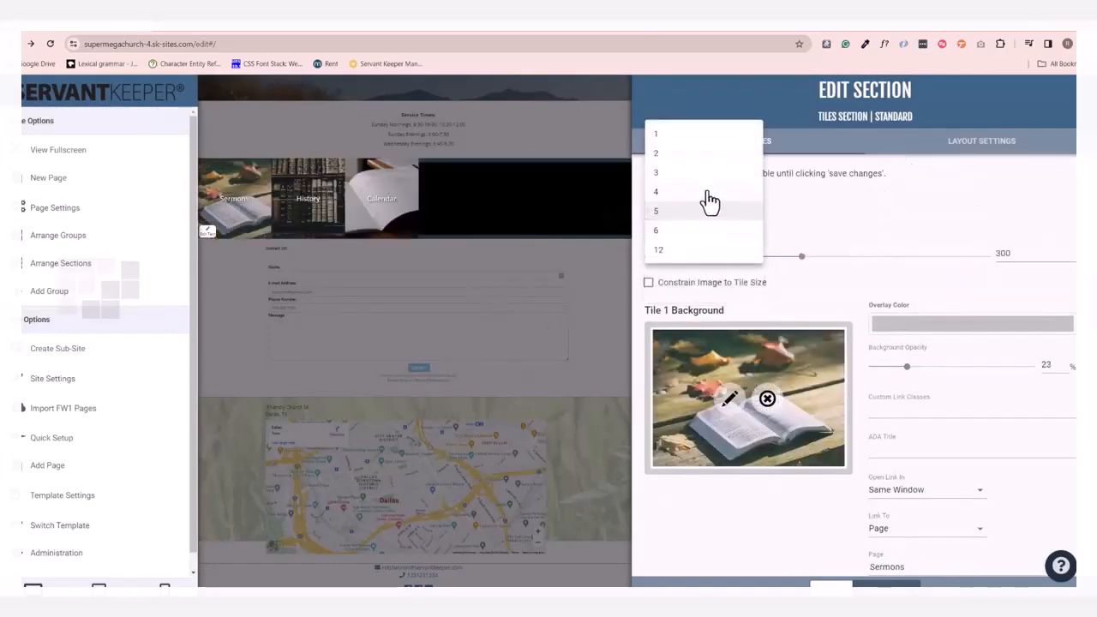
pyautogui.click(719, 196)
pyautogui.click(720, 217)
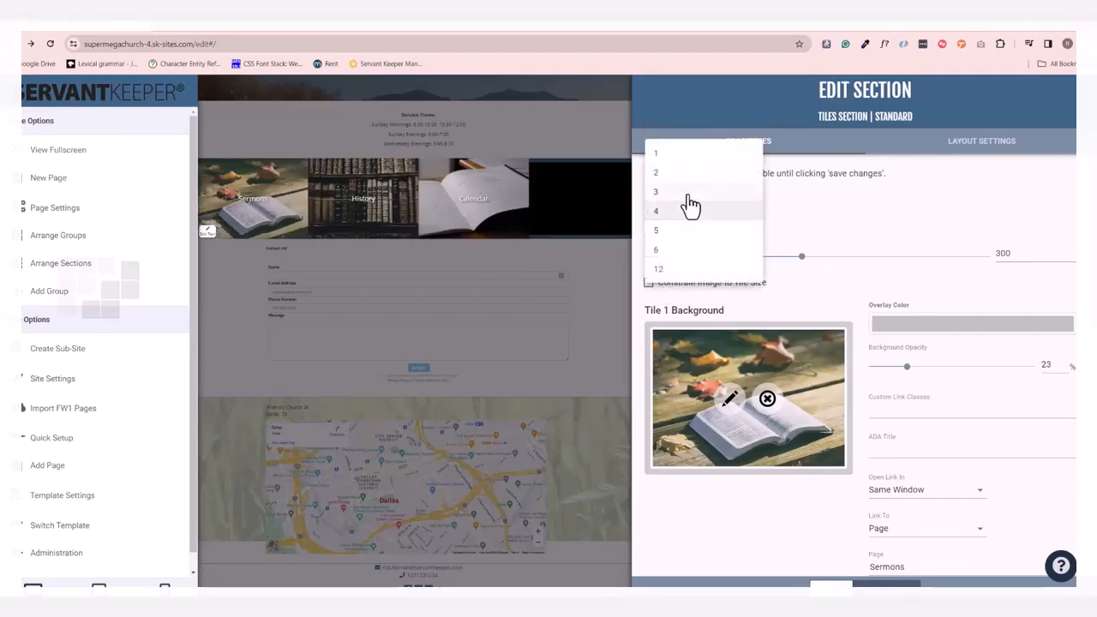
pyautogui.click(687, 194)
pyautogui.scroll(-5, 772, 386)
pyautogui.click(519, 368)
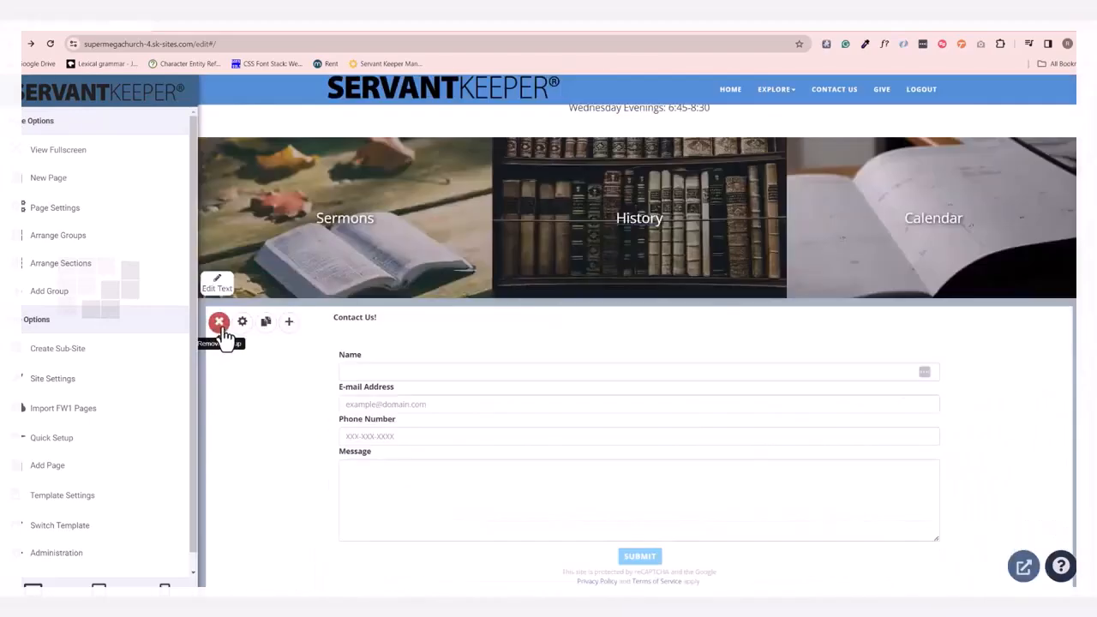
# Remove the "Contact Us!" form group below the tiles and confirm the removal.
pyautogui.click(220, 324)
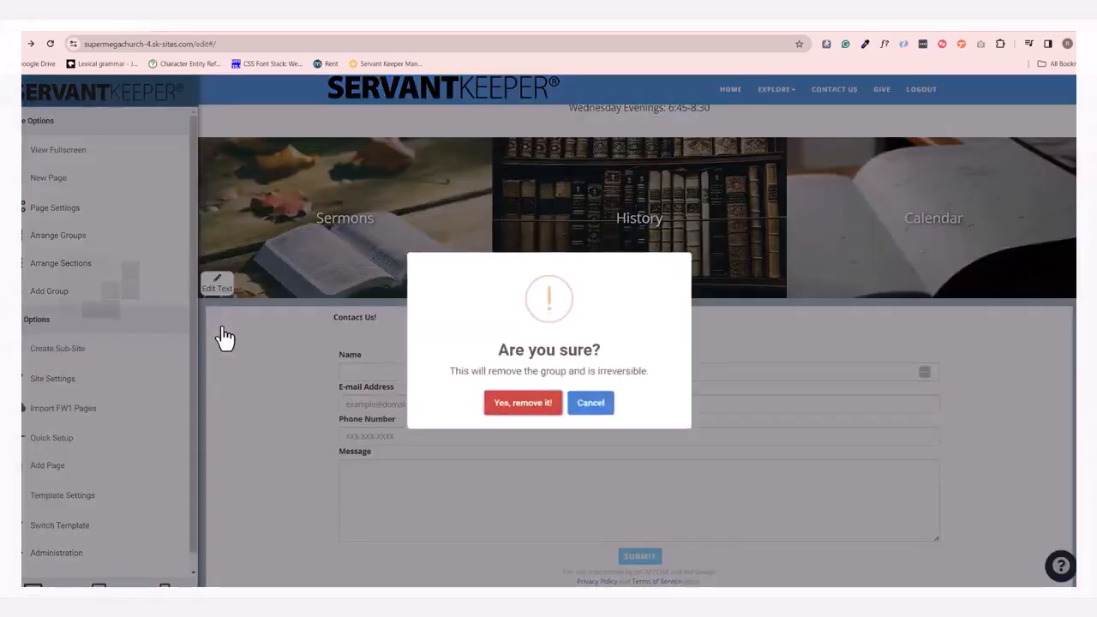
pyautogui.click(521, 400)
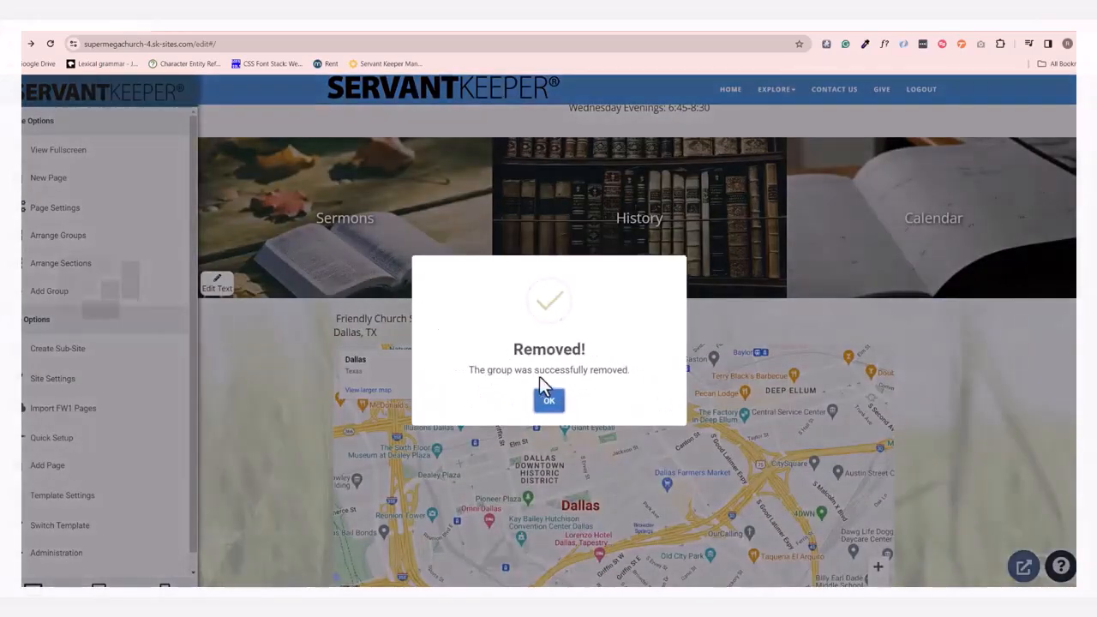
pyautogui.click(545, 396)
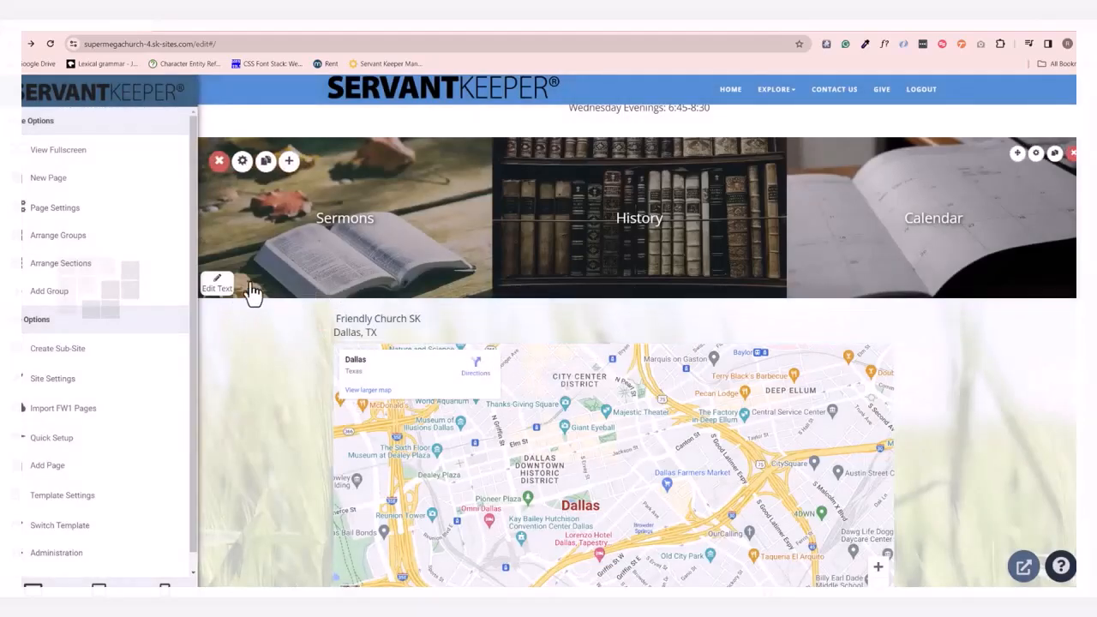
# Add an empty group between the tiles and the map group.
pyautogui.click(139, 301)
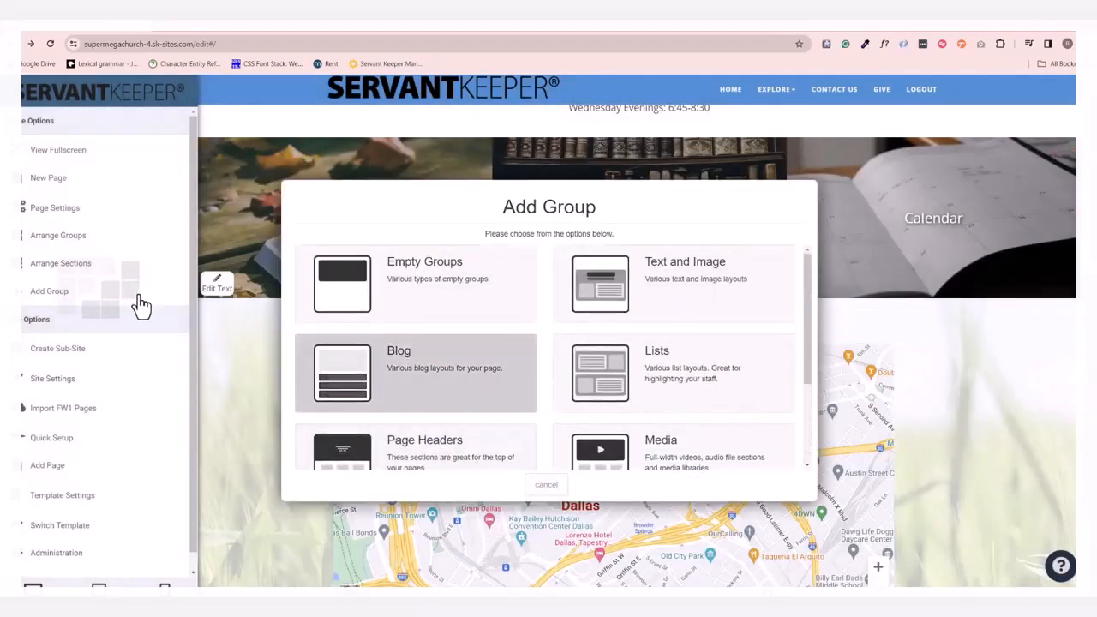
pyautogui.click(419, 305)
pyautogui.click(419, 301)
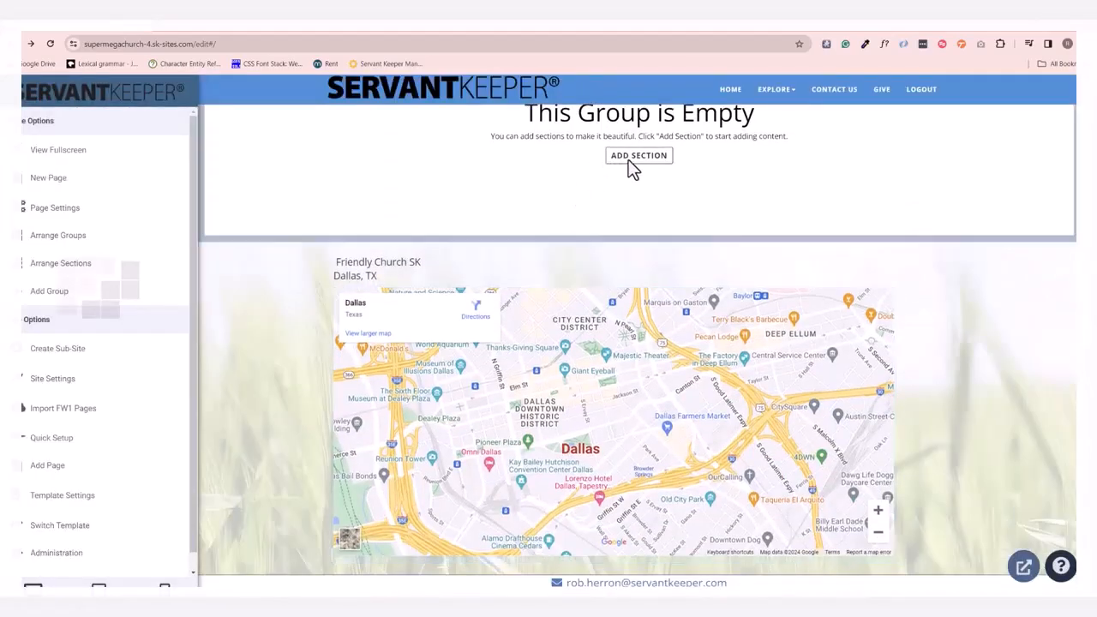
# Add an Upcoming Events section with the Standard layout to the empty group, entering the Google Calendar ID.
pyautogui.click(632, 160)
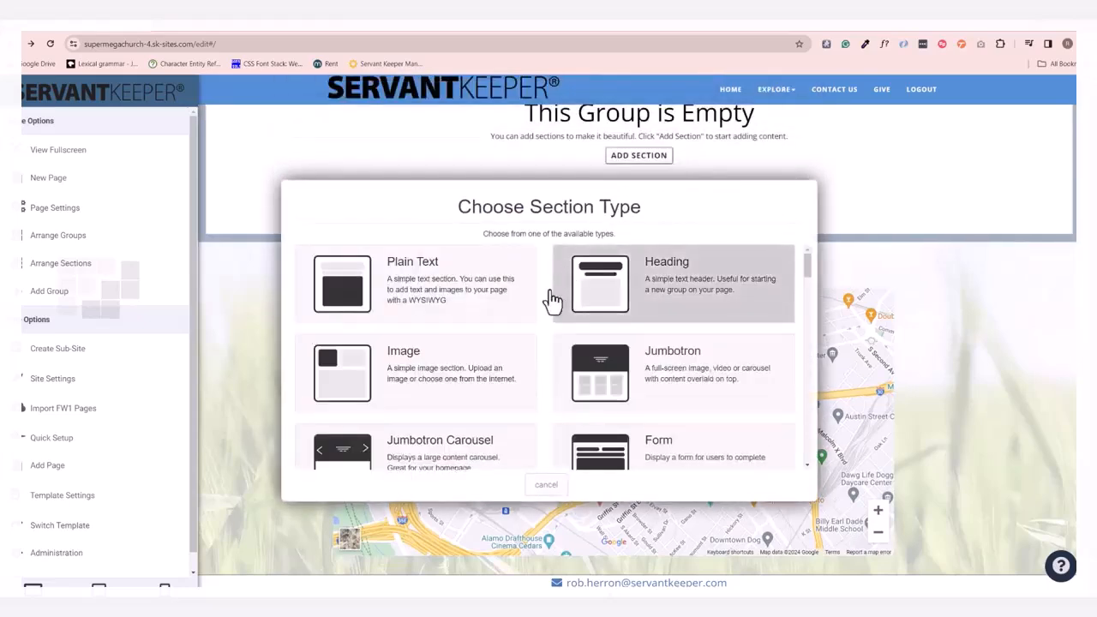
pyautogui.scroll(-5, 496, 373)
pyautogui.scroll(-3, 497, 377)
pyautogui.scroll(-1, 501, 384)
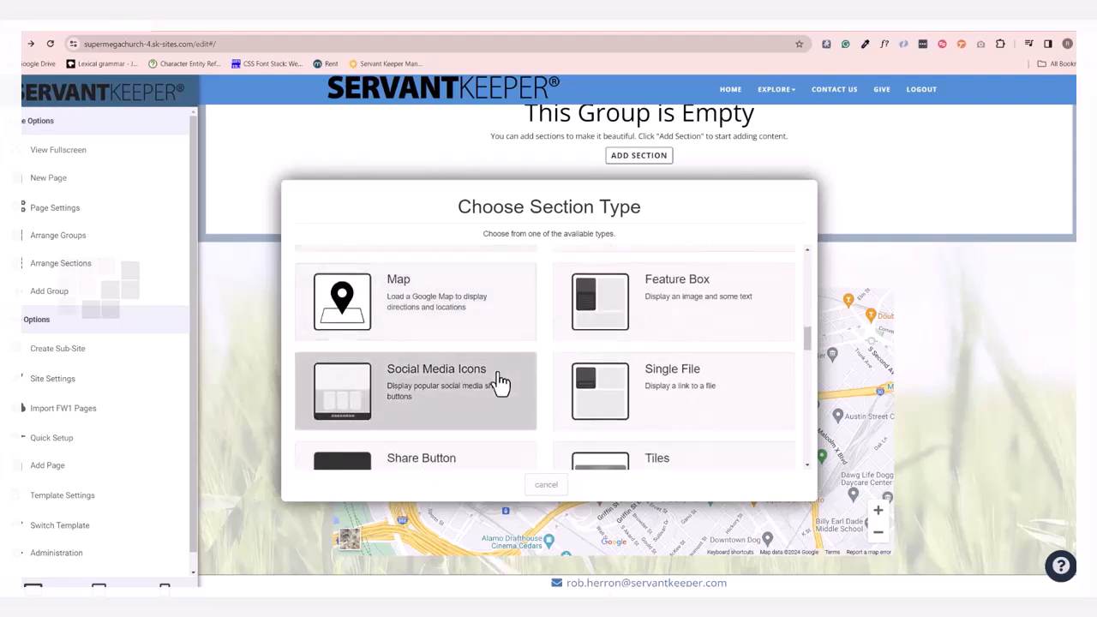
pyautogui.scroll(-4, 504, 384)
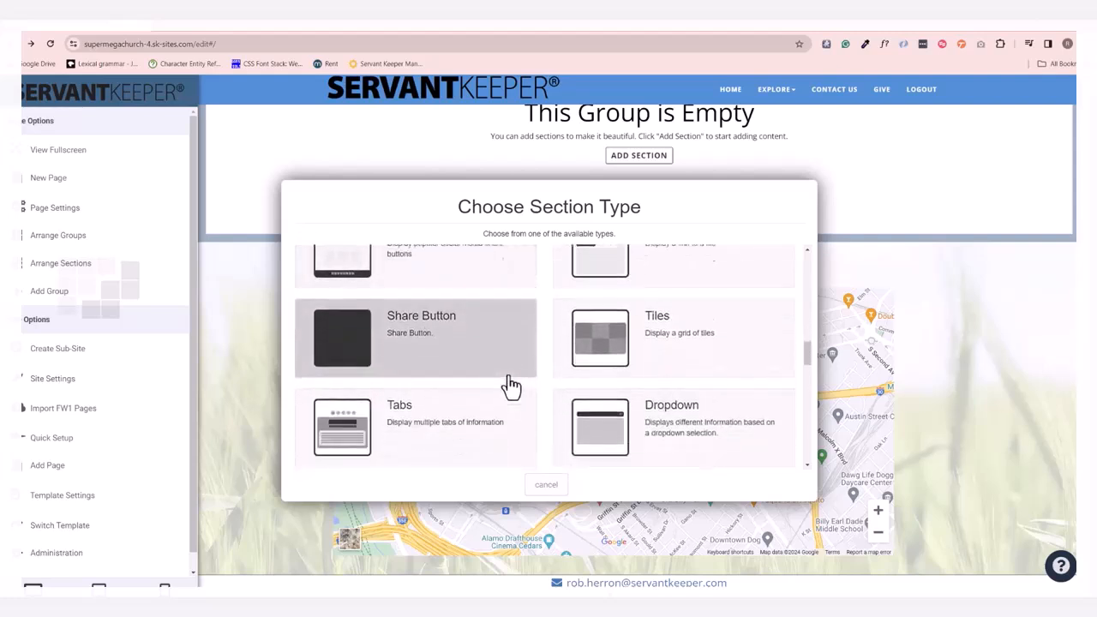
pyautogui.scroll(-1, 511, 386)
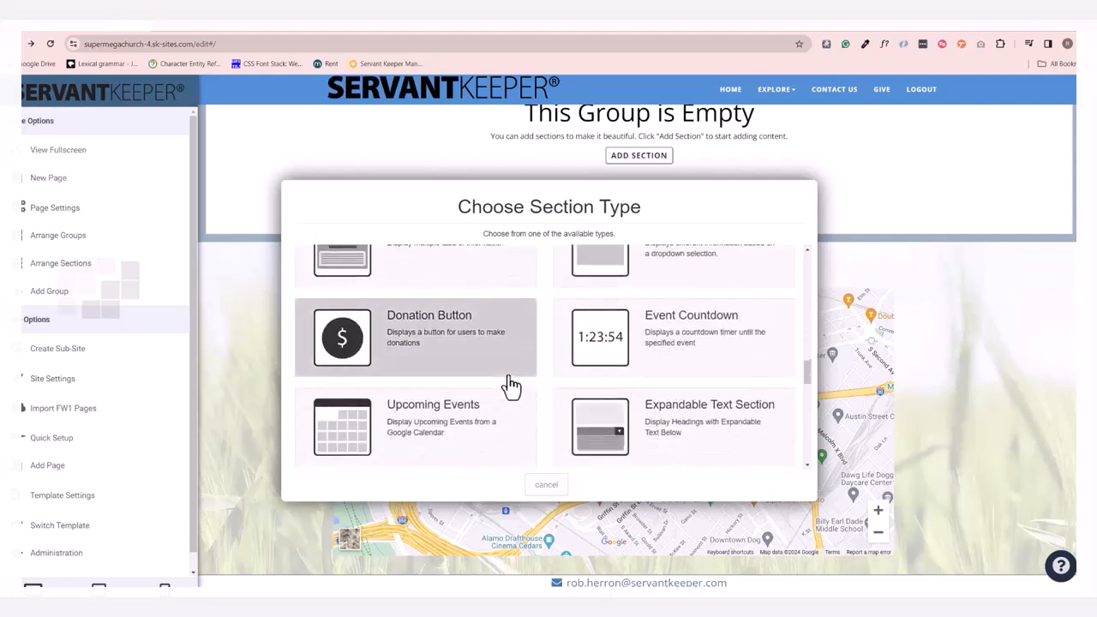
pyautogui.scroll(-1, 511, 386)
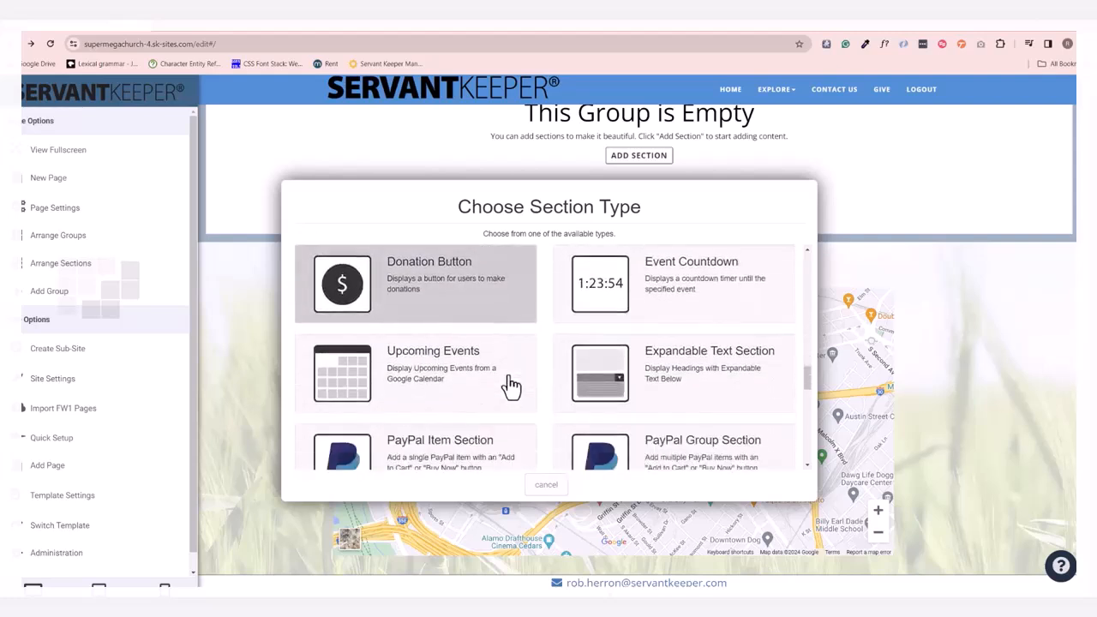
pyautogui.click(395, 388)
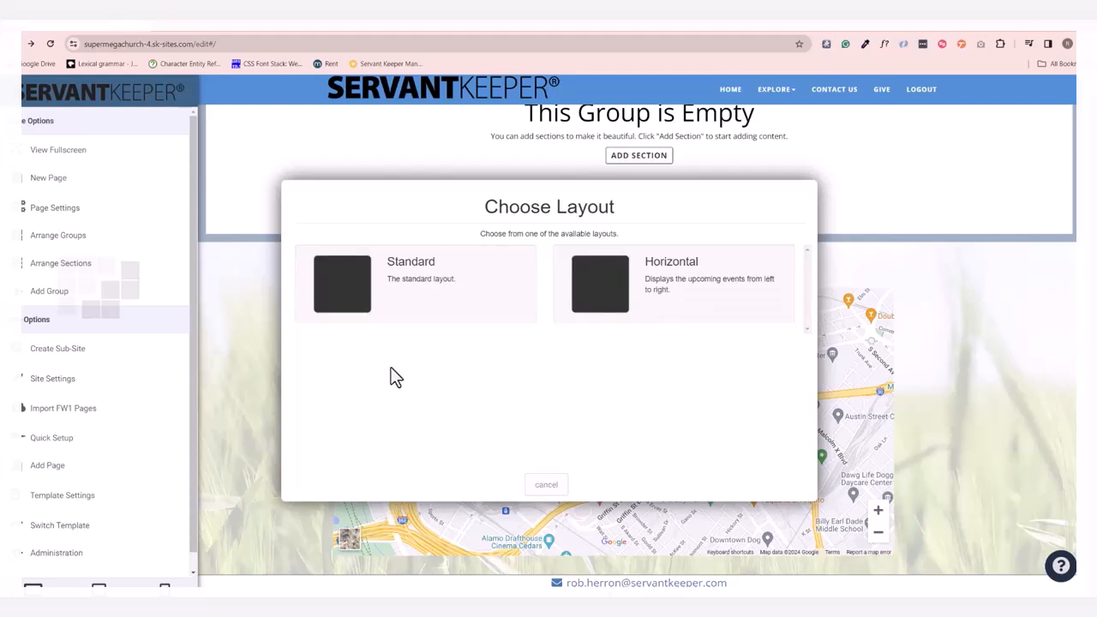
pyautogui.click(440, 292)
pyautogui.click(441, 294)
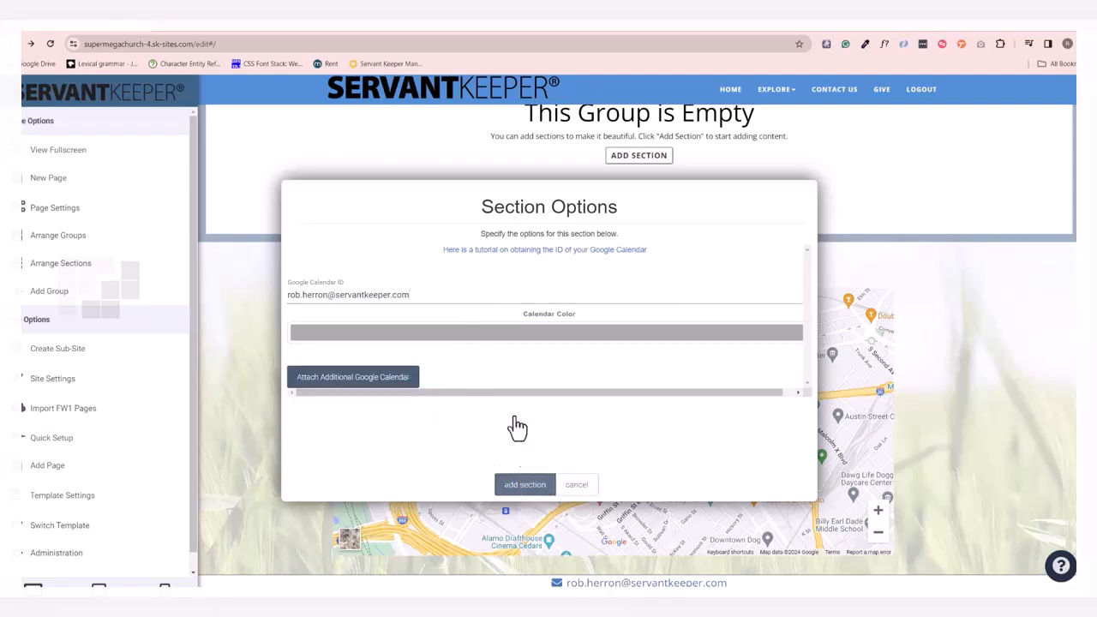
pyautogui.click(524, 484)
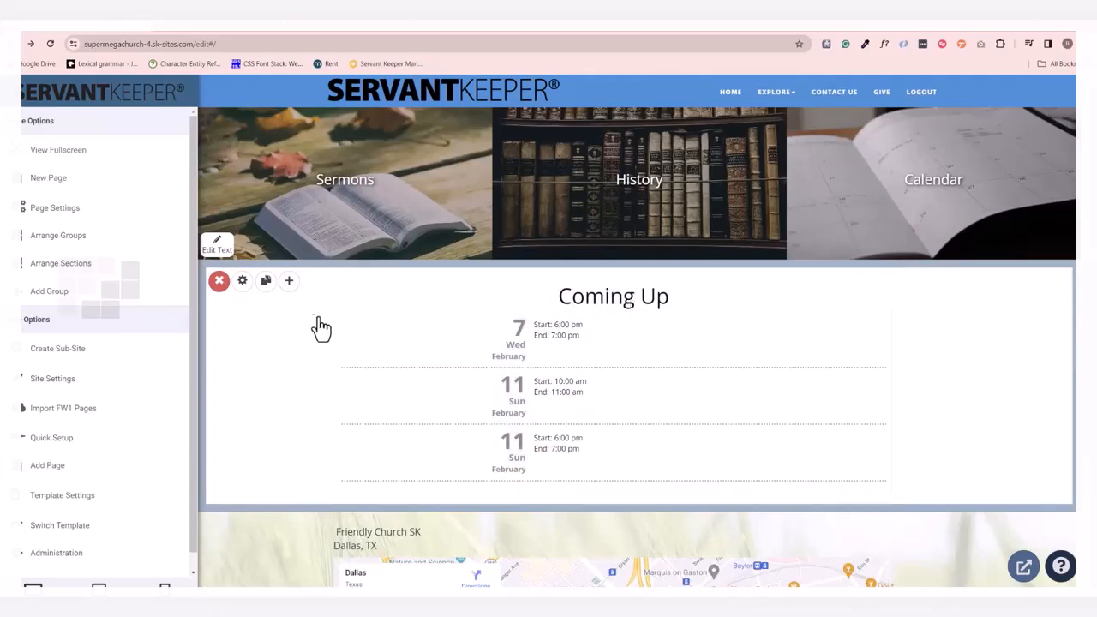
# Widen the Coming Up events section to the full content width in section arranging mode and finish arranging.
pyautogui.click(117, 266)
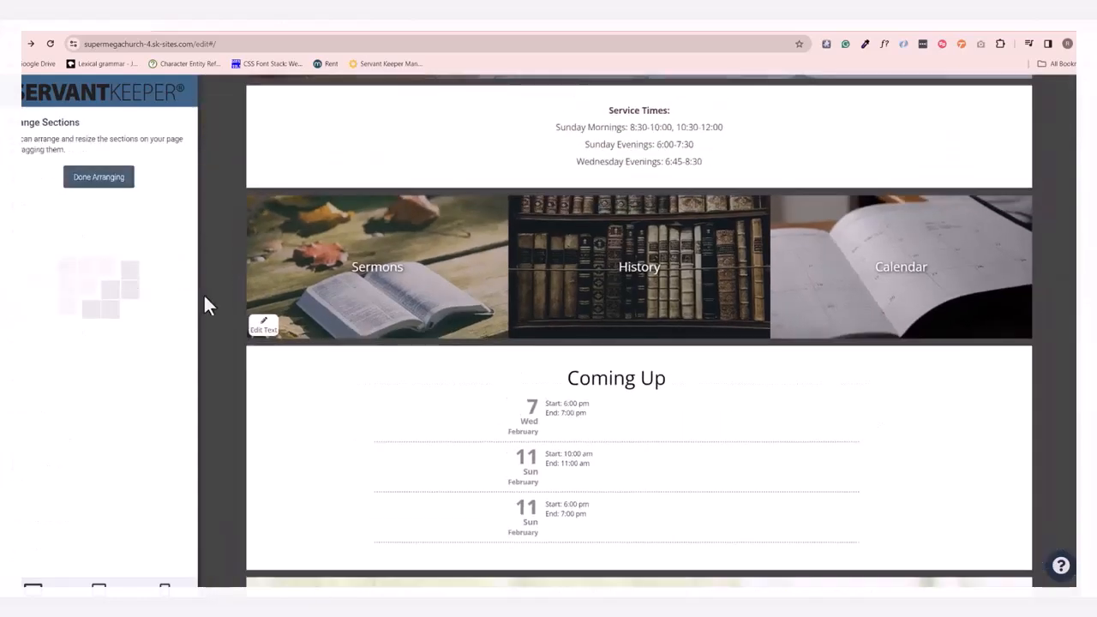
pyautogui.moveTo(767, 364)
pyautogui.mouseDown()
pyautogui.moveTo(785, 361)
pyautogui.moveTo(747, 362)
pyautogui.moveTo(764, 357)
pyautogui.mouseUp()
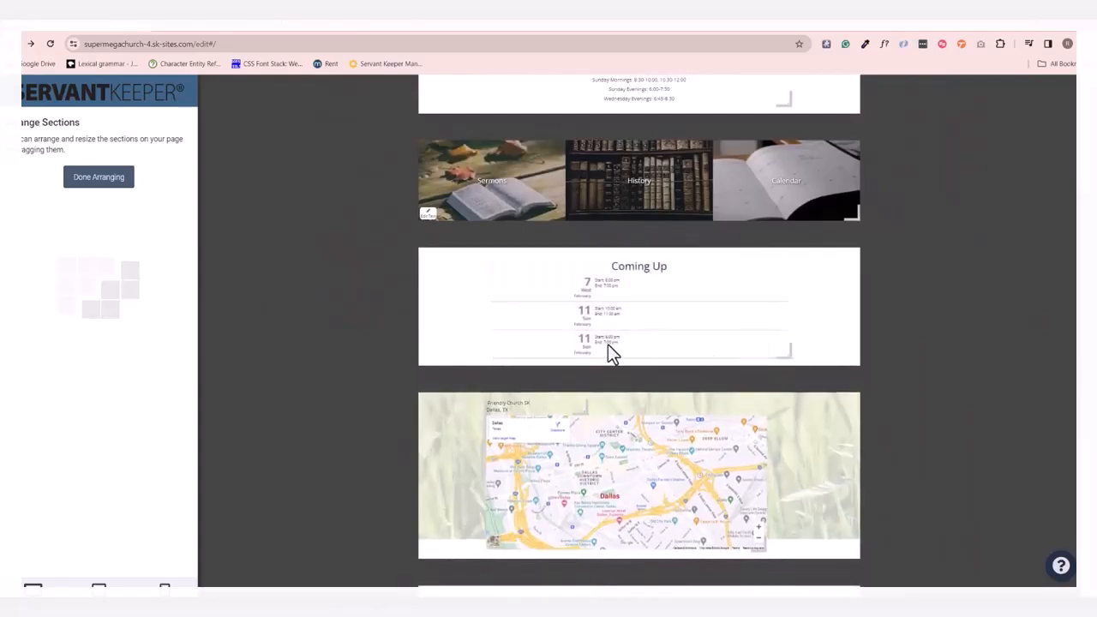
pyautogui.click(99, 177)
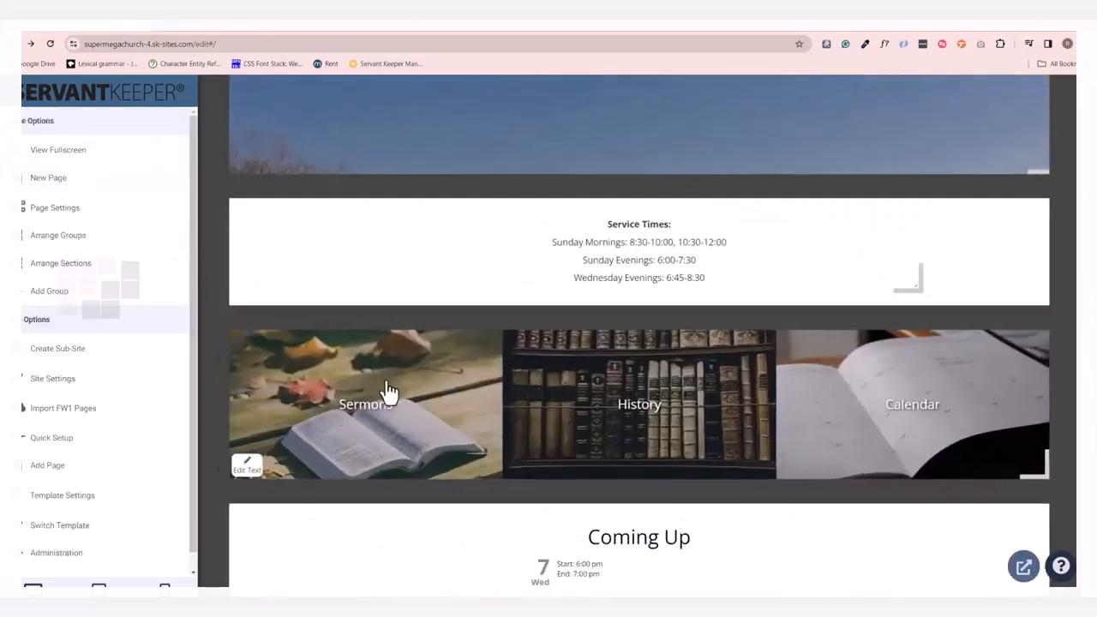
# Add a Heading section below the map titled "Contact Us!", with the church's contact e-mail and phone number as subtitle, and save it.
pyautogui.scroll(-5, 527, 301)
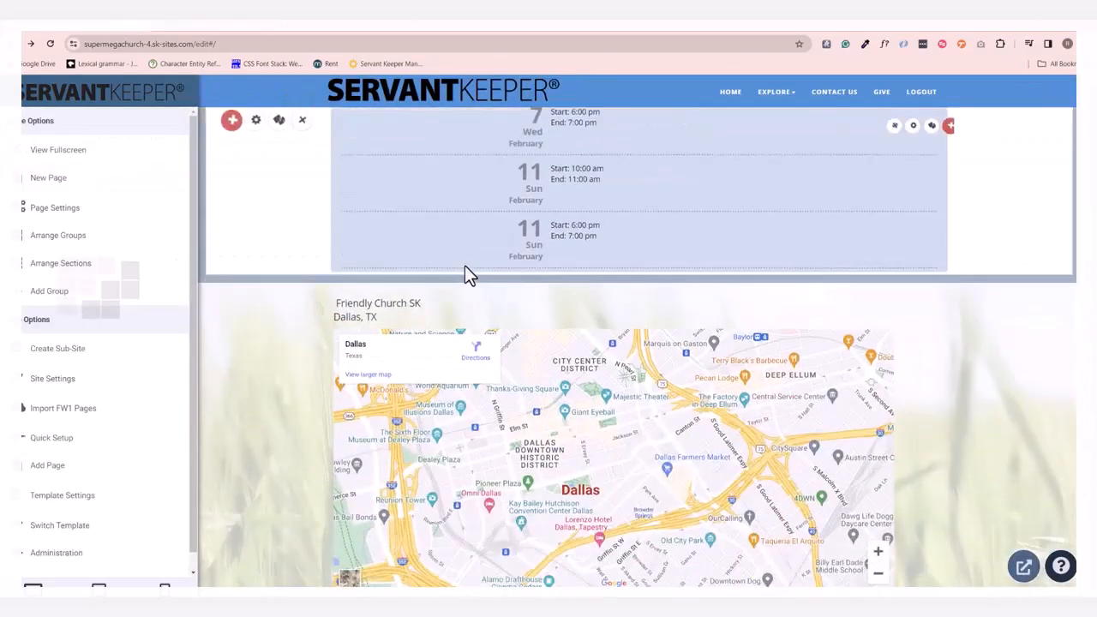
pyautogui.scroll(-1, 443, 265)
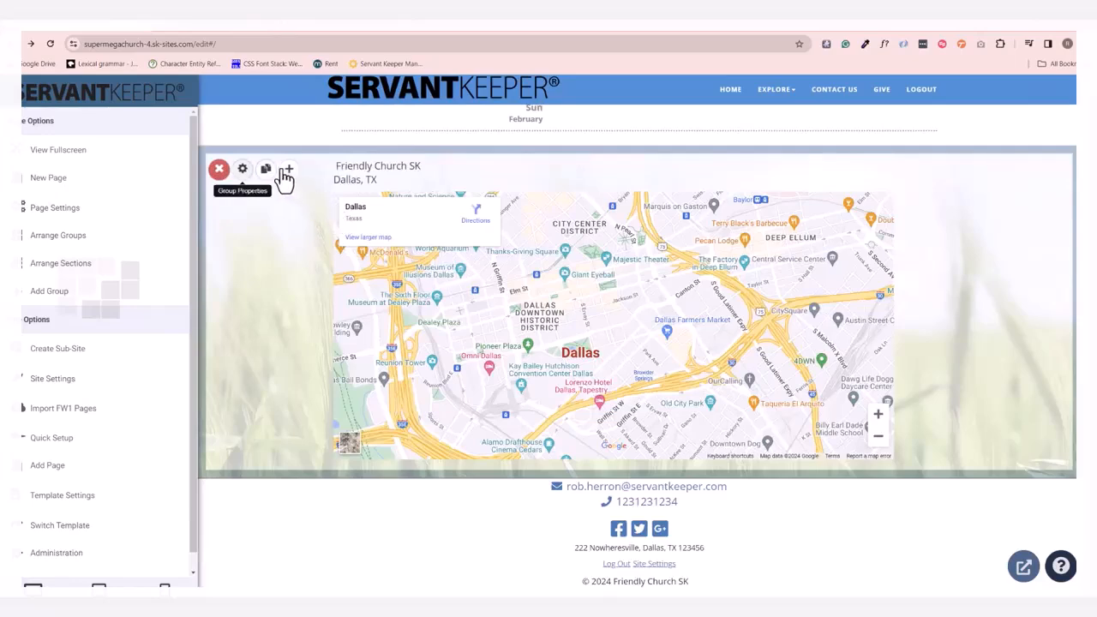
pyautogui.click(287, 172)
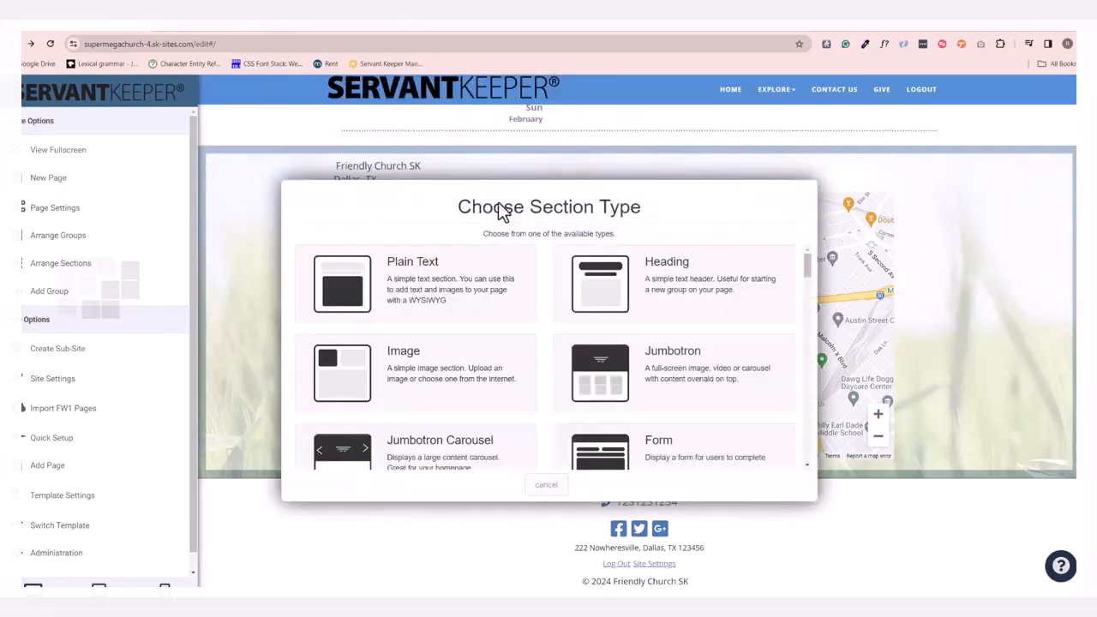
pyautogui.click(630, 283)
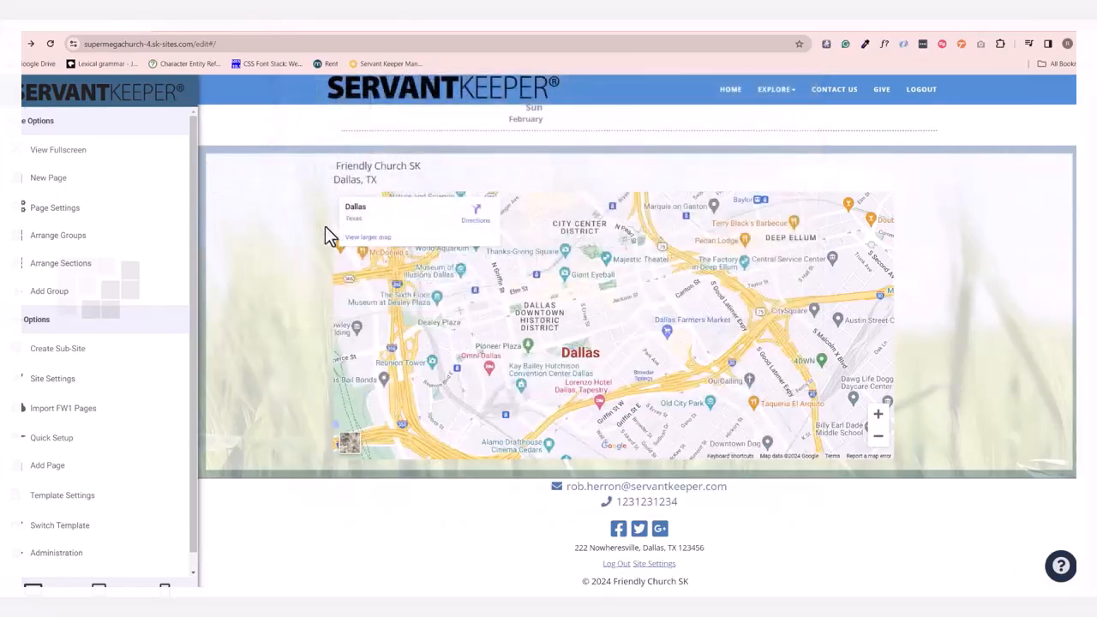
pyautogui.click(643, 408)
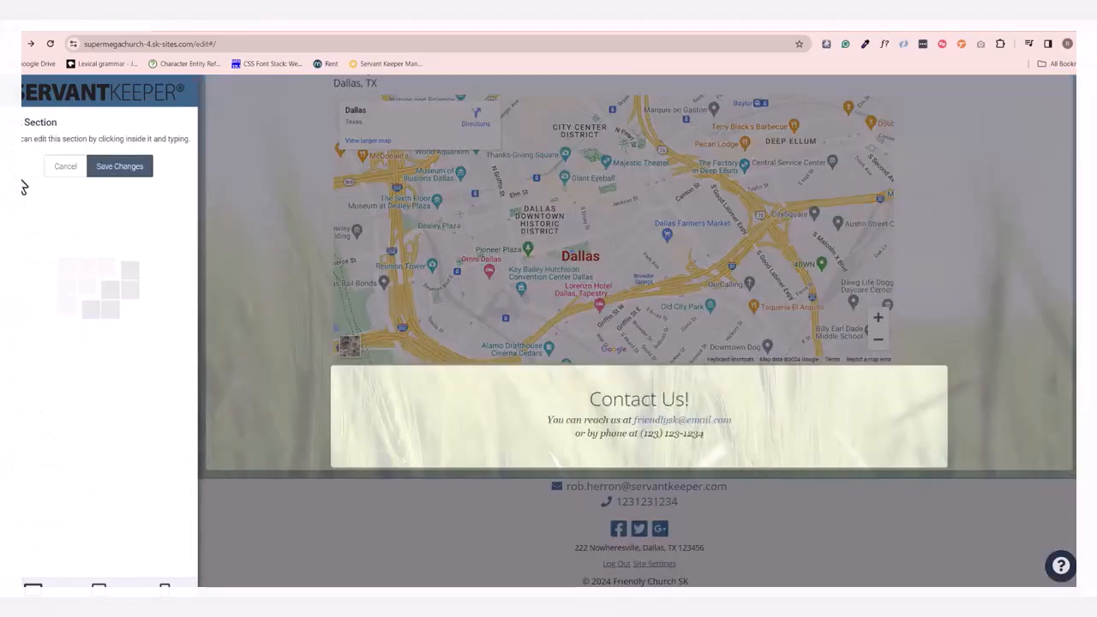
pyautogui.click(117, 168)
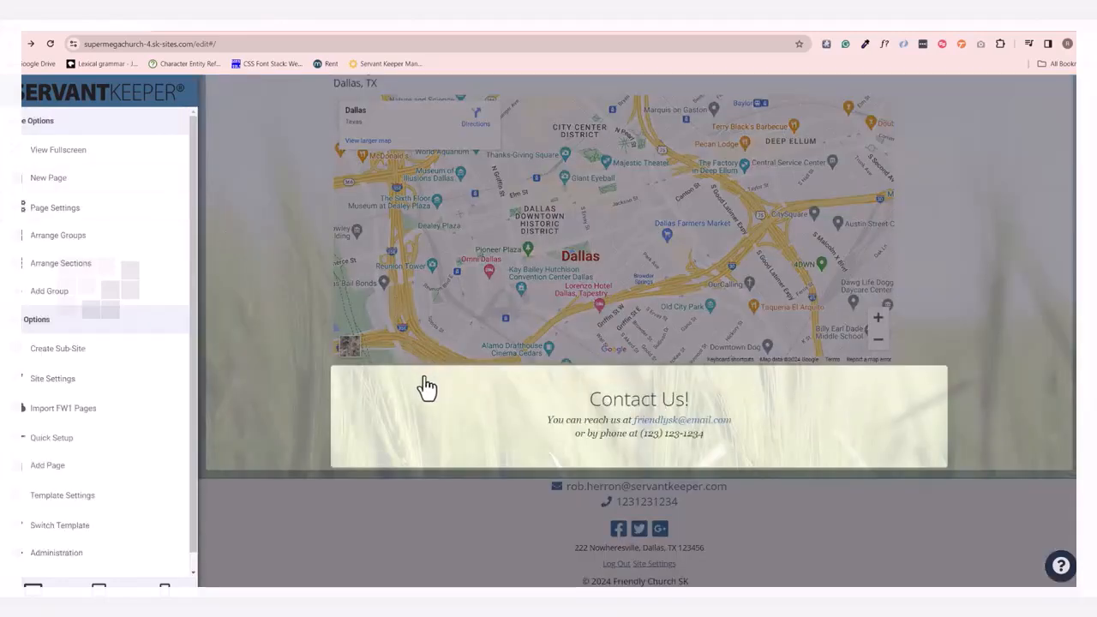
# Add a Form section to the map group as a copy of the existing "Contact" form.
pyautogui.scroll(1, 413, 377)
pyautogui.scroll(2, 413, 370)
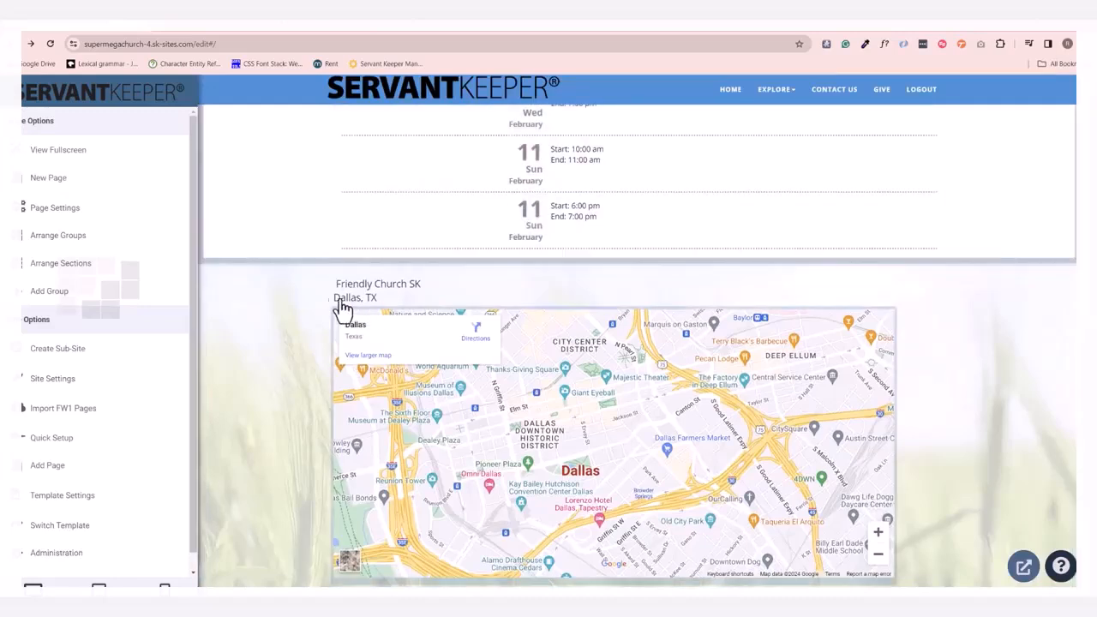
pyautogui.moveTo(252, 297)
pyautogui.click(288, 289)
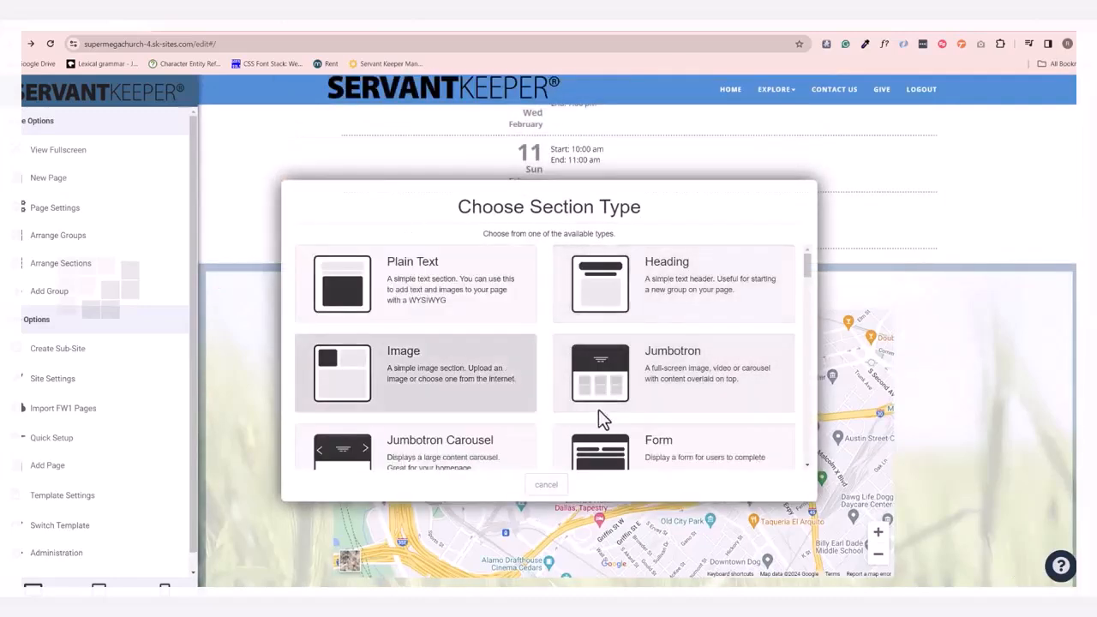
pyautogui.click(668, 446)
pyautogui.scroll(-3, 434, 392)
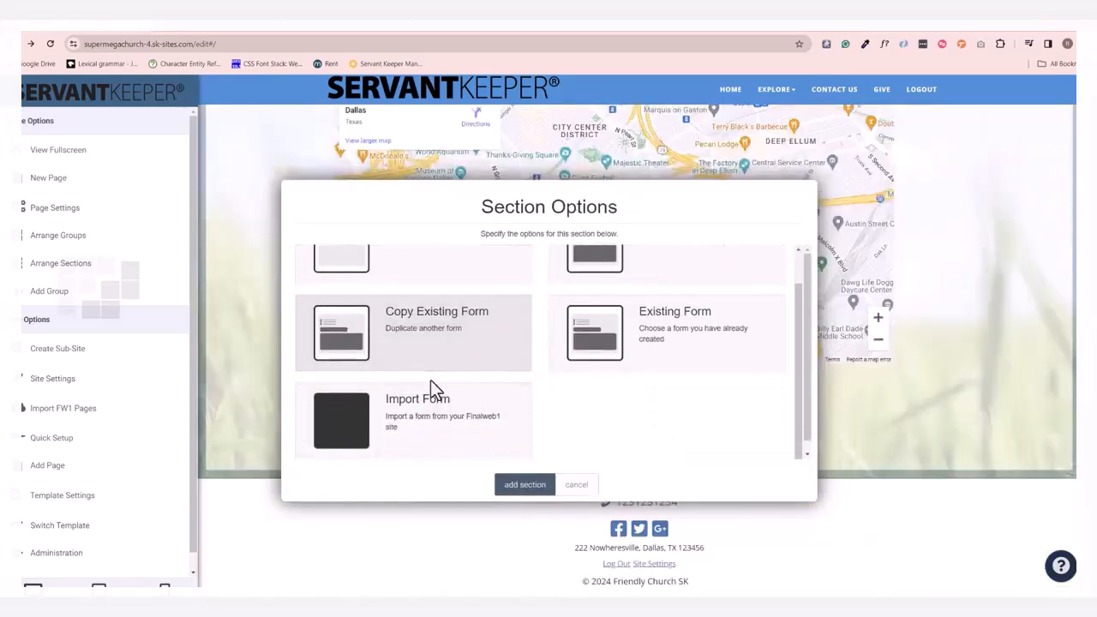
pyautogui.click(436, 347)
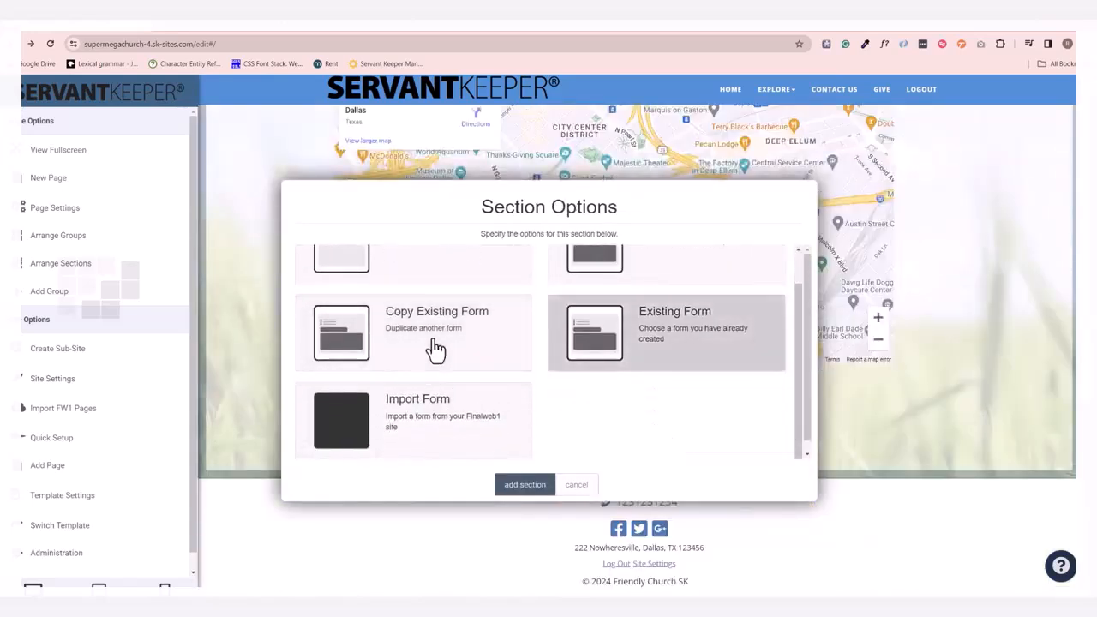
pyautogui.click(369, 272)
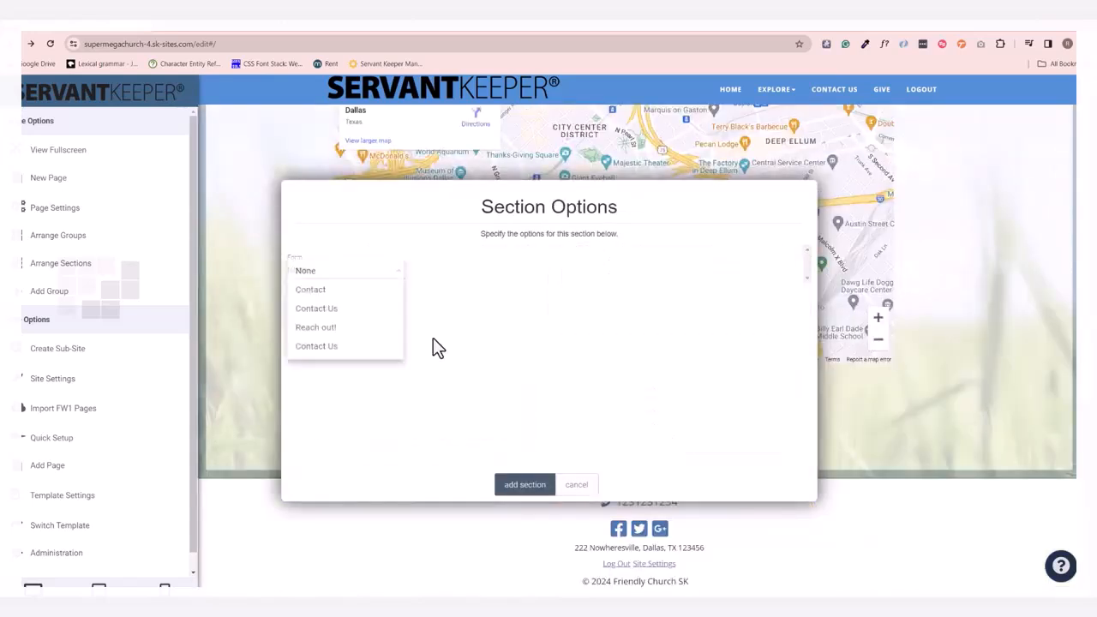
pyautogui.click(371, 290)
pyautogui.click(526, 488)
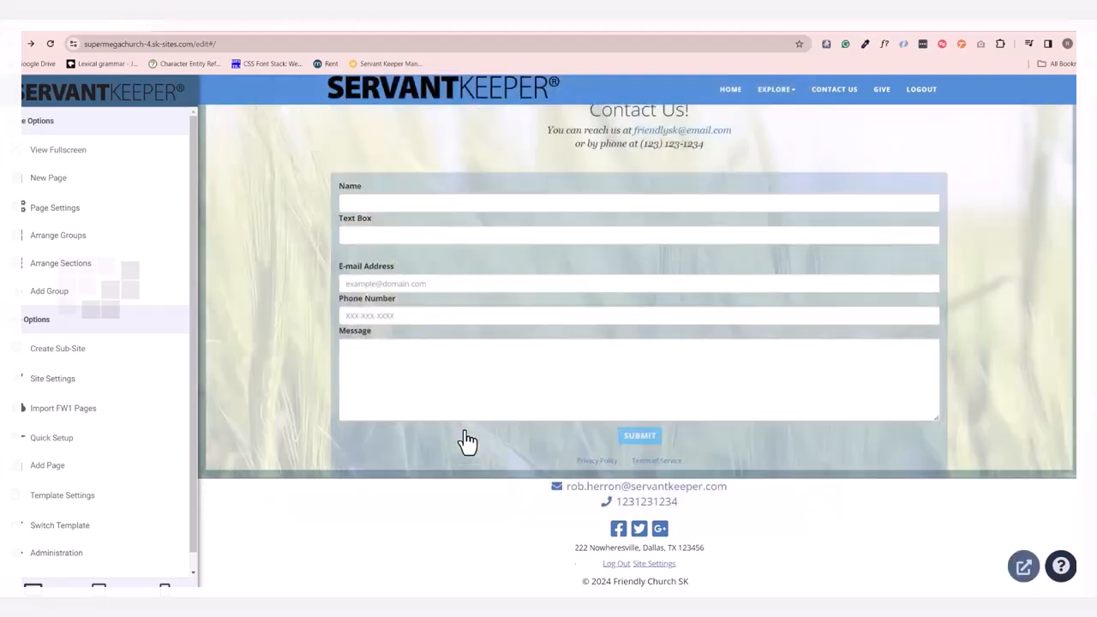
# Open the new contact form in the form builder, review its general form settings, and close them.
pyautogui.click(424, 452)
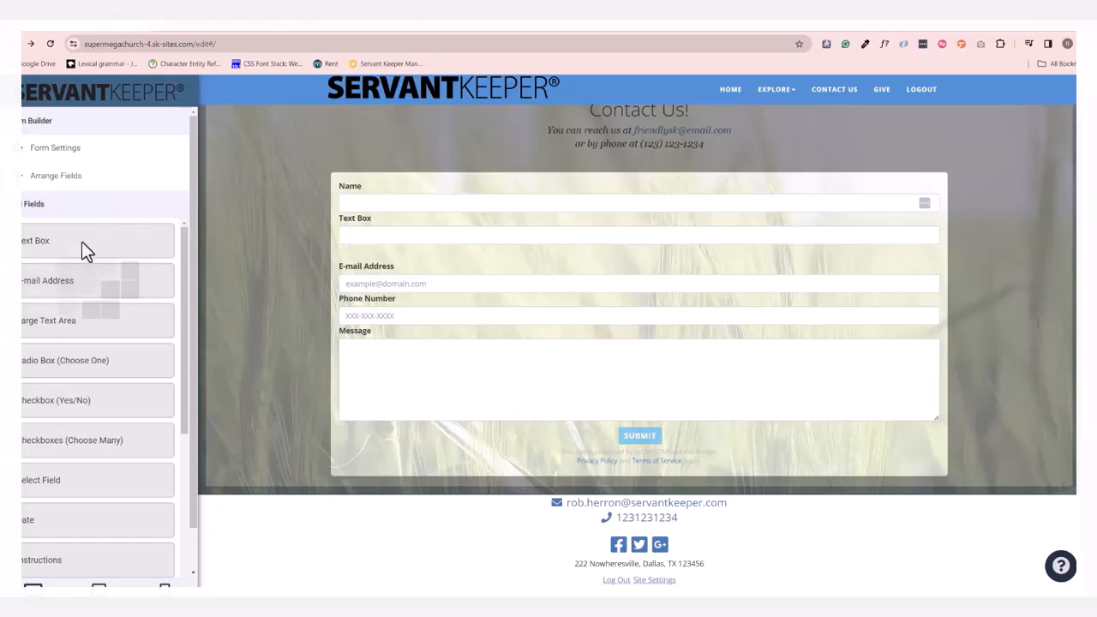
pyautogui.click(36, 152)
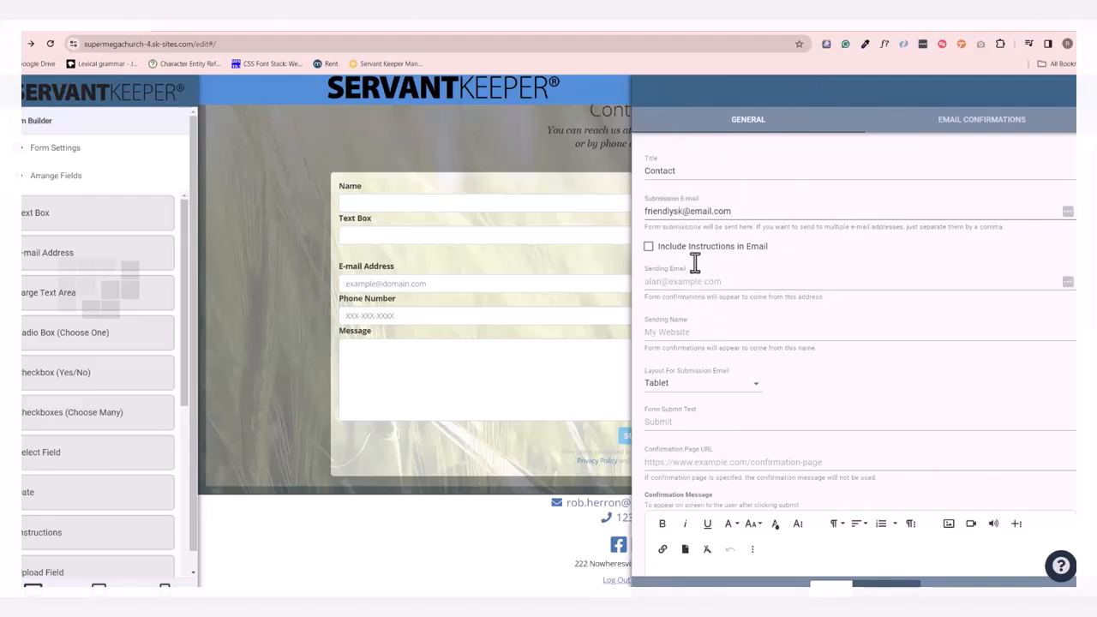
pyautogui.scroll(-5, 675, 221)
pyautogui.click(589, 373)
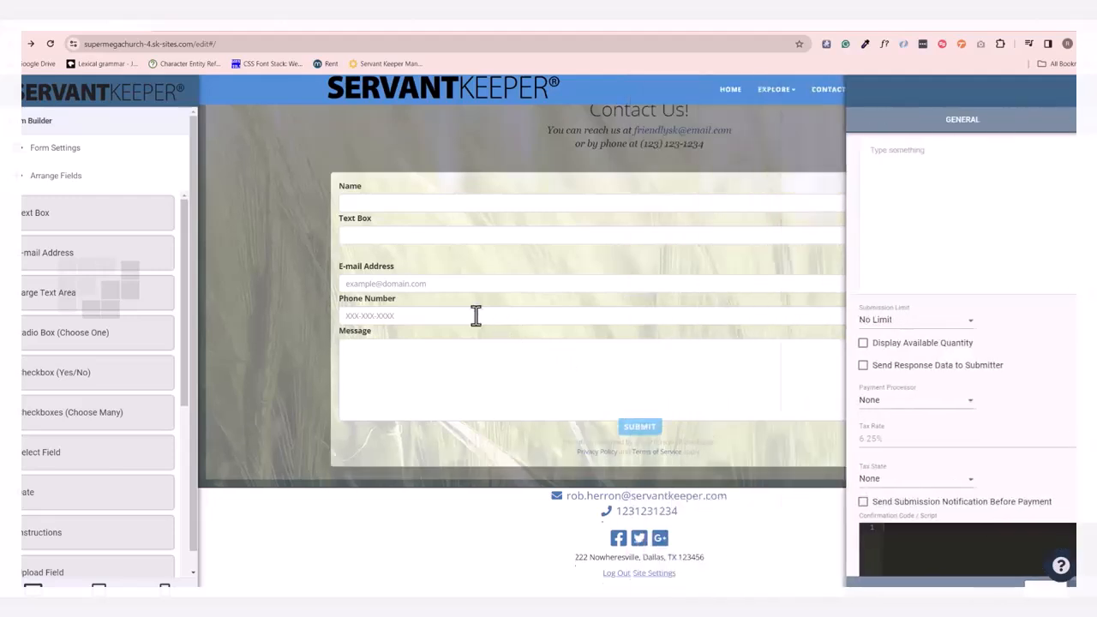
# Rearrange the contact group's sections so the Contact Us heading and form sit on the left and a narrower map on the right.
pyautogui.scroll(2, 428, 285)
pyautogui.click(241, 240)
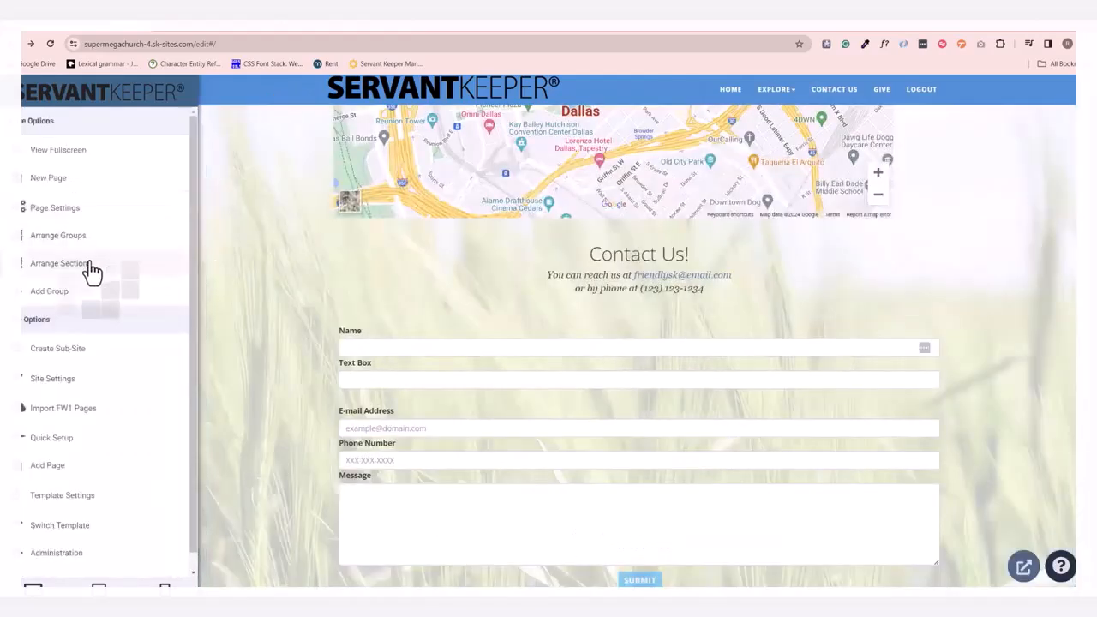
pyautogui.click(59, 263)
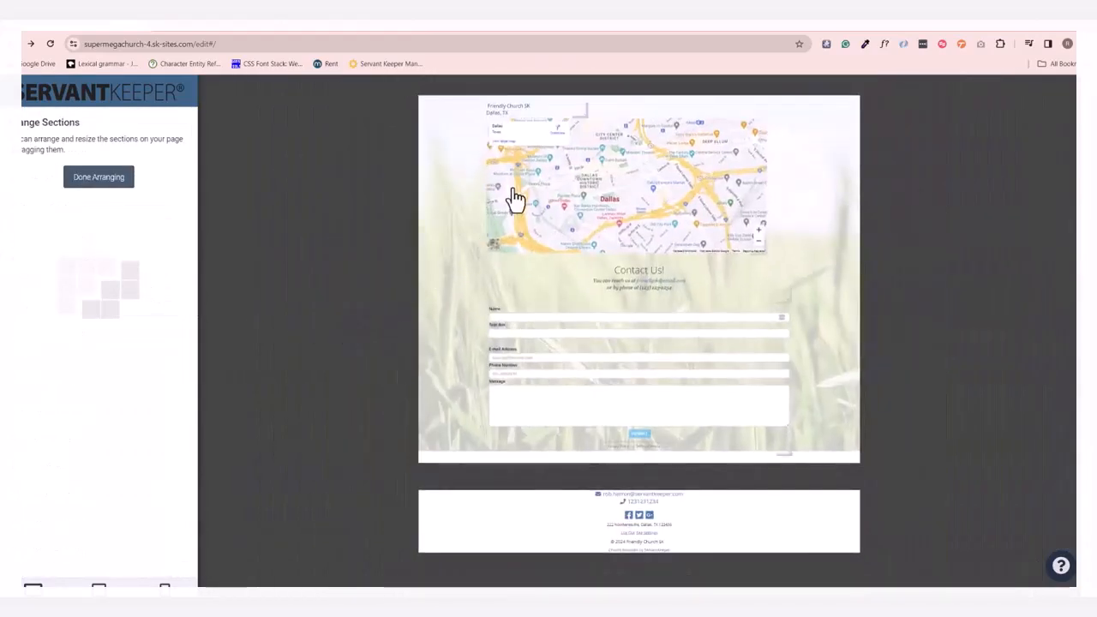
pyautogui.moveTo(503, 232); pyautogui.dragTo(792, 265)
pyautogui.moveTo(650, 231); pyautogui.dragTo(776, 225)
pyautogui.moveTo(701, 260); pyautogui.dragTo(505, 152)
pyautogui.moveTo(555, 120); pyautogui.dragTo(703, 112)
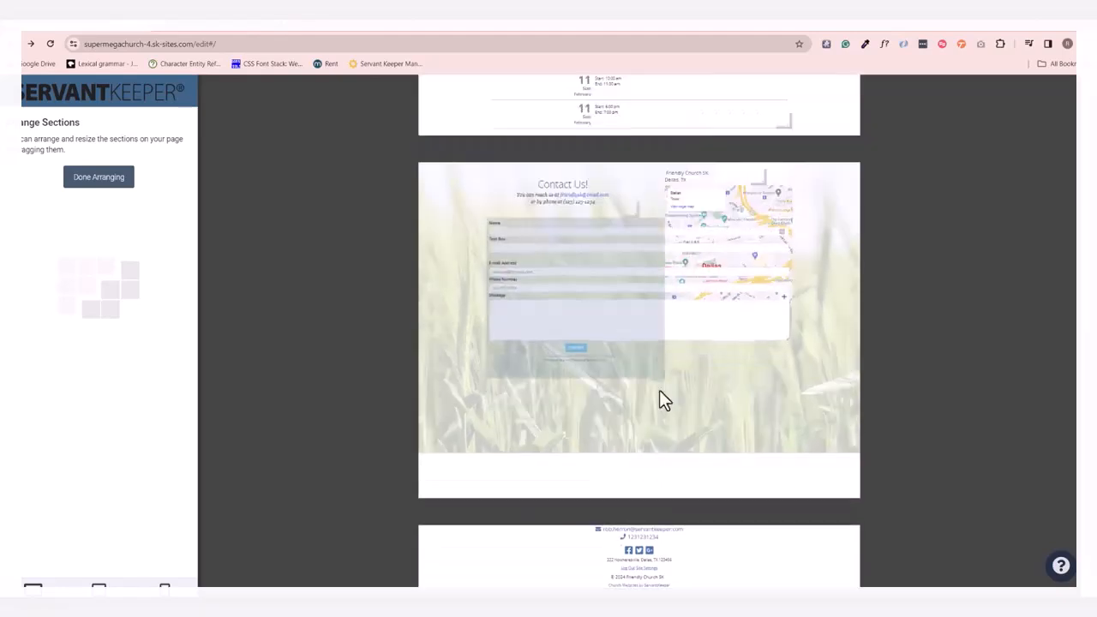
pyautogui.click(83, 181)
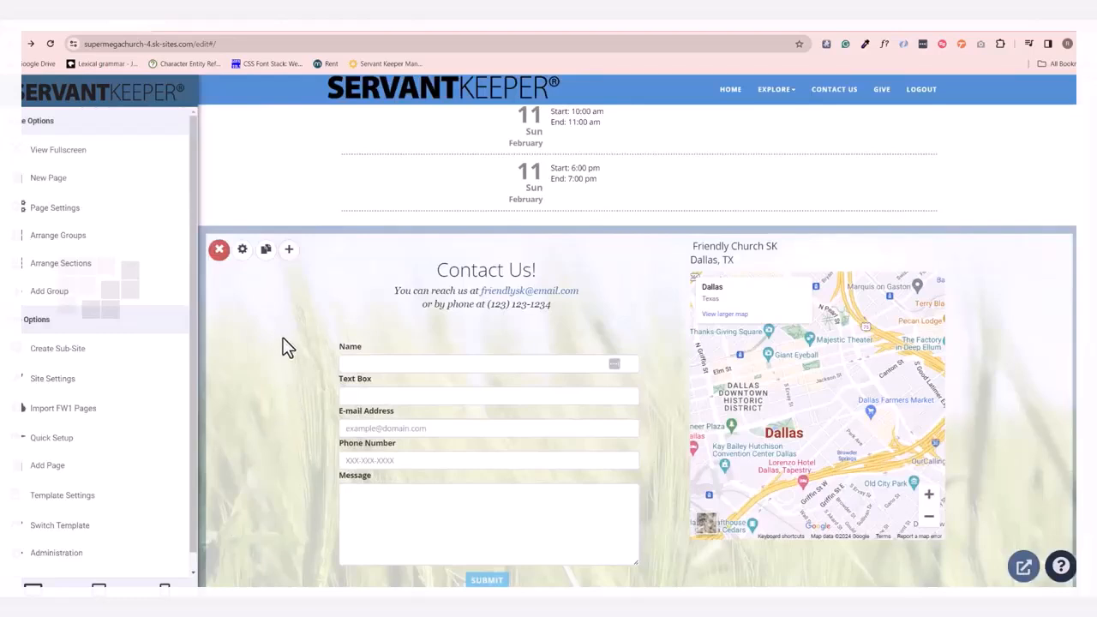
# Replace the contact group's background with the book, glasses and phone stock photo from a "phone" search, at 70% overlay opacity.
pyautogui.click(244, 251)
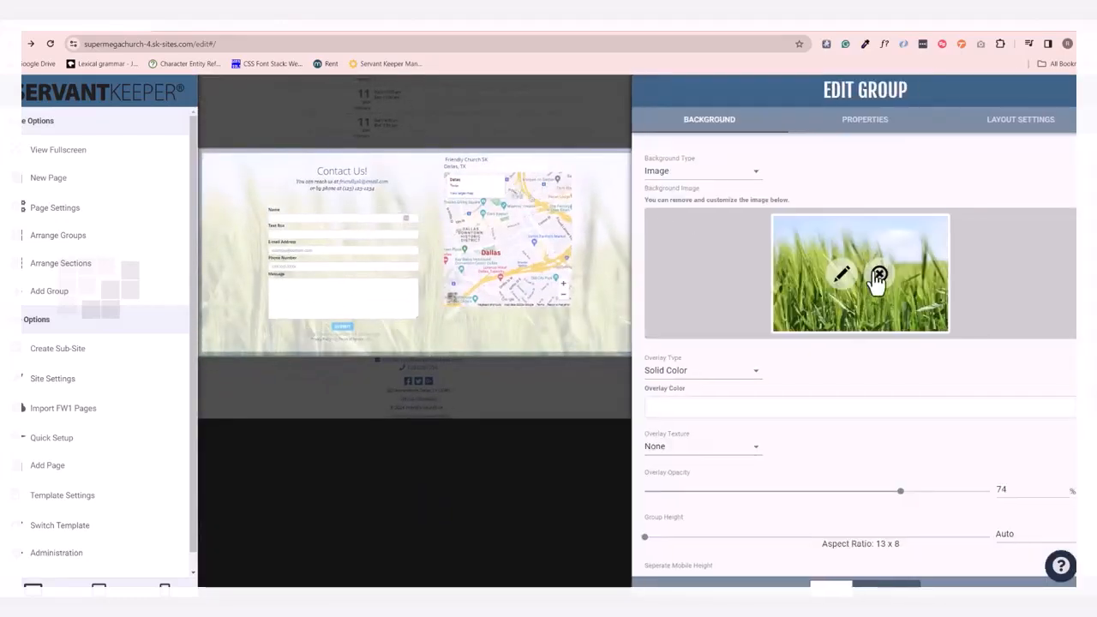
pyautogui.click(876, 273)
pyautogui.click(939, 294)
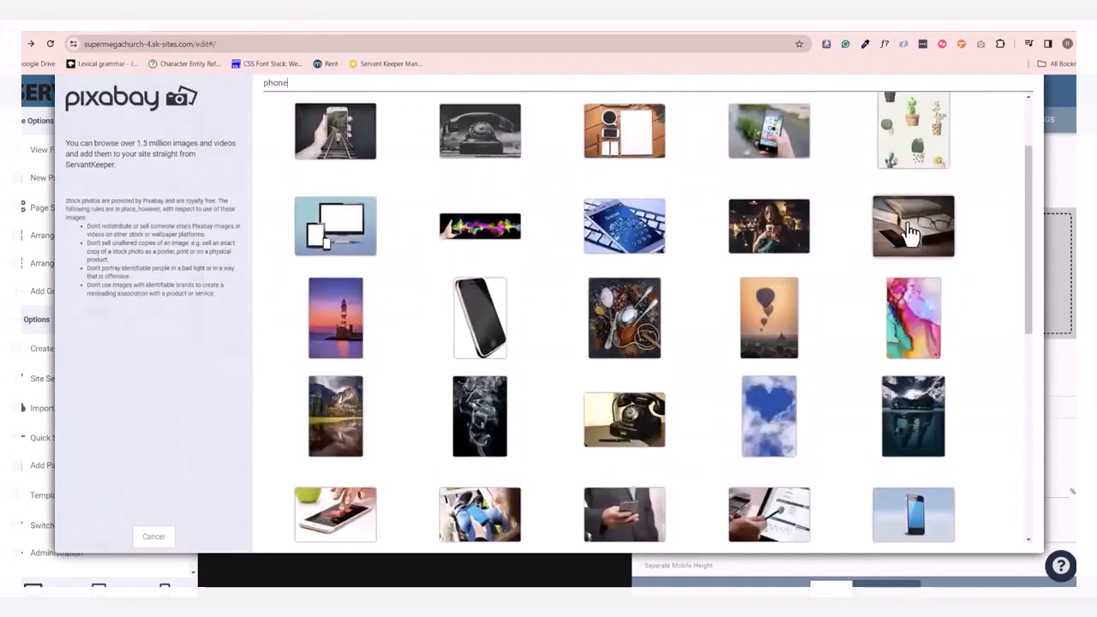
pyautogui.click(907, 230)
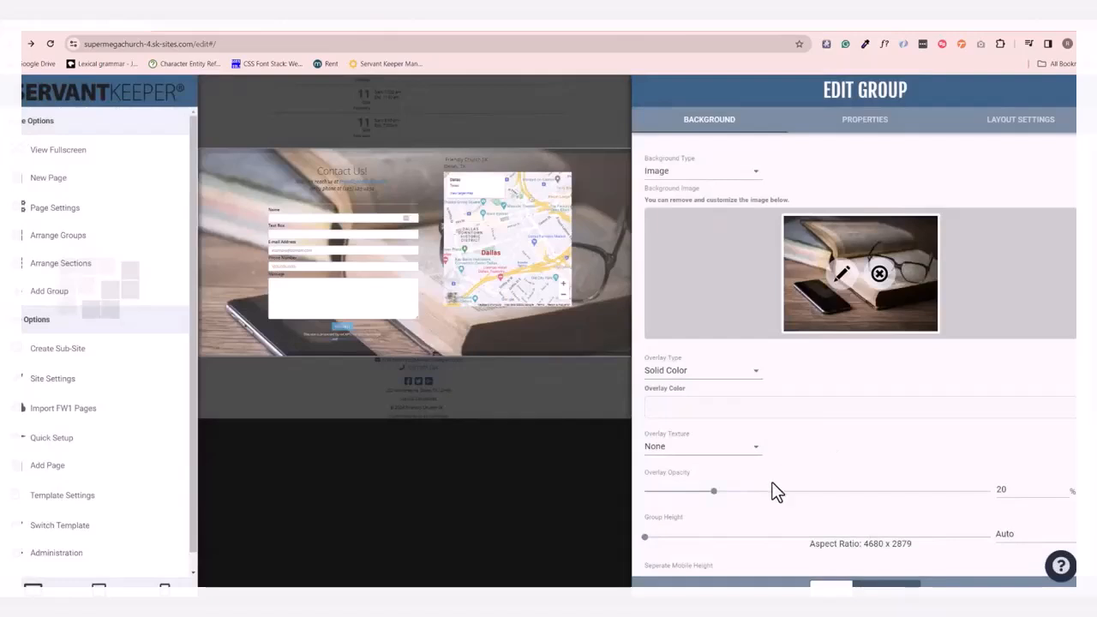
pyautogui.moveTo(715, 492); pyautogui.dragTo(898, 503)
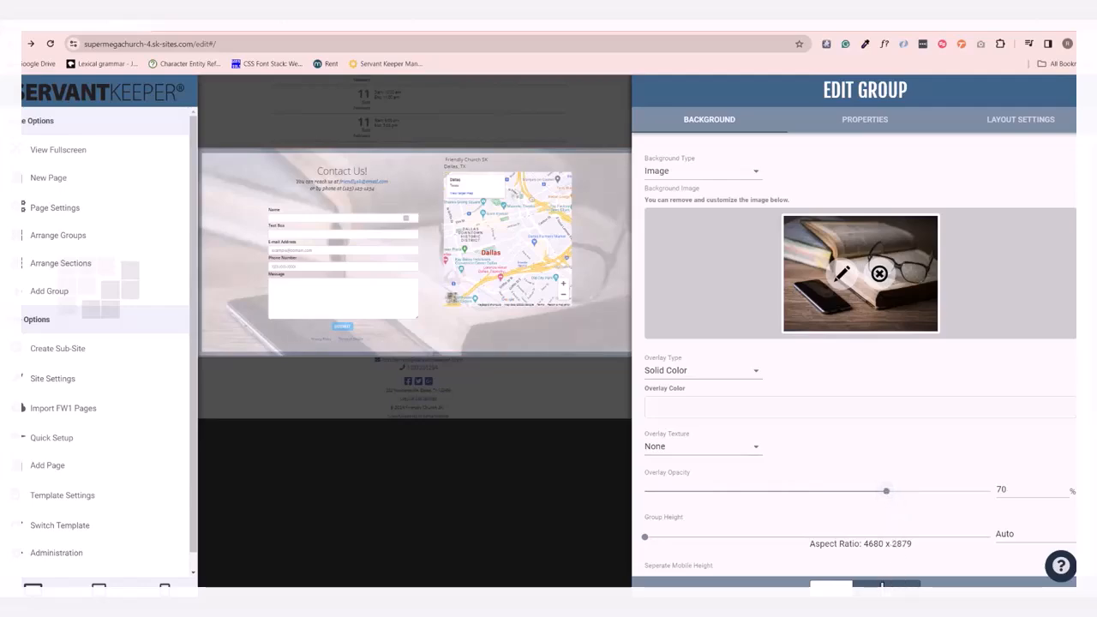
pyautogui.press('Escape')
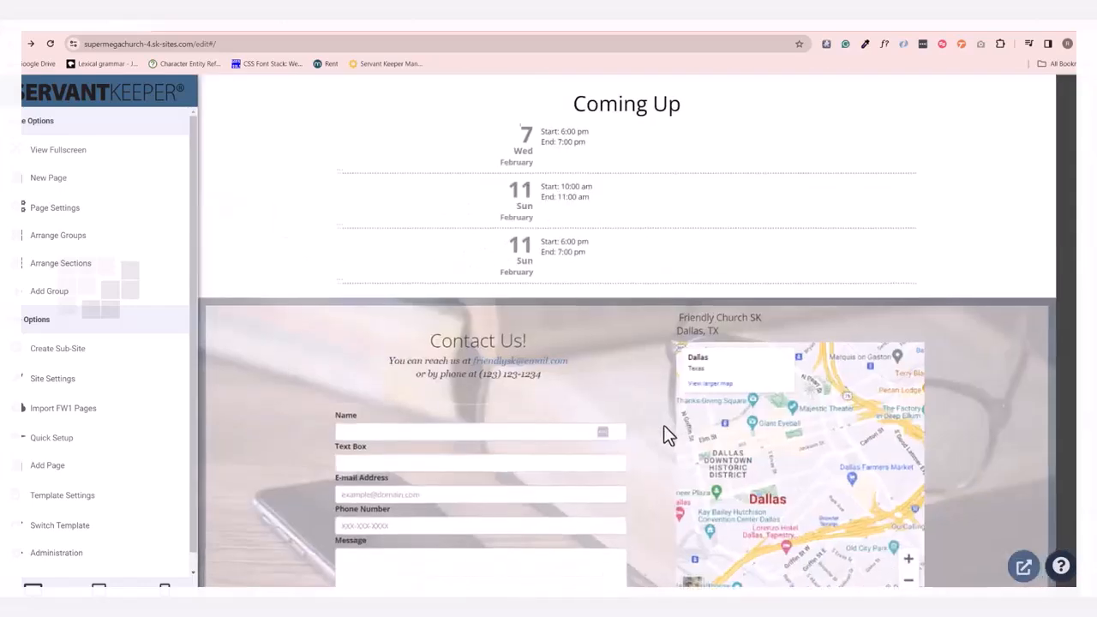
# Start adding a Media group below the contact group using the Media Library layout.
pyautogui.scroll(-2, 315, 404)
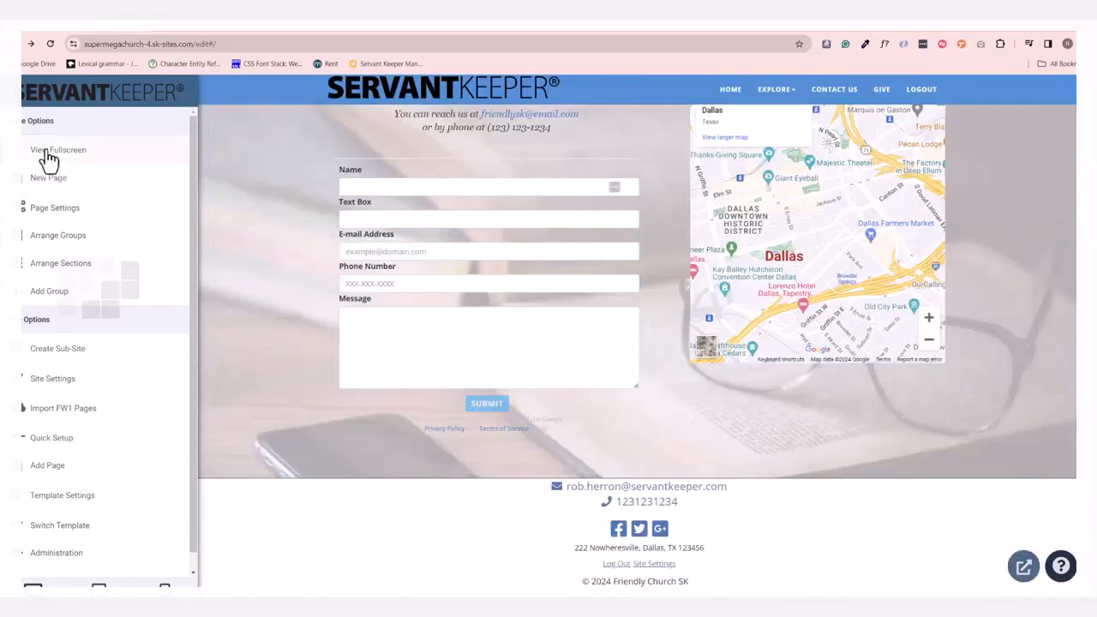
pyautogui.click(70, 292)
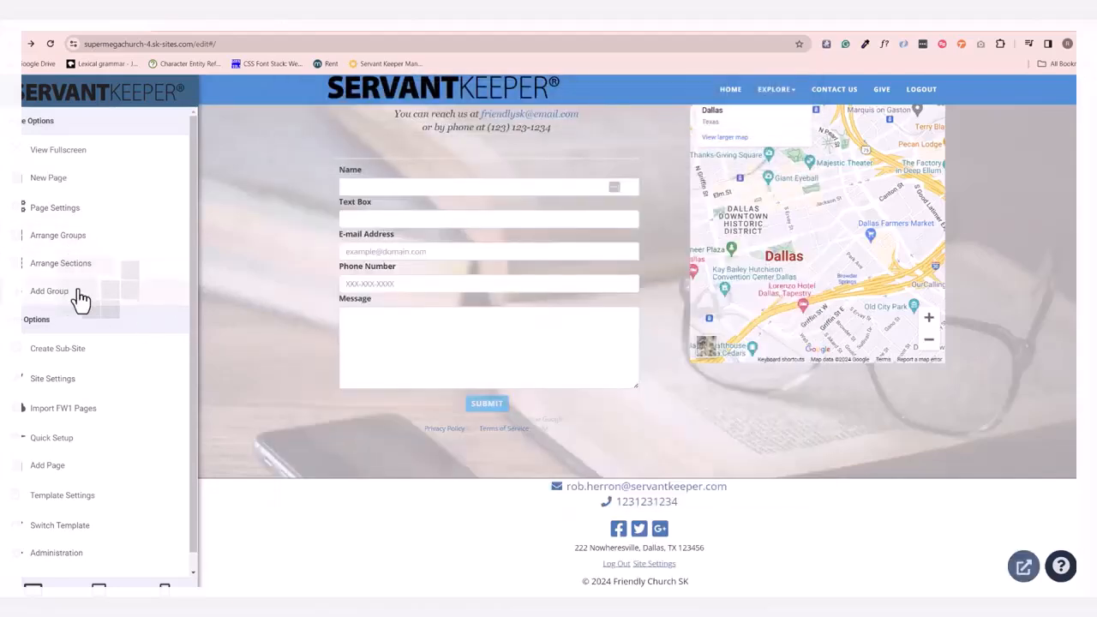
pyautogui.click(74, 292)
pyautogui.scroll(-3, 652, 369)
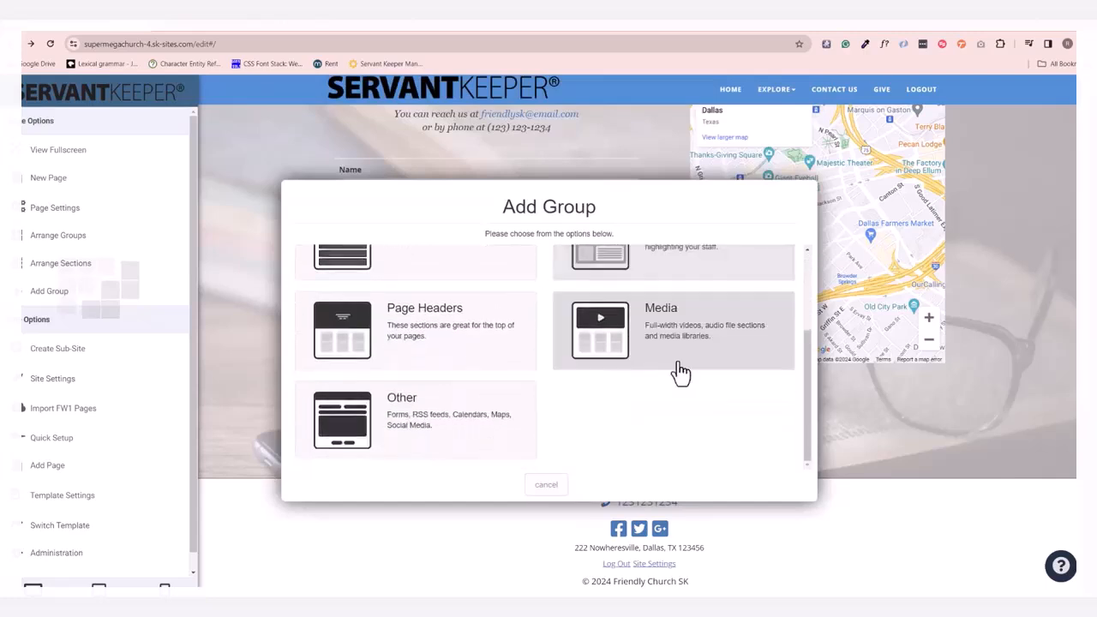
pyautogui.click(683, 365)
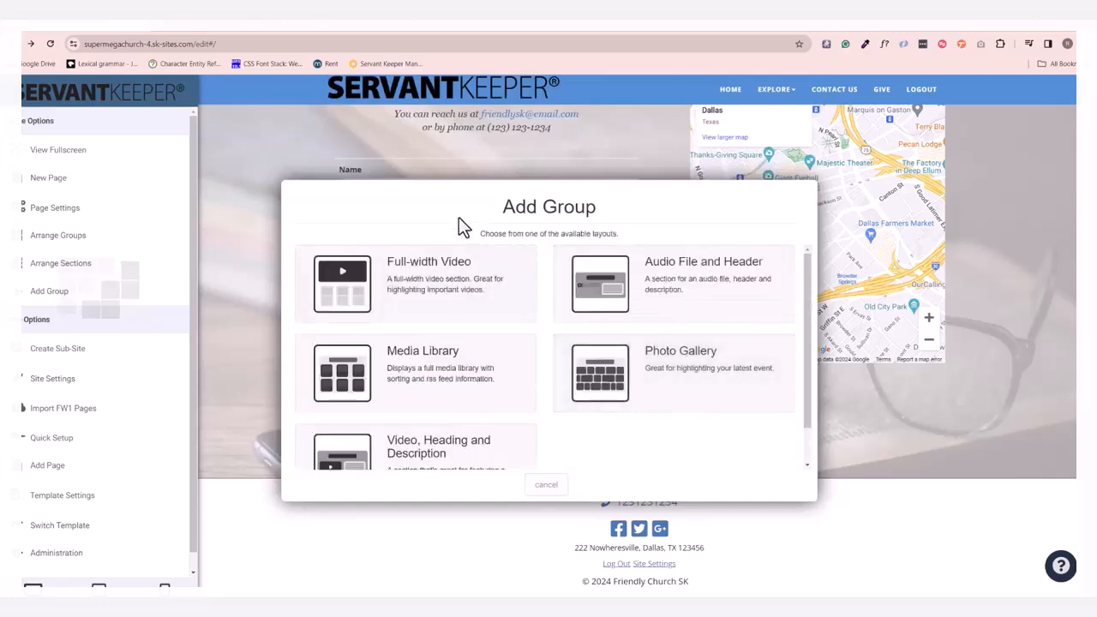
pyautogui.click(444, 388)
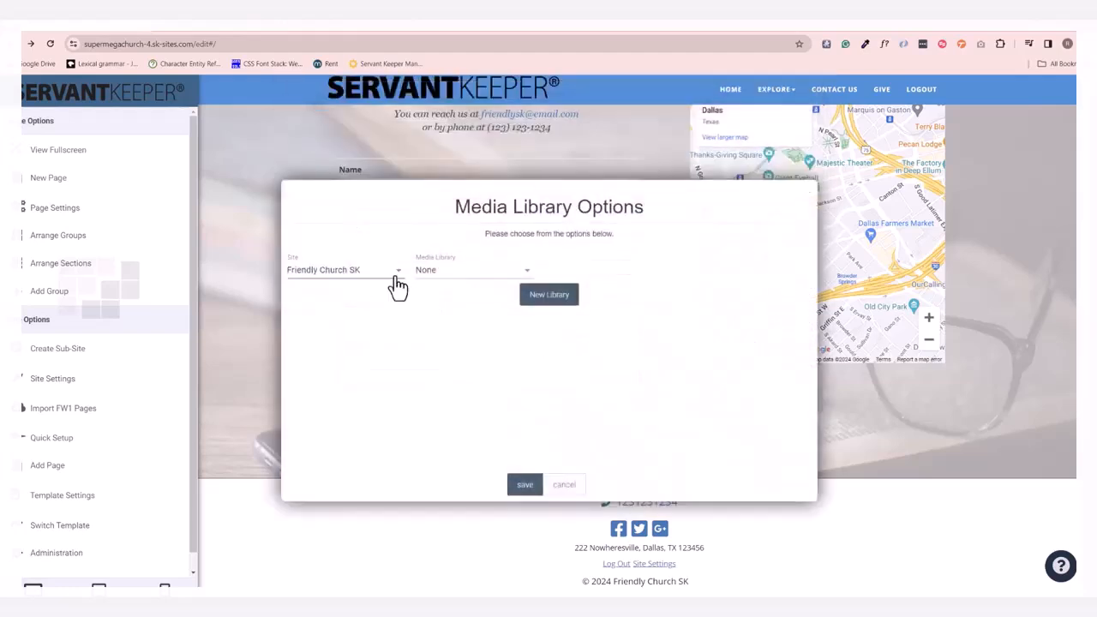
# Create a new media library titled "Sermons" for the group and save the media library options.
pyautogui.click(444, 273)
pyautogui.click(431, 273)
pyautogui.click(532, 297)
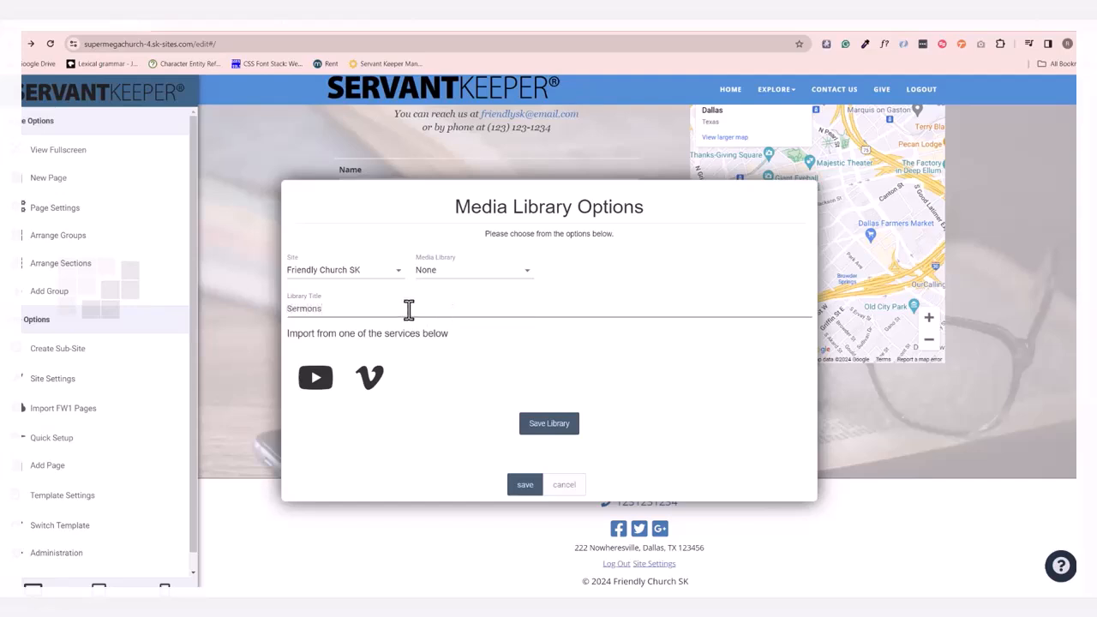
pyautogui.click(543, 426)
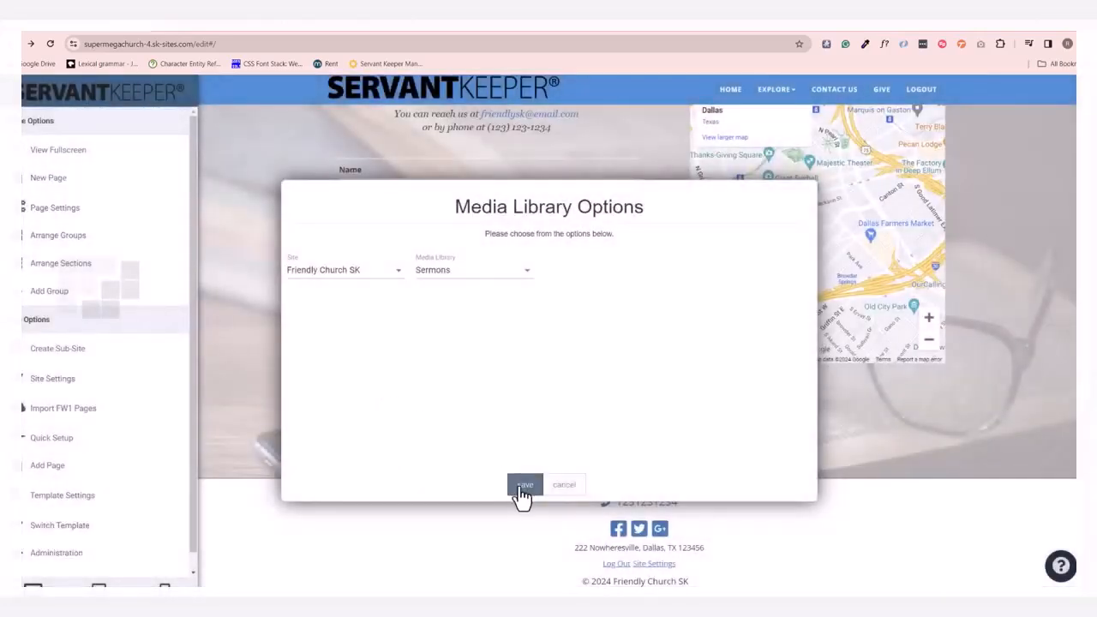
pyautogui.click(523, 487)
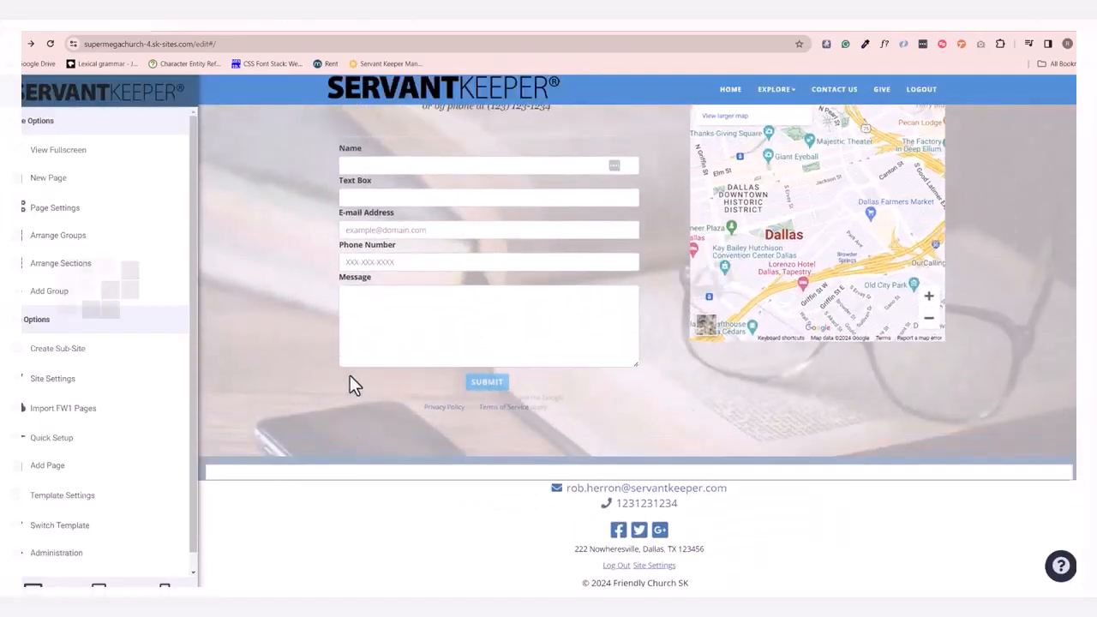
# Open the Sermons library for editing and start a new file with a stock image found by searching "storm".
pyautogui.scroll(-2, 353, 401)
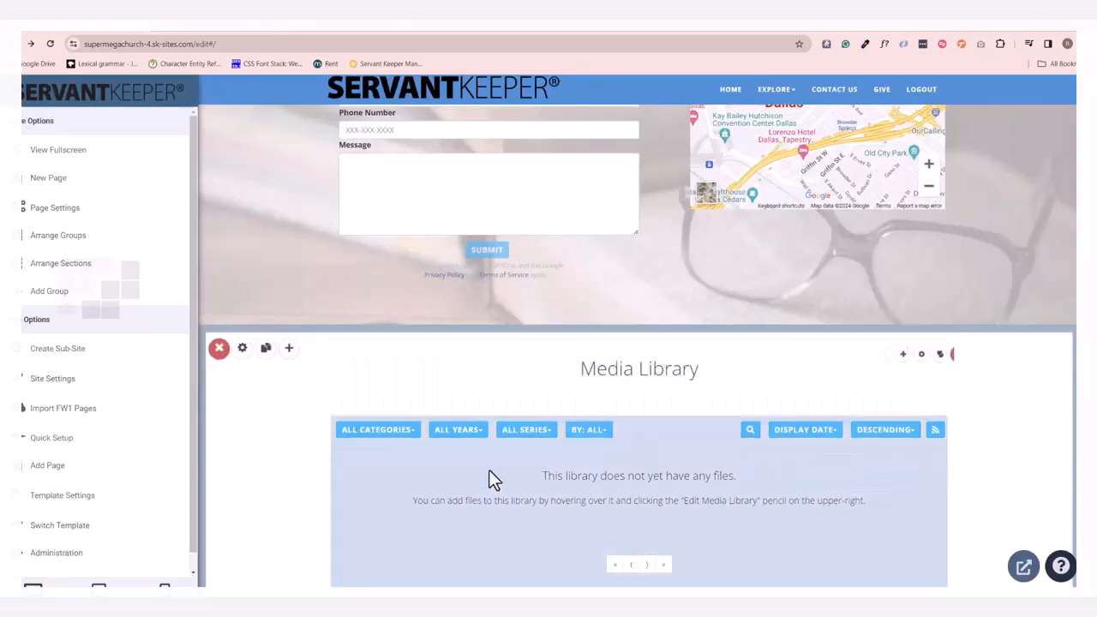
pyautogui.scroll(-1, 652, 454)
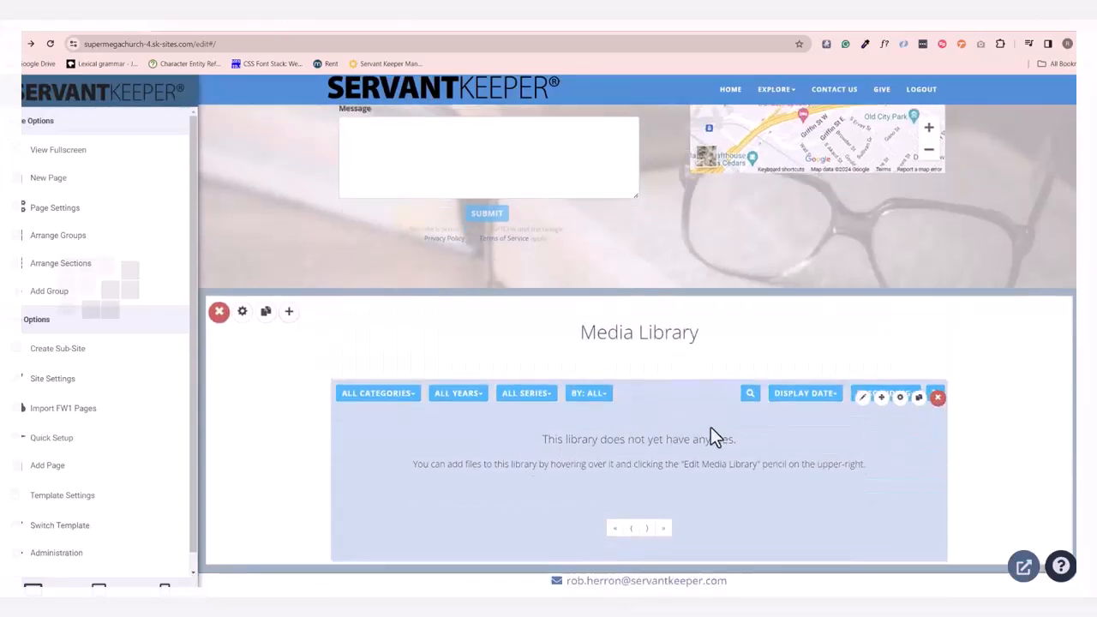
pyautogui.click(867, 401)
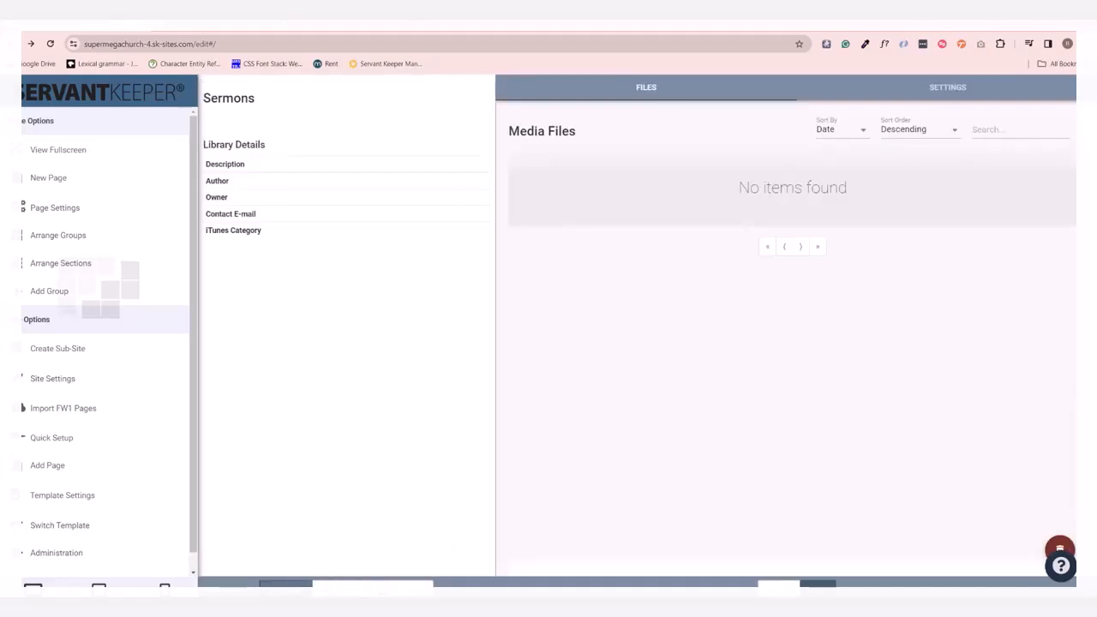
pyautogui.click(287, 585)
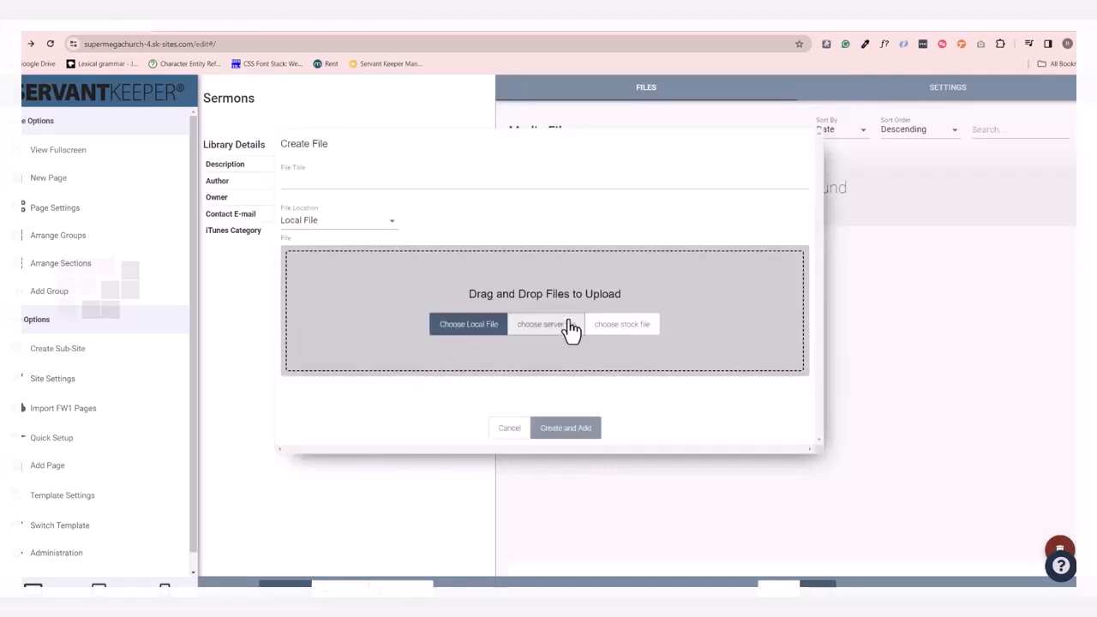
pyautogui.click(597, 333)
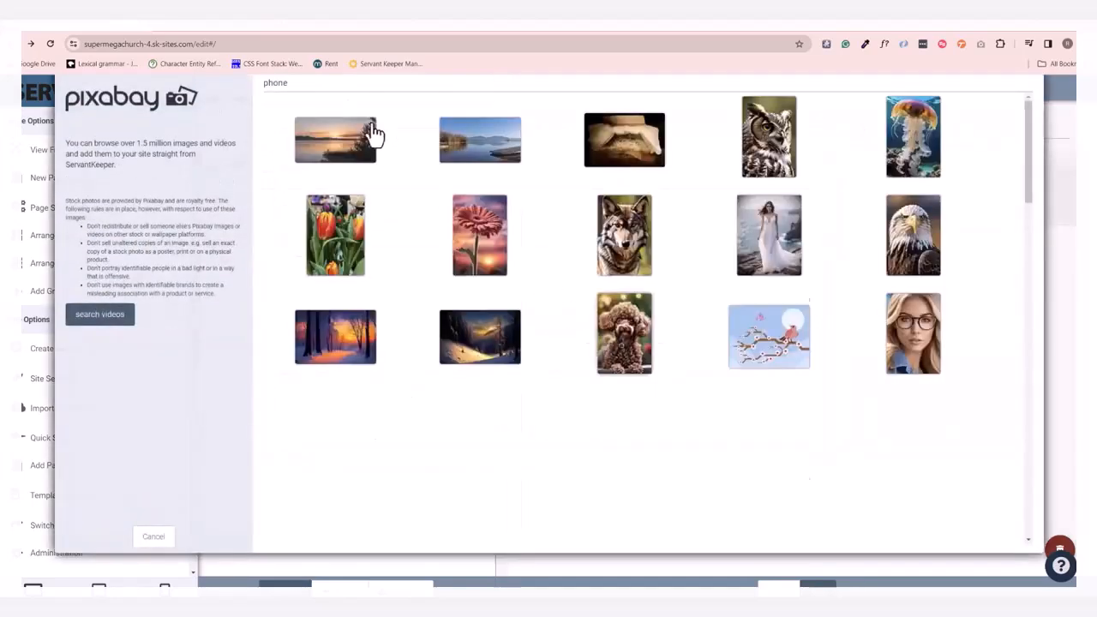
pyautogui.write('storm')
pyautogui.click(742, 144)
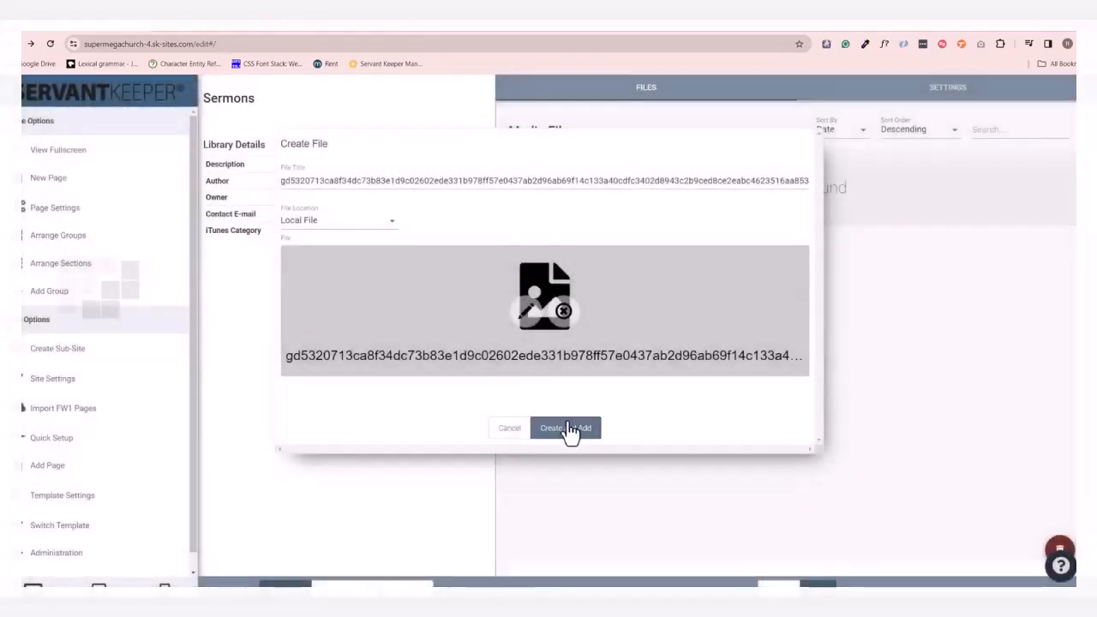
# Title the new file "James 1: Pure Religion" and add it to the Sermons library.
pyautogui.doubleClick(346, 178)
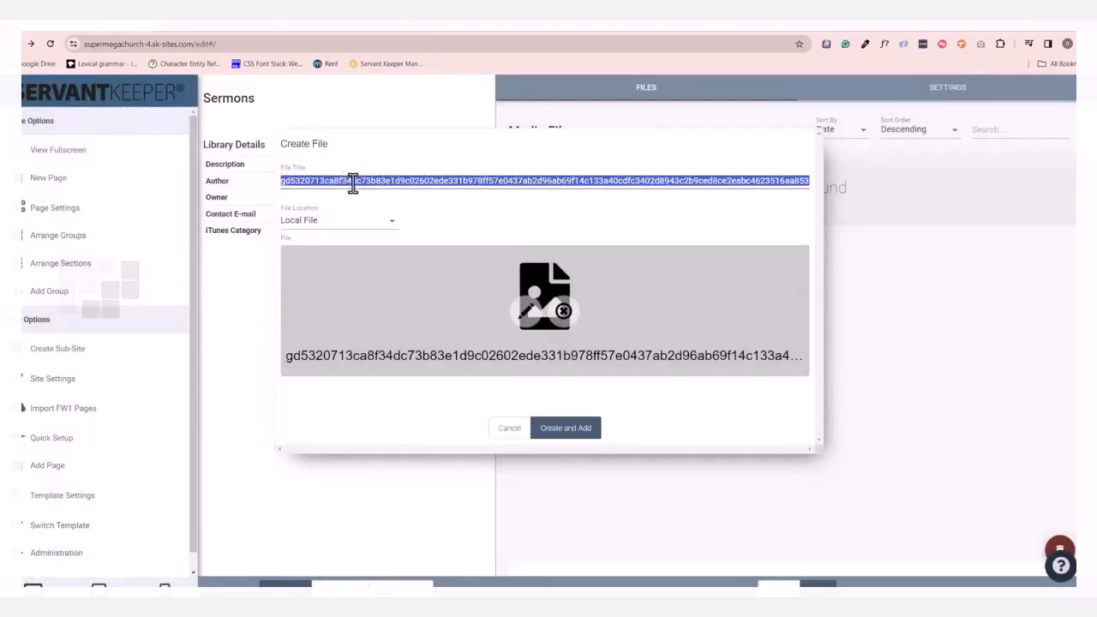
pyautogui.write('James 1')
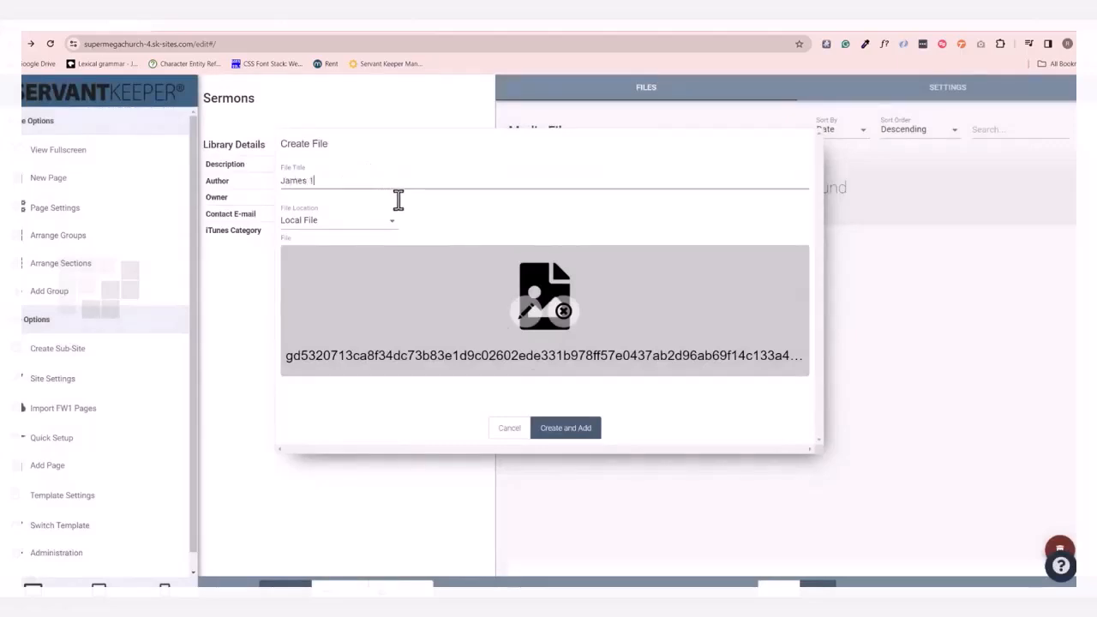
pyautogui.write(': Pure Religion')
pyautogui.click(565, 438)
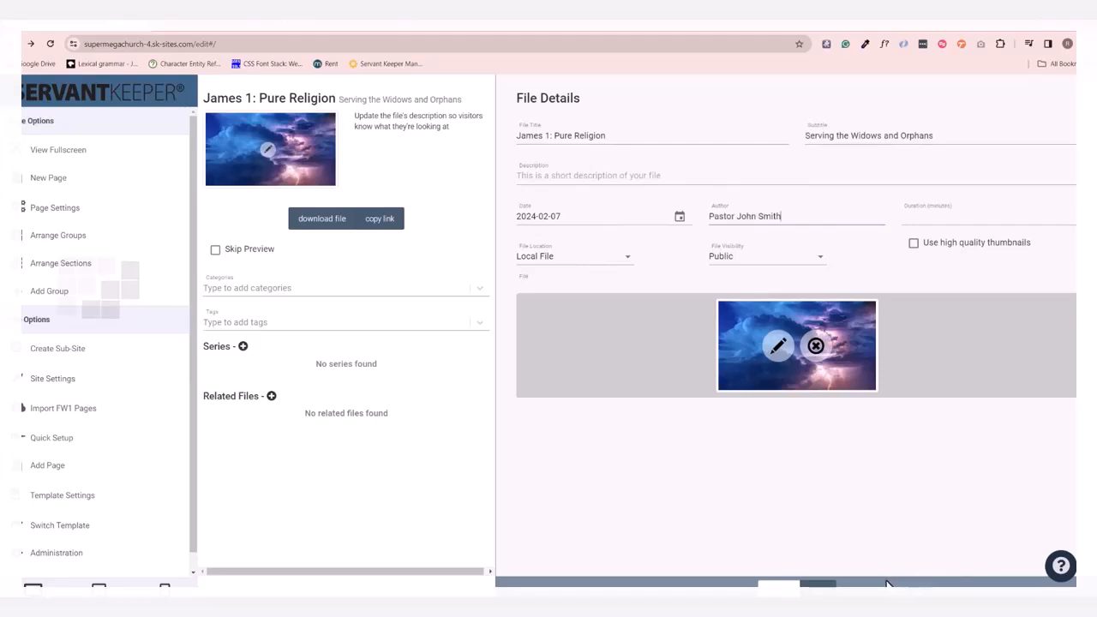
# Save the file's details with the subtitle "Serving the Widows and Orphans" and the author's name, and save the library.
pyautogui.click(820, 585)
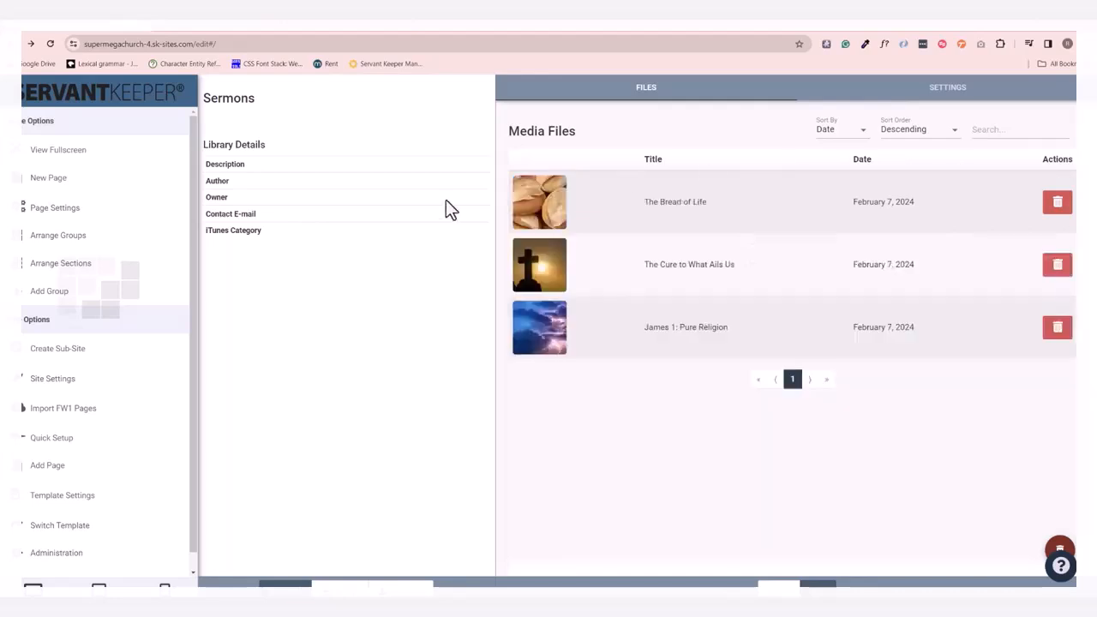
pyautogui.click(819, 585)
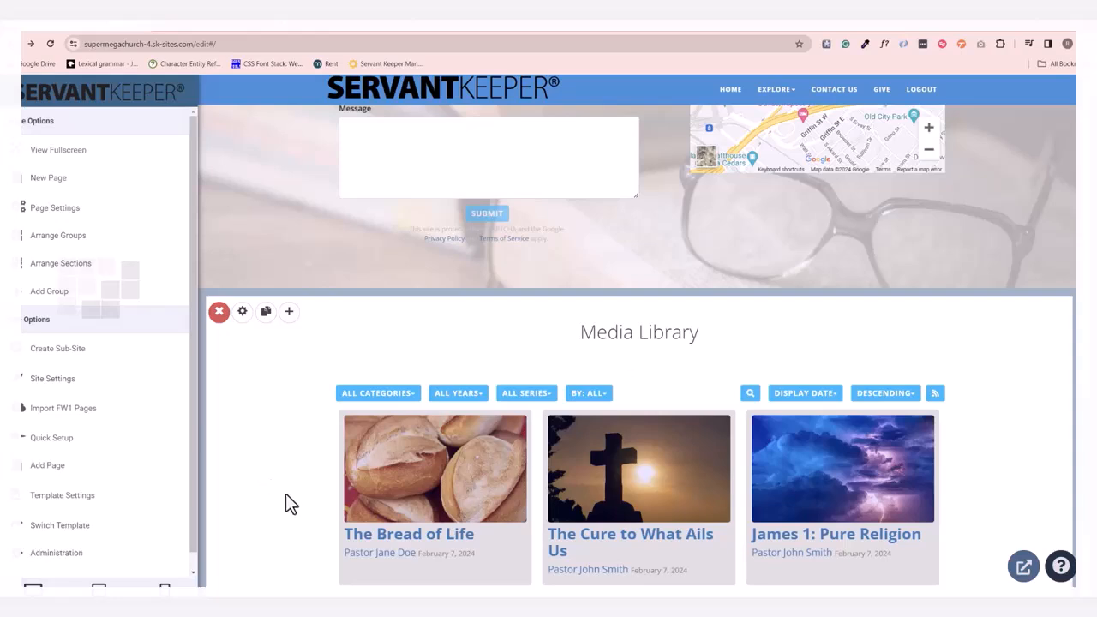
# Open the site settings and examine the general options, favicon upload and social media account links.
pyautogui.scroll(-2, 364, 554)
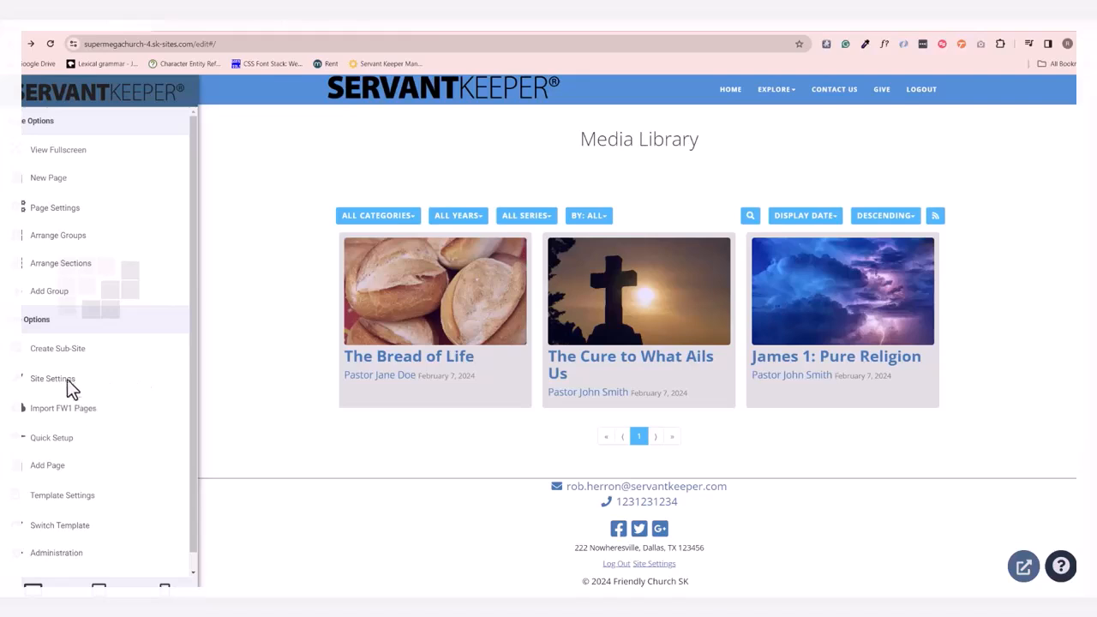
pyautogui.click(99, 387)
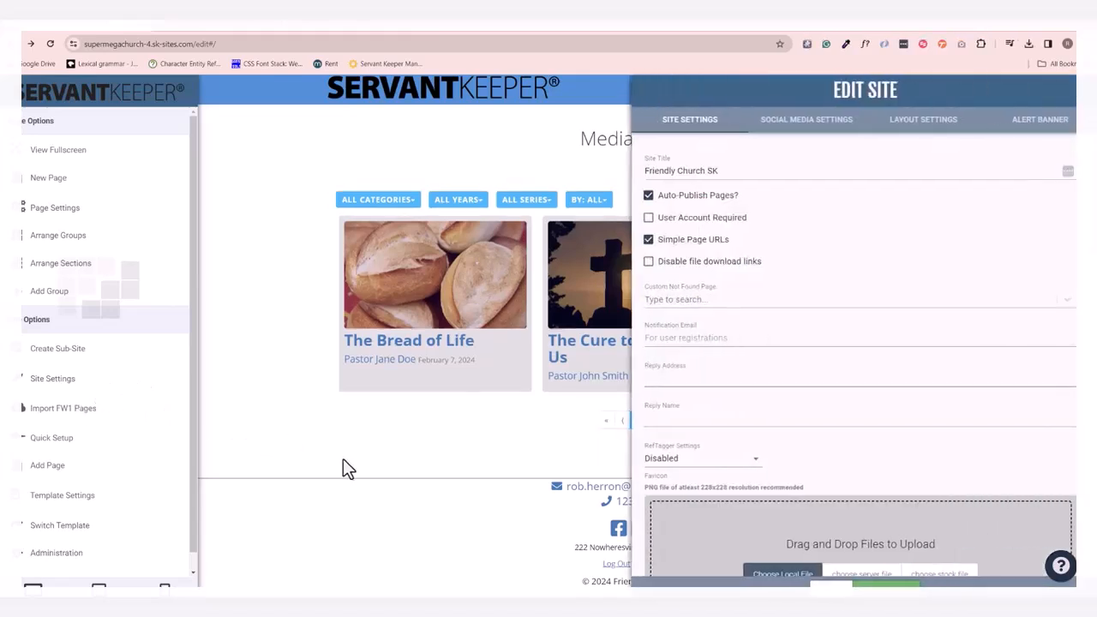
pyautogui.scroll(-2, 668, 467)
pyautogui.scroll(-5, 781, 459)
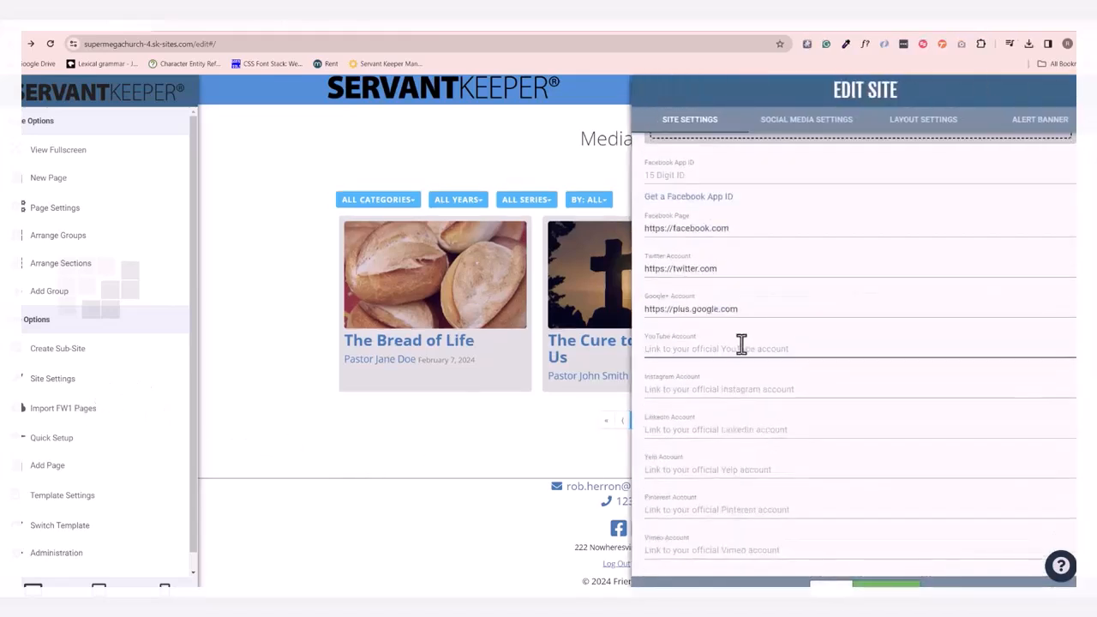
pyautogui.scroll(-3, 742, 360)
pyautogui.scroll(4, 745, 377)
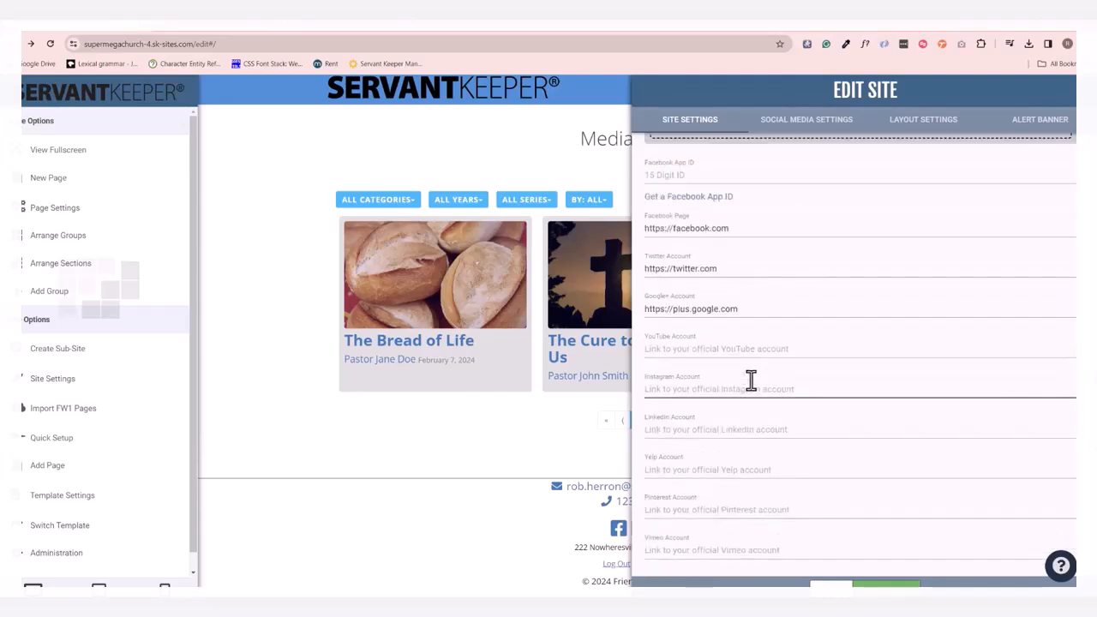
pyautogui.scroll(2, 751, 379)
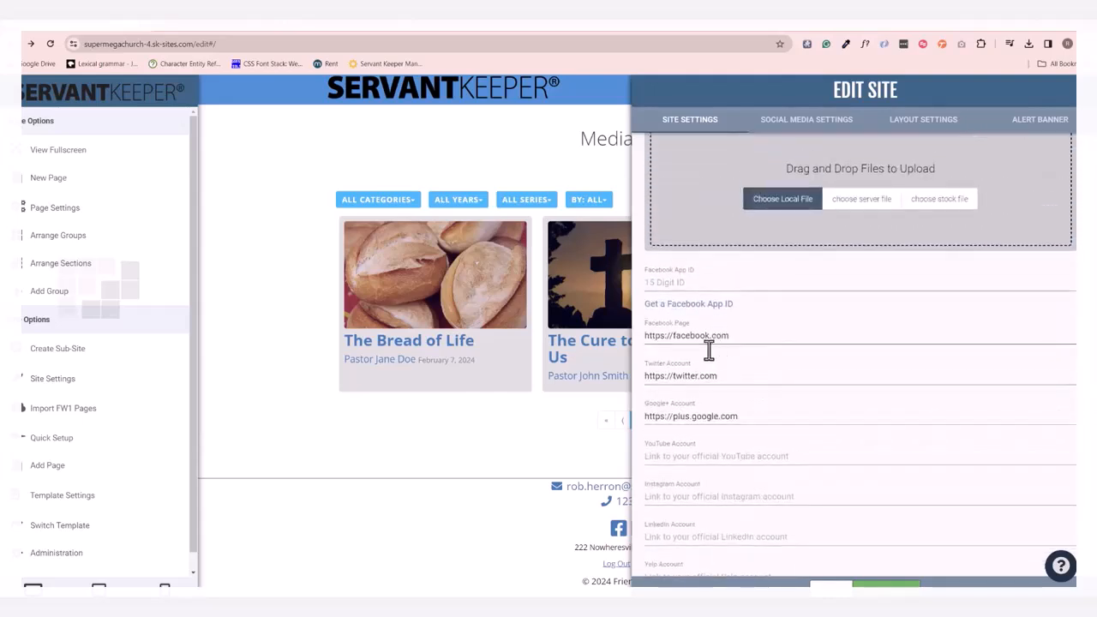
pyautogui.scroll(5, 747, 447)
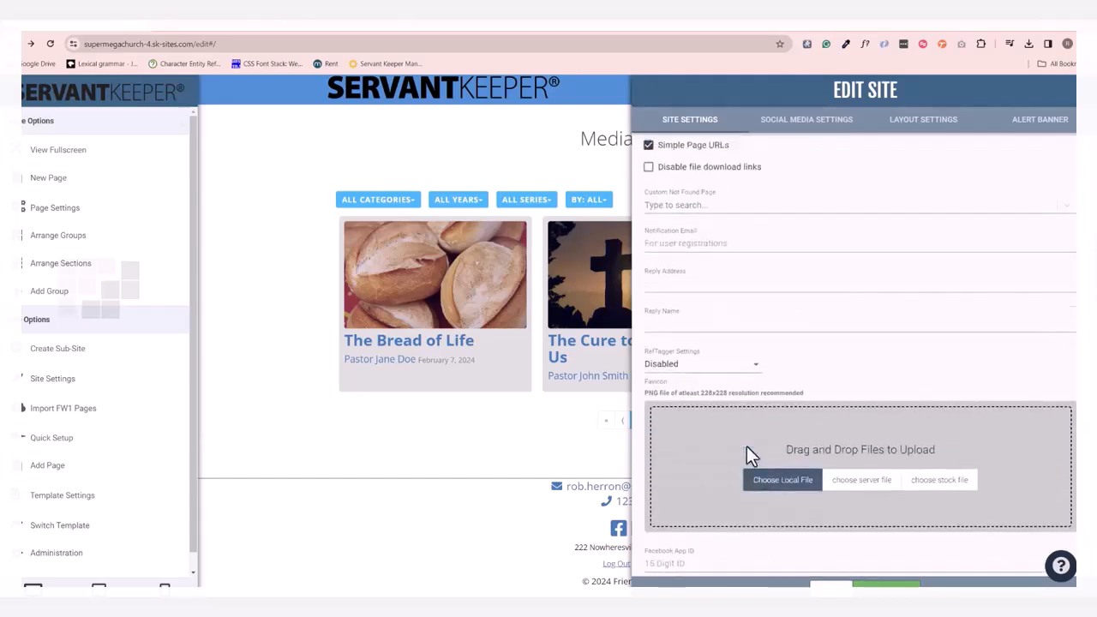
pyautogui.scroll(1, 746, 446)
pyautogui.scroll(-8, 746, 446)
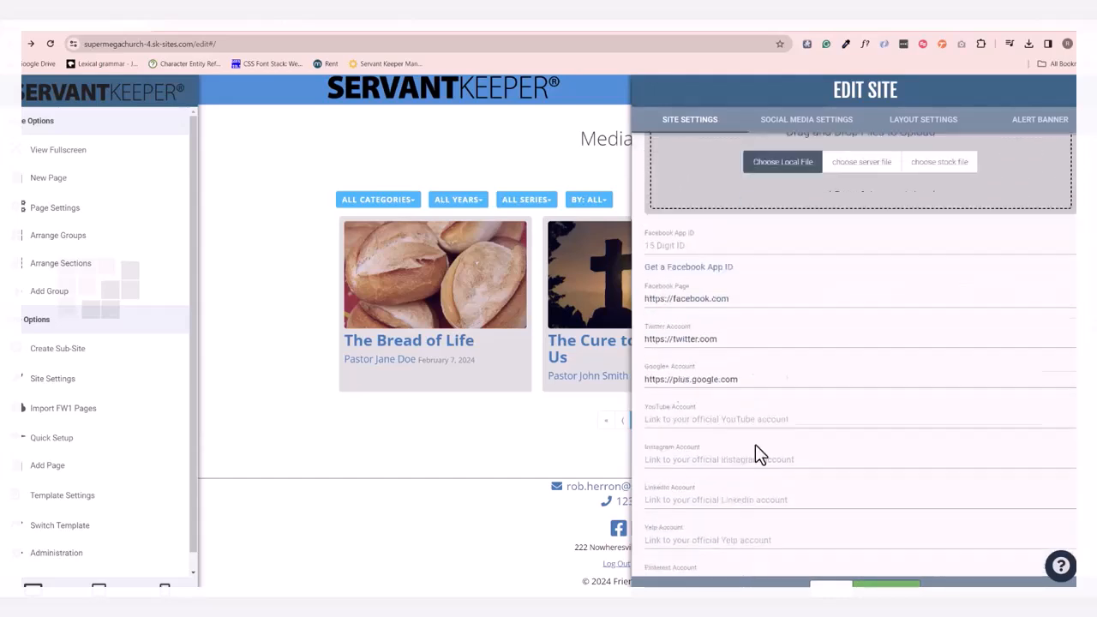
# Examine the remaining social accounts, contact info and site-wide embed code fields in the site settings and close the settings.
pyautogui.scroll(-1, 755, 444)
pyautogui.moveTo(713, 353); pyautogui.dragTo(645, 354)
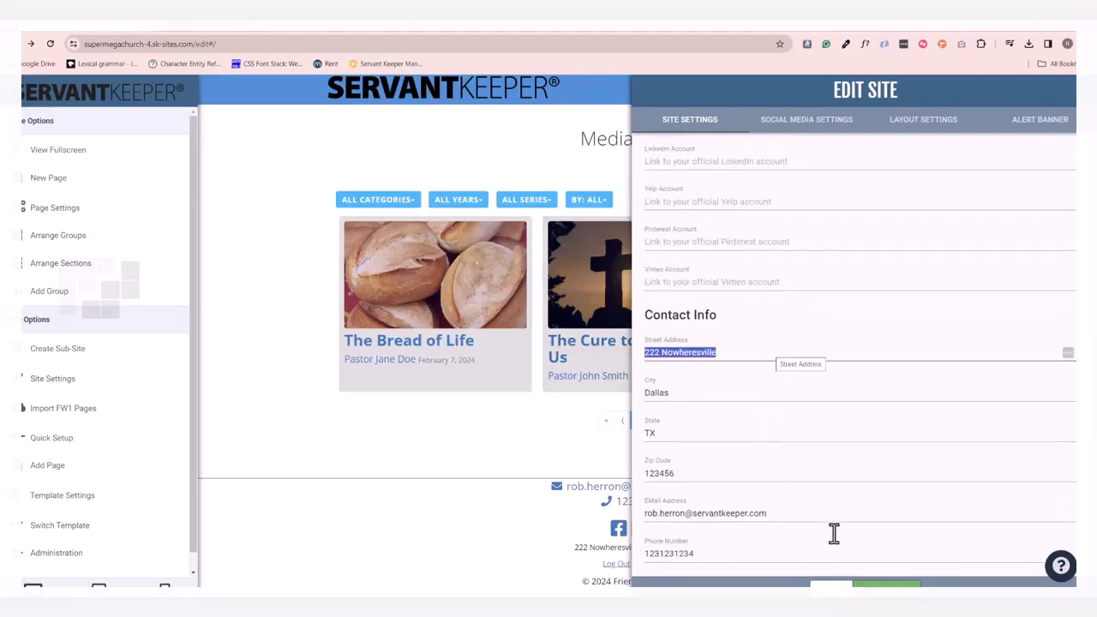
pyautogui.scroll(-5, 872, 571)
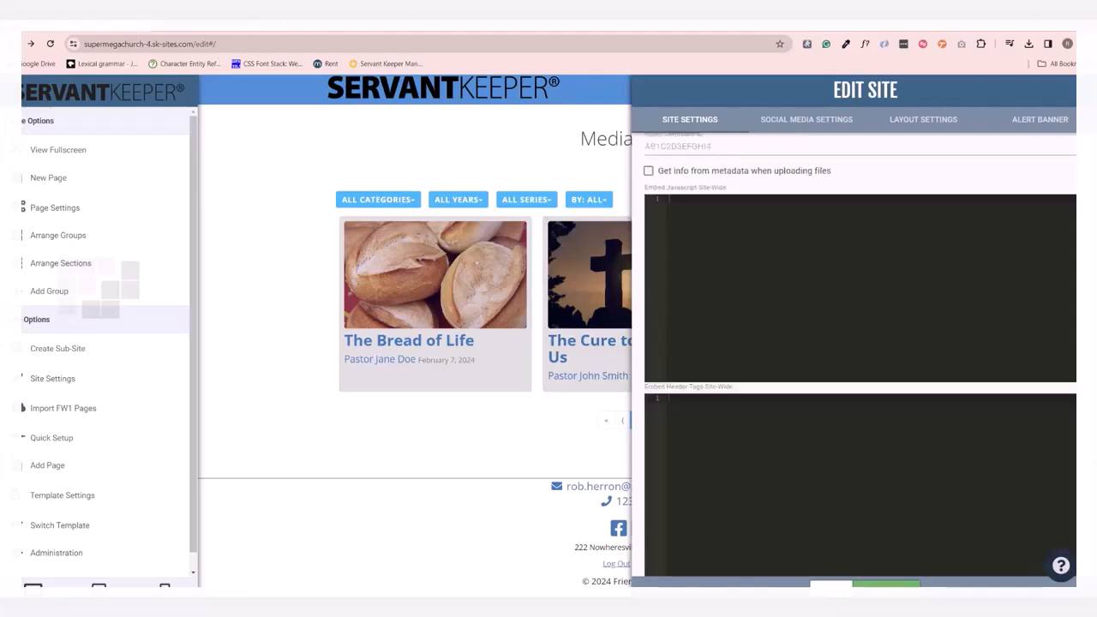
pyautogui.click(368, 407)
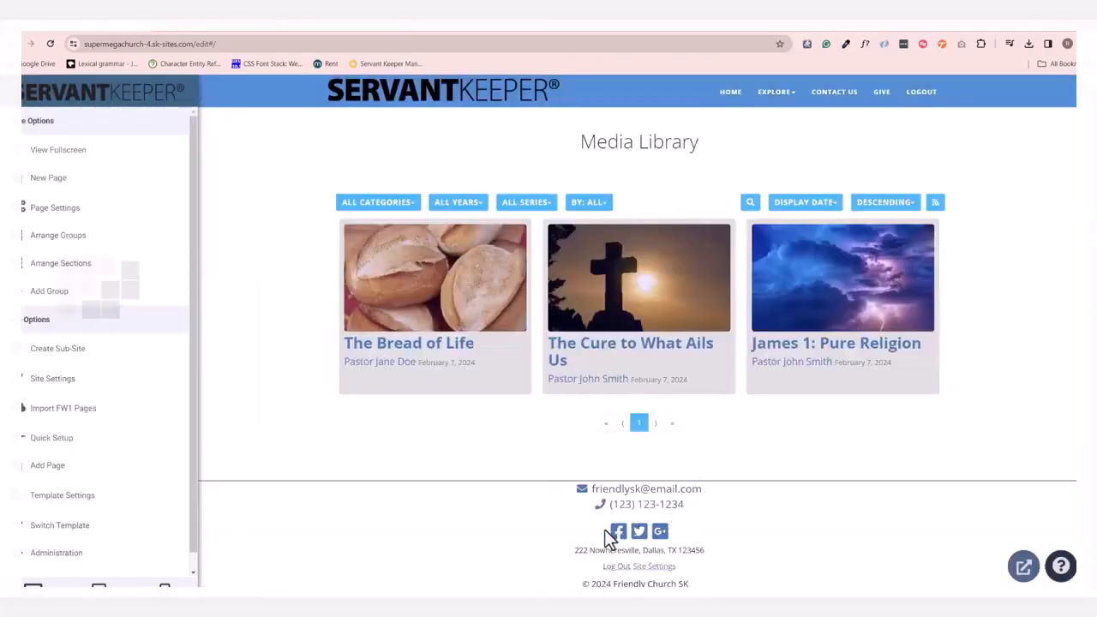
# View the site in fullscreen and review the homepage from the service times down to the contact form and Media Library.
pyautogui.click(93, 159)
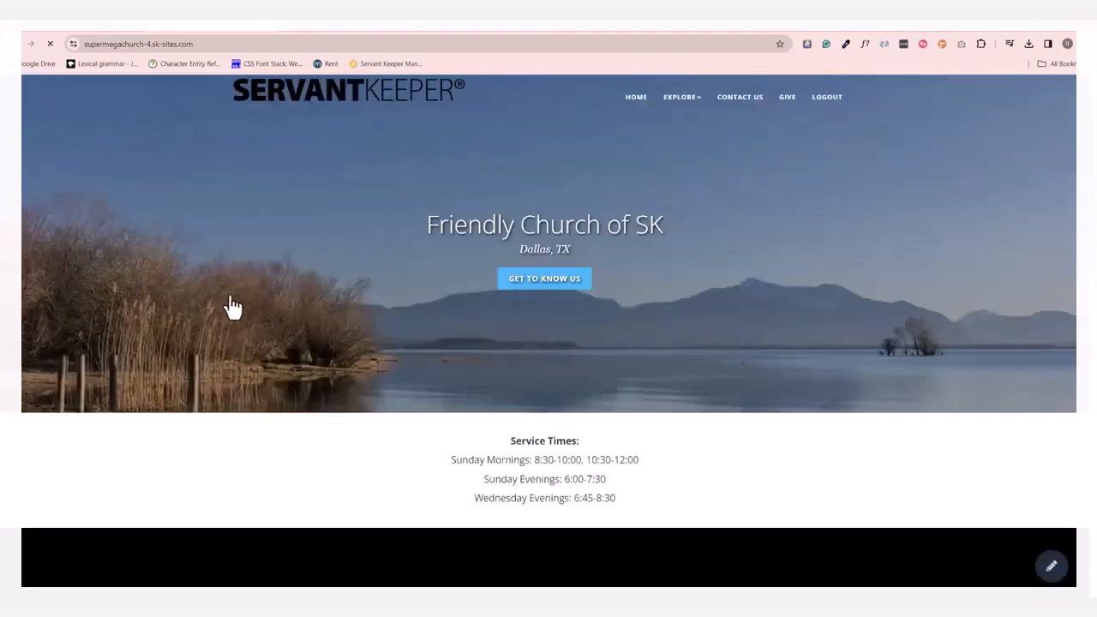
pyautogui.scroll(-10, 277, 314)
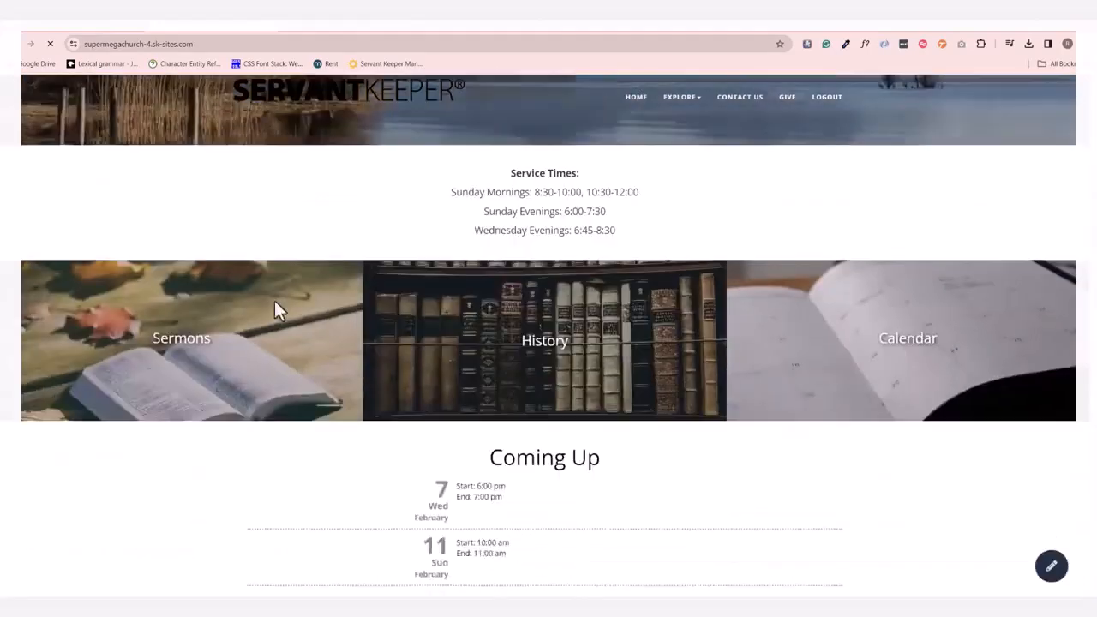
pyautogui.scroll(-7, 277, 326)
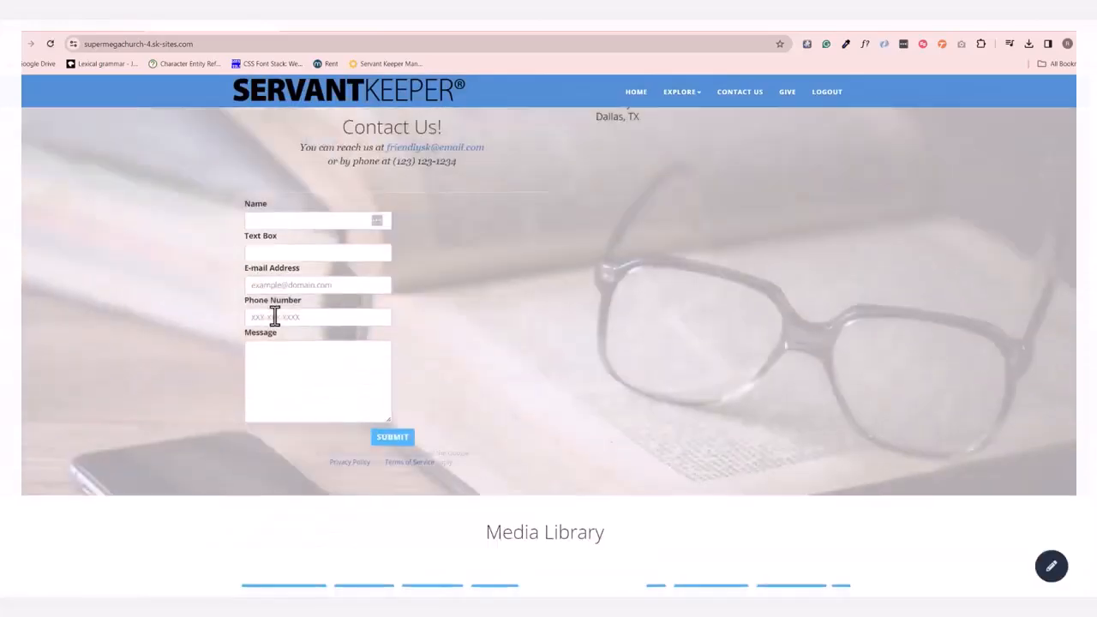
pyautogui.scroll(15, 276, 333)
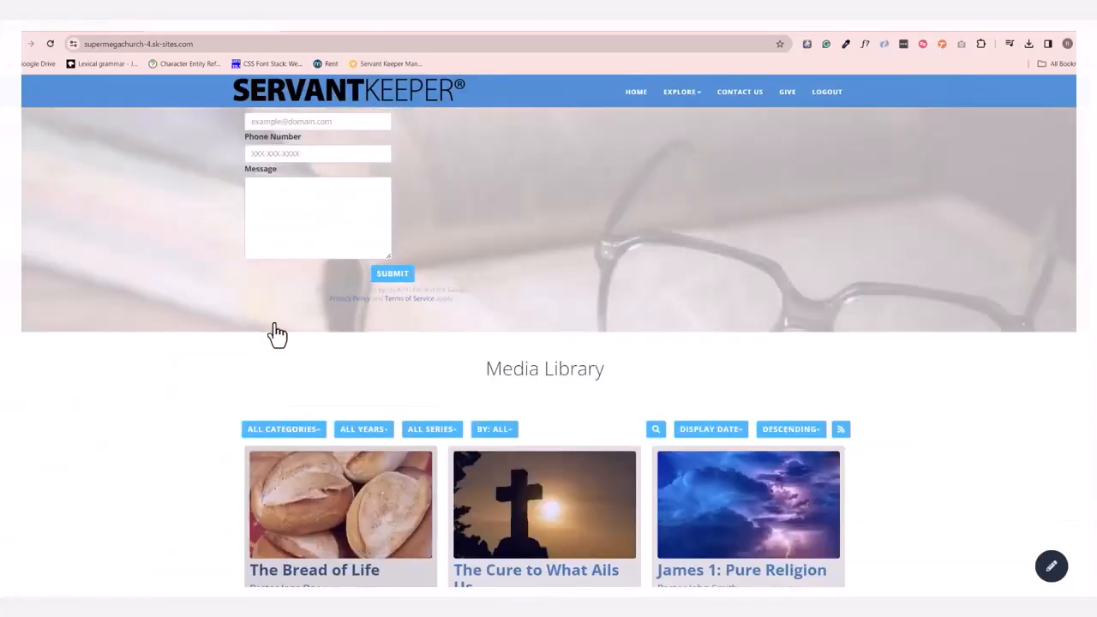
pyautogui.scroll(1, 274, 322)
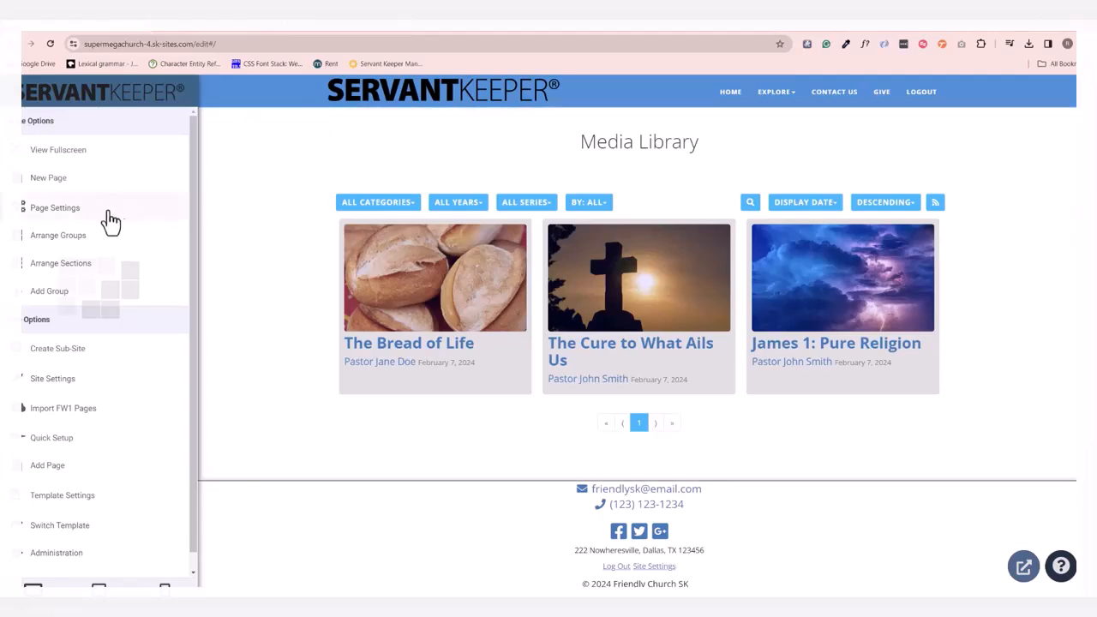
# Review the page layouts offered for a new page and leave the selection without adding one.
pyautogui.click(112, 180)
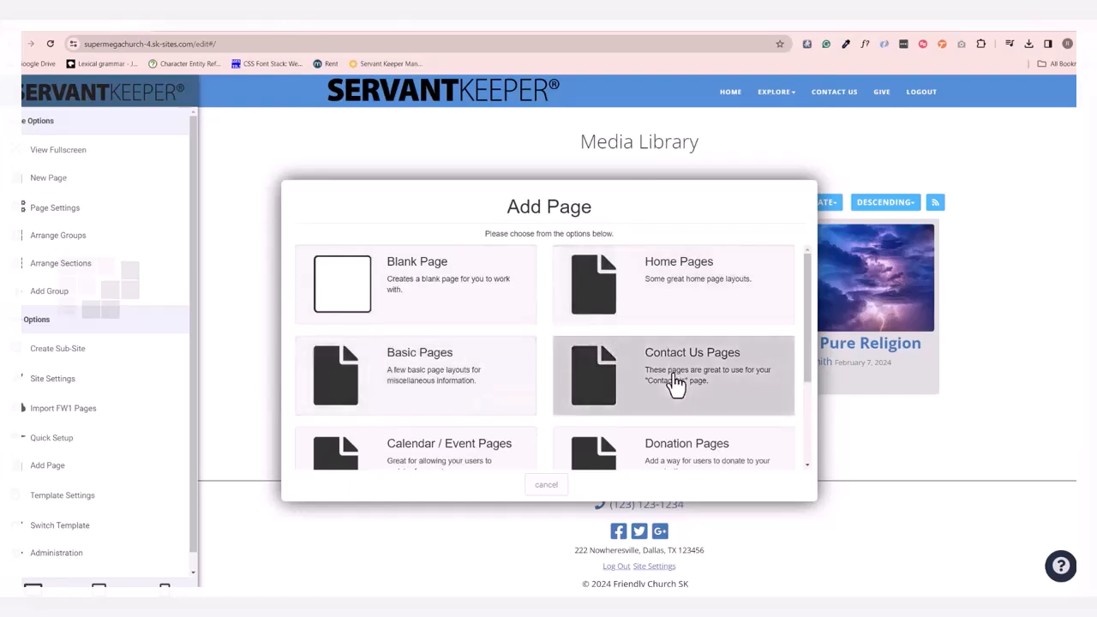
pyautogui.scroll(-2, 540, 418)
pyautogui.scroll(3, 540, 409)
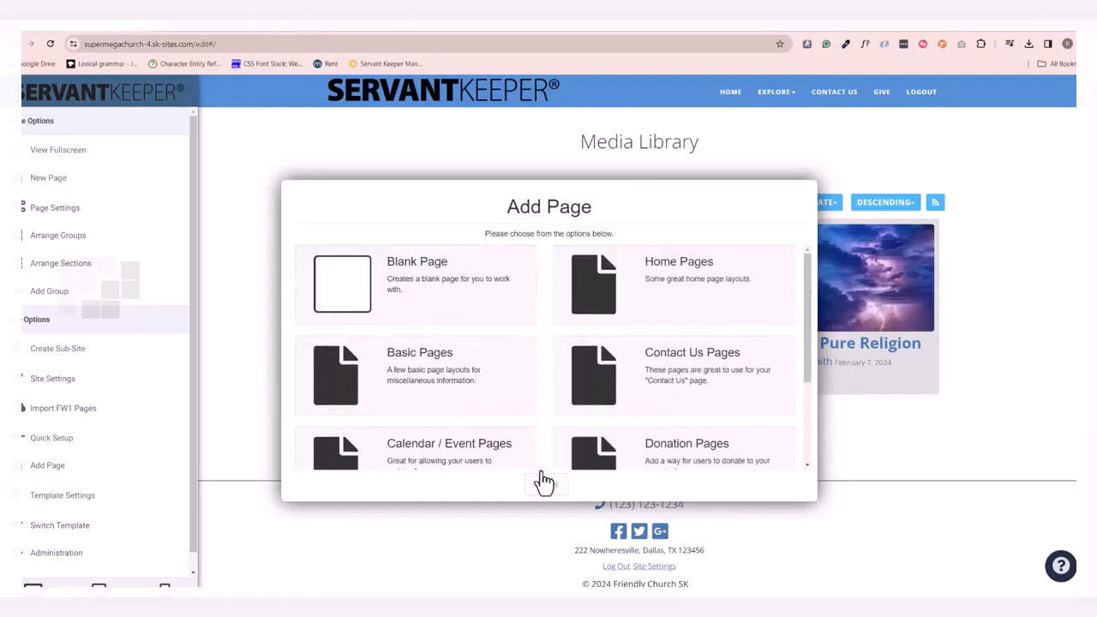
pyautogui.click(546, 485)
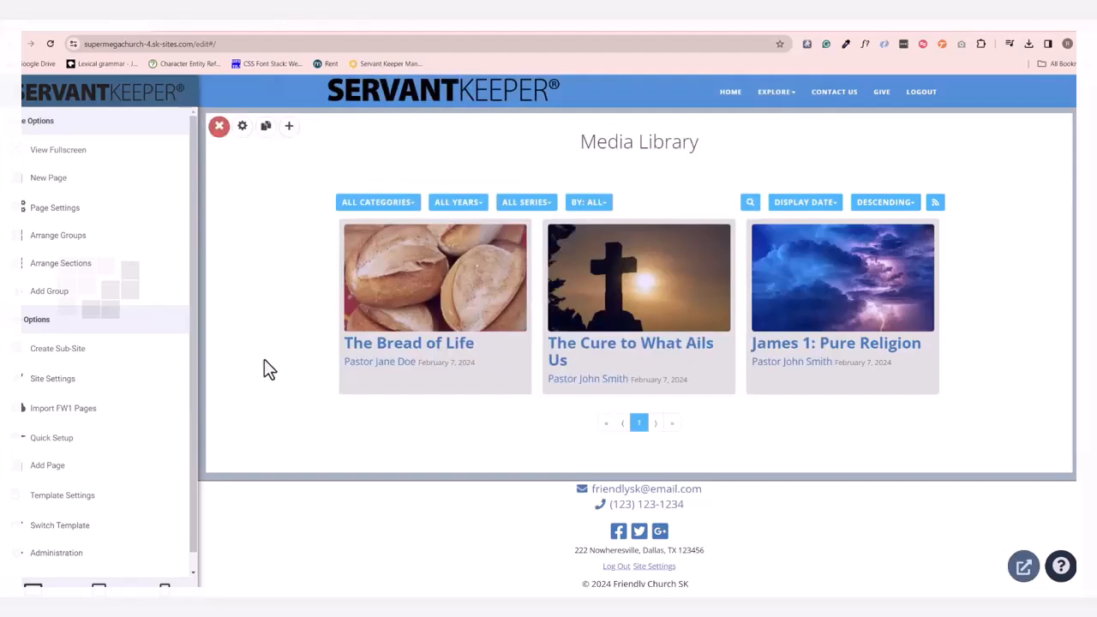